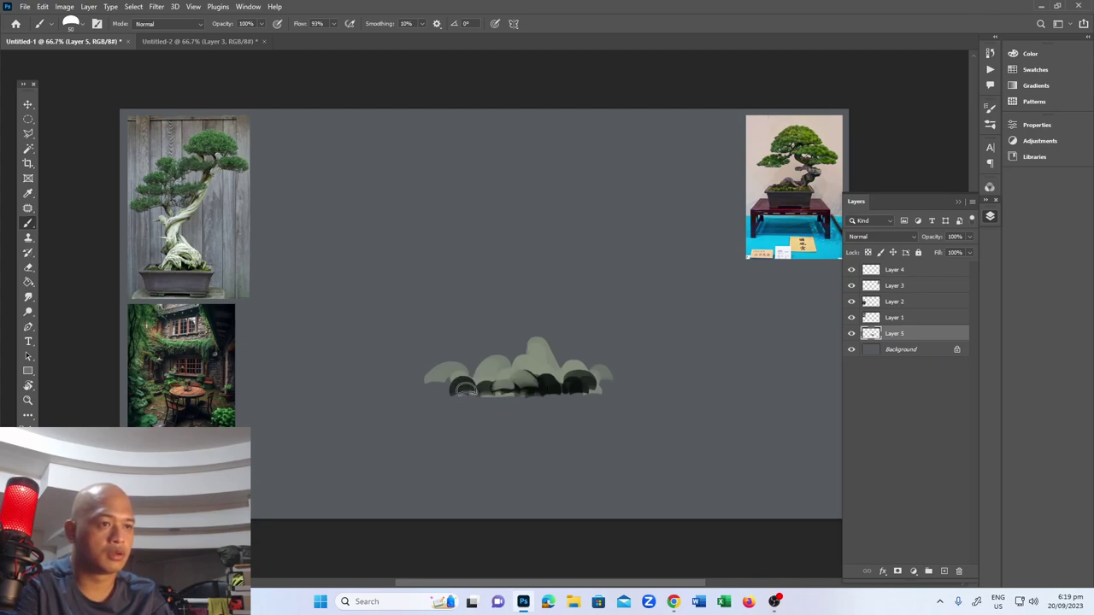
Select a thin horizontal strip beneath the rocks with the Polygonal Lasso, paint a flat dark ground base inside it and deselect
key("l")
left_click(354, 399)
left_click(727, 398)
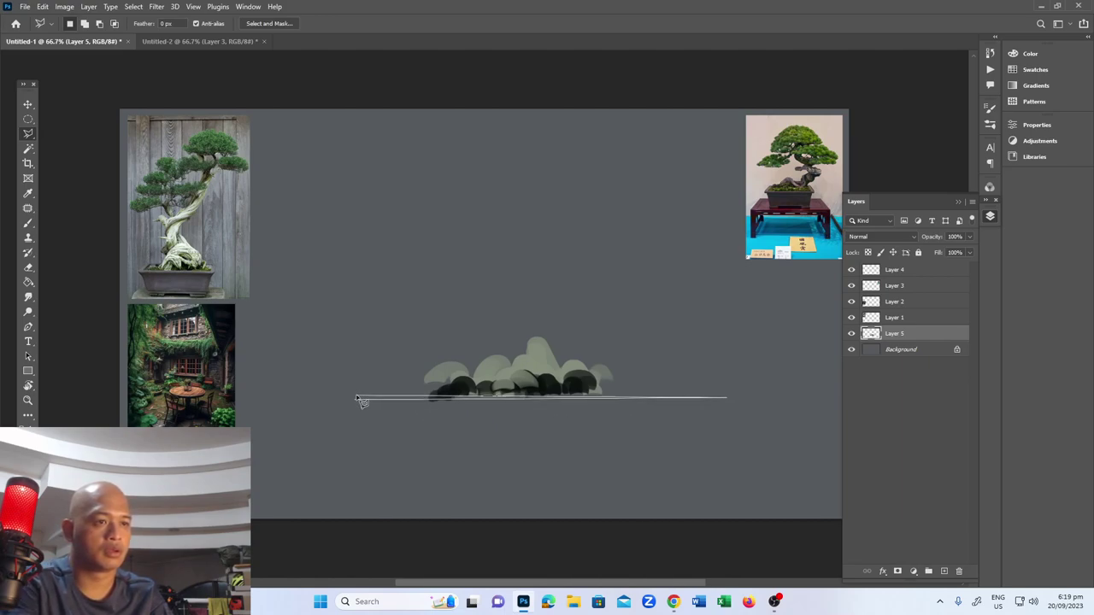
left_click(351, 400)
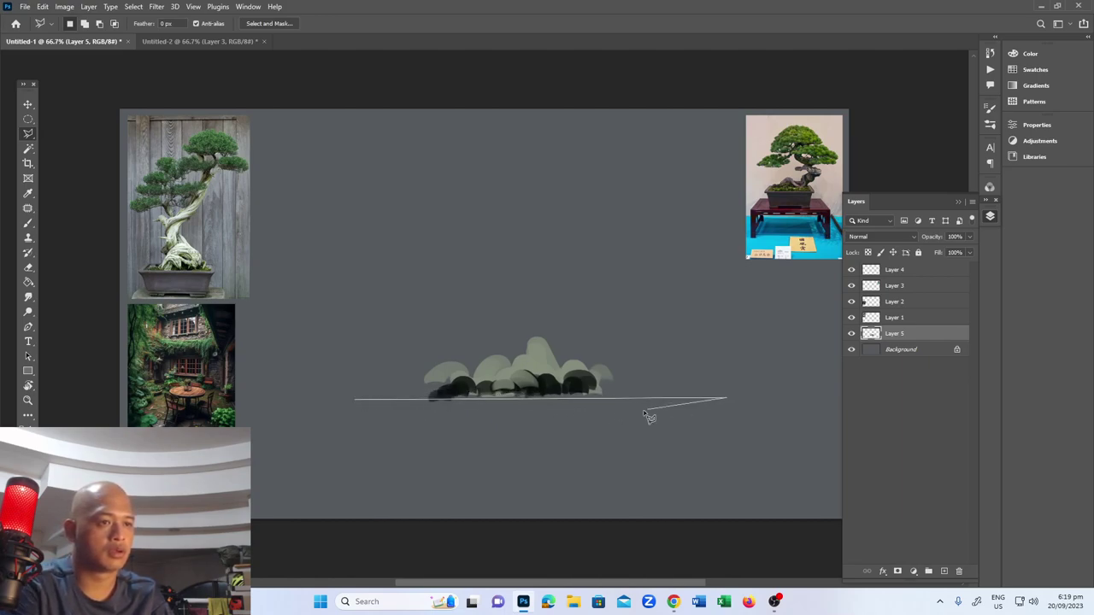
left_click(355, 400)
key("b")
mouse_move(423, 395)
left_mouse_down()
mouse_move(612, 397)
mouse_move(437, 394)
mouse_move(581, 389)
mouse_move(447, 392)
mouse_move(651, 400)
mouse_move(626, 392)
mouse_move(656, 387)
left_mouse_up()
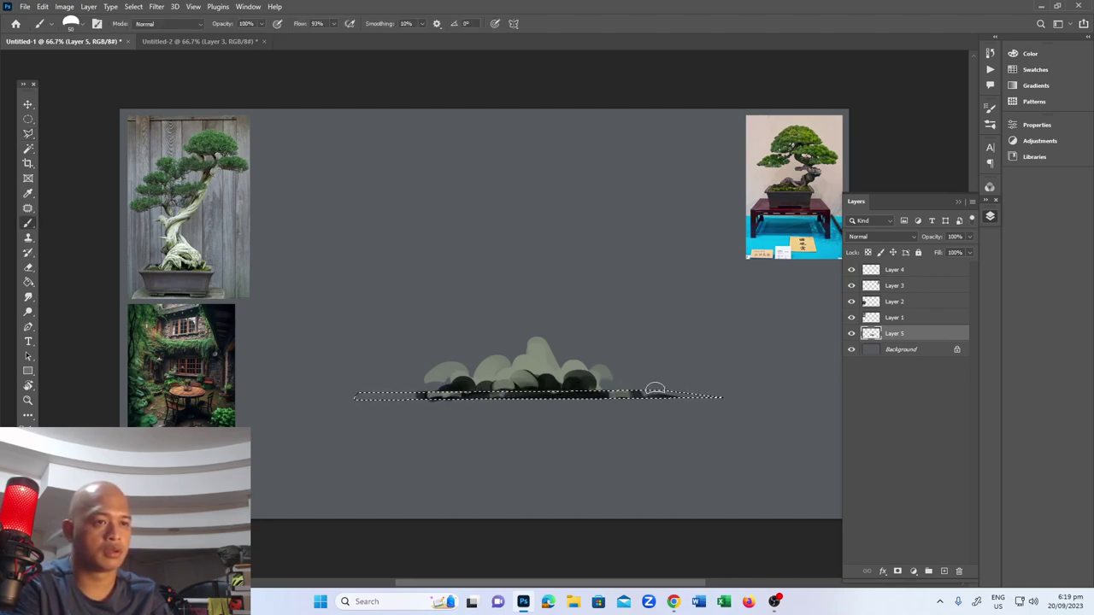
key("m")
key("ctrl+d")
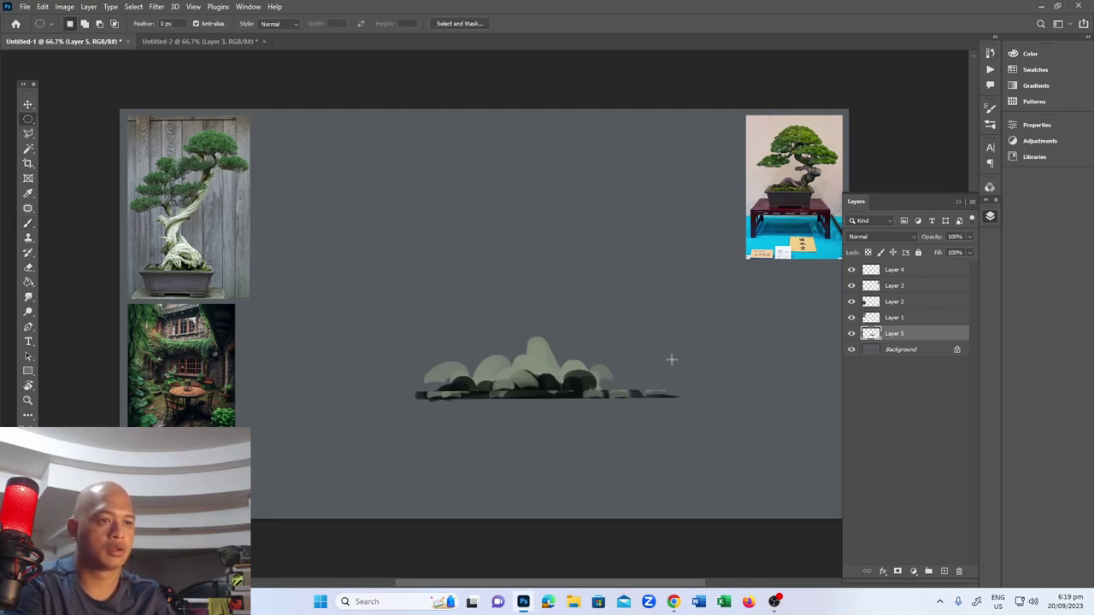
Paint dark ground strokes extending the left end of the base and small dark mounds at its right end
key("b")
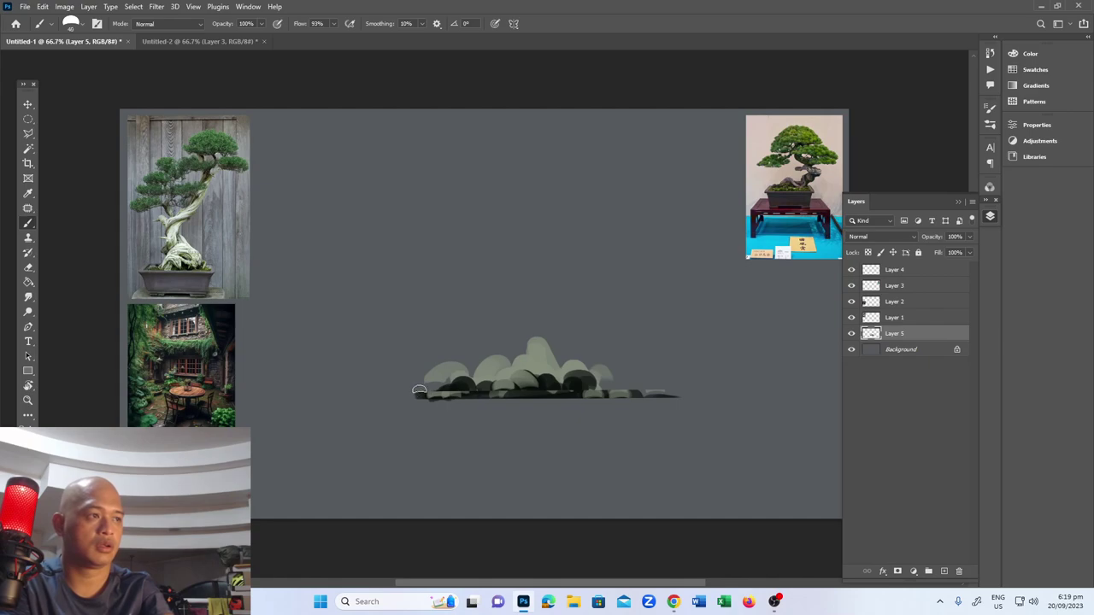
left_click_drag(431, 392, 424, 389)
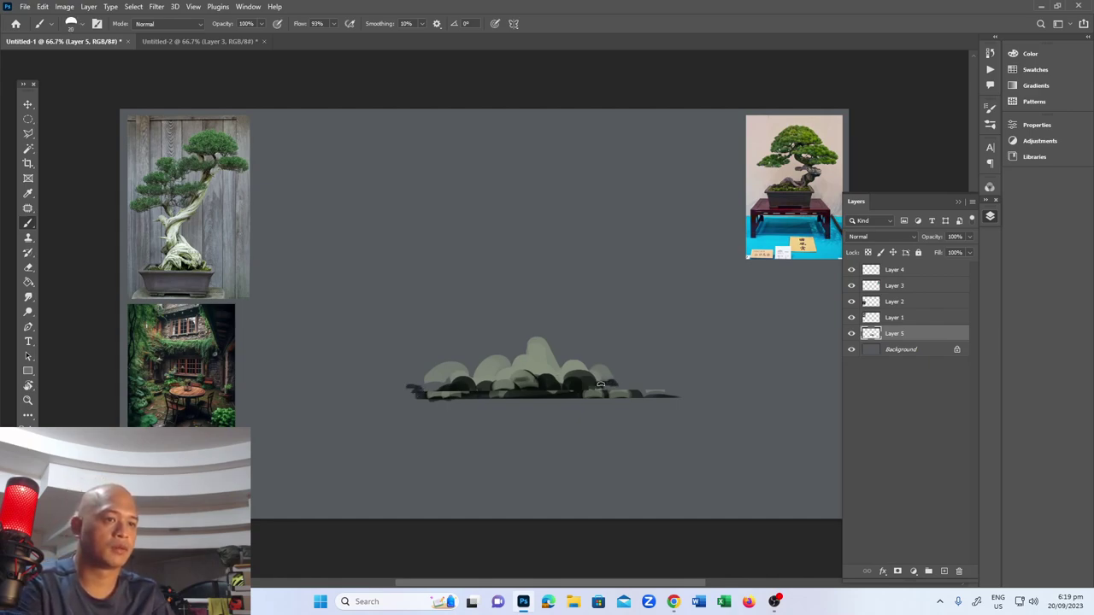
left_click_drag(614, 371, 605, 389)
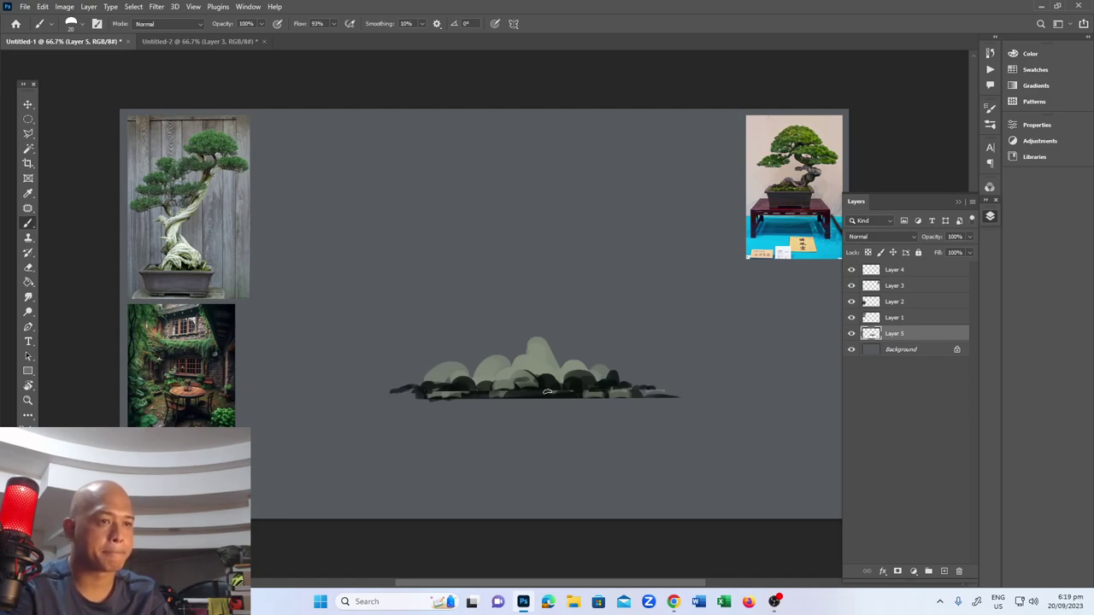
Enlarge the rock and ground painting slightly with Free Transform and move it lower on the canvas
key("ctrl+t")
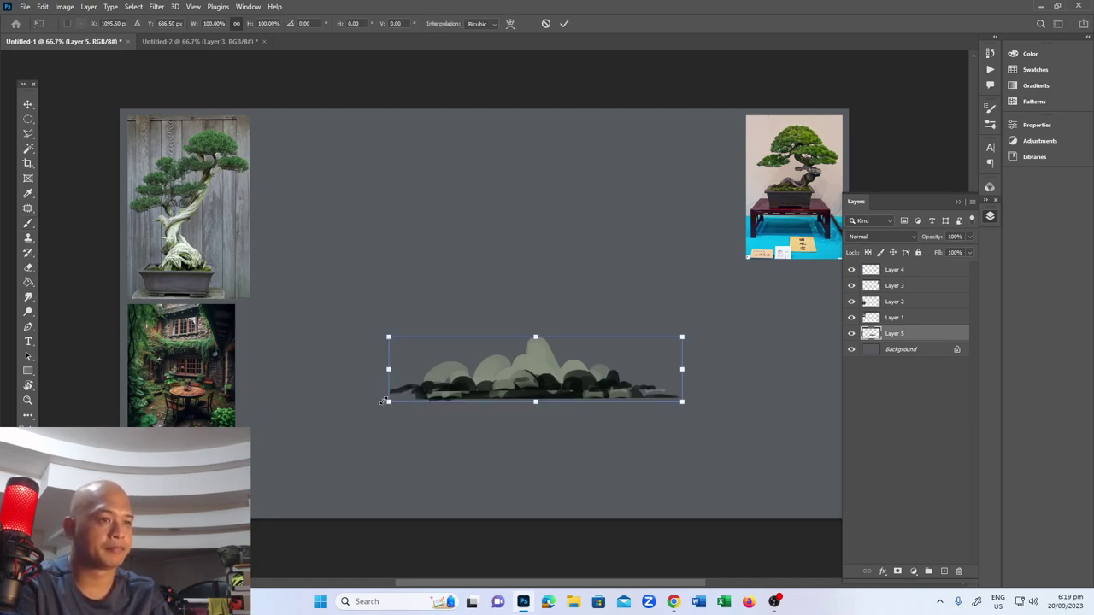
left_click_drag(388, 400, 364, 408)
left_click_drag(466, 390, 472, 419)
key("Return")
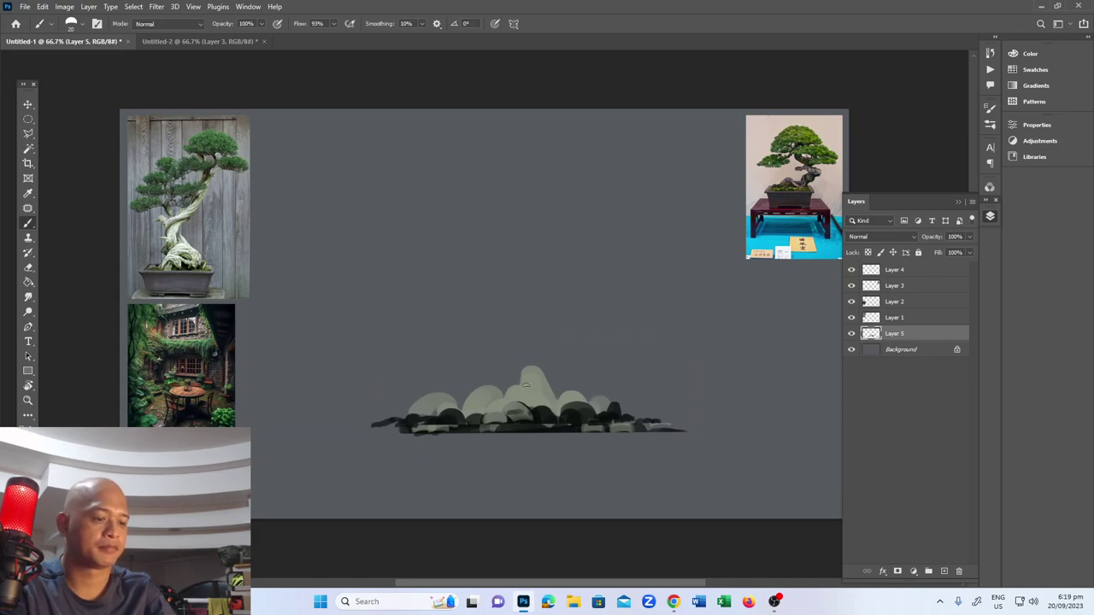
Paint a pale green trunk stub and rounded root above the rocks, adding a dark hollow near the trunk's foot
key("bracketright")
key("bracketright")
mouse_move(537, 393)
left_mouse_down()
mouse_move(518, 349)
mouse_move(538, 379)
mouse_move(572, 394)
left_mouse_up()
left_click(559, 402, "alt")
key("bracketleft")
key("bracketleft")
key("bracketleft")
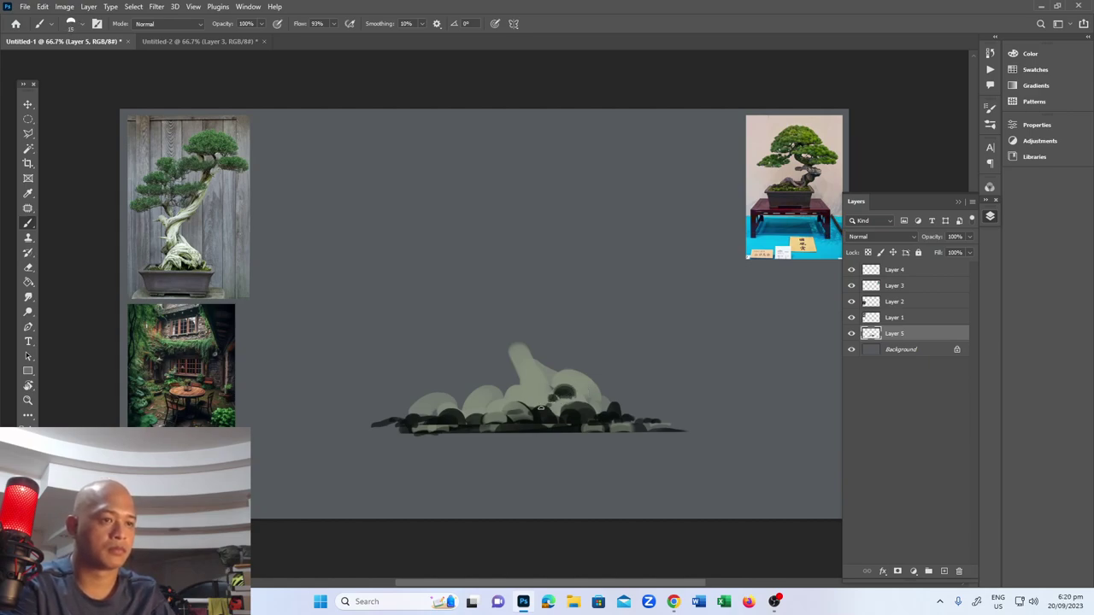
Change the Angle Jitter control in the brush's Shape Dynamics settings
left_click(990, 112)
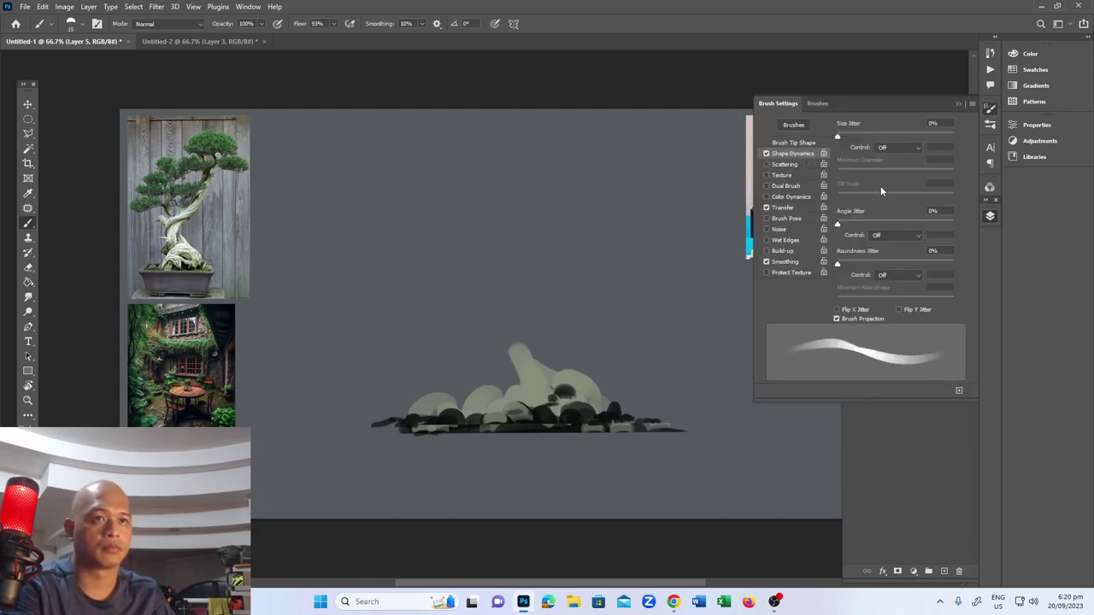
left_click(897, 235)
left_click(893, 307)
left_click(958, 103)
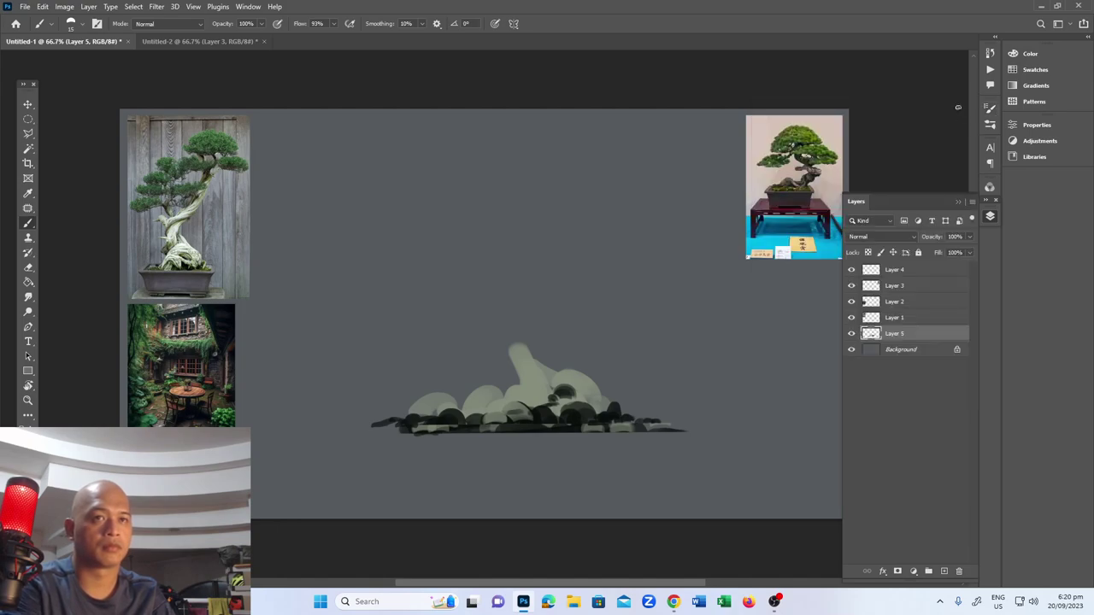
Block in an S-curved pale green trunk rising from the rocks, with a root sloping down to the right
mouse_move(488, 324)
left_mouse_down()
mouse_move(539, 363)
mouse_move(492, 323)
mouse_move(516, 282)
left_mouse_up()
key("ctrl+z")
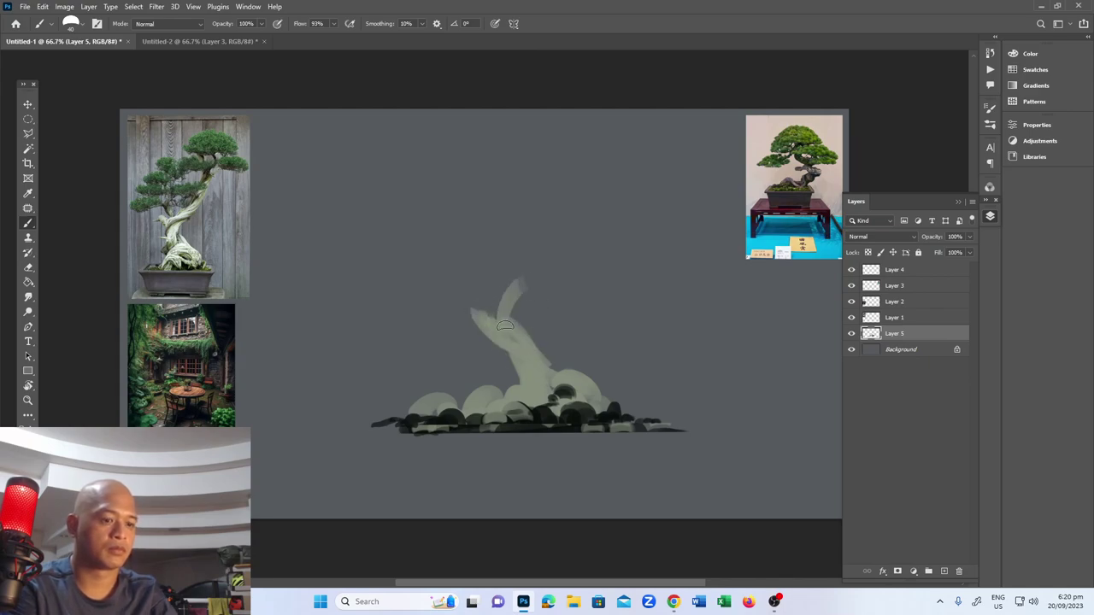
mouse_move(556, 359)
left_mouse_down()
mouse_move(583, 376)
mouse_move(571, 373)
mouse_move(608, 408)
mouse_move(606, 386)
mouse_move(594, 387)
mouse_move(608, 405)
mouse_move(634, 395)
left_mouse_up()
mouse_move(516, 338)
left_mouse_down()
mouse_move(491, 319)
mouse_move(505, 270)
mouse_move(519, 294)
mouse_move(528, 260)
mouse_move(543, 281)
mouse_move(588, 246)
left_mouse_up()
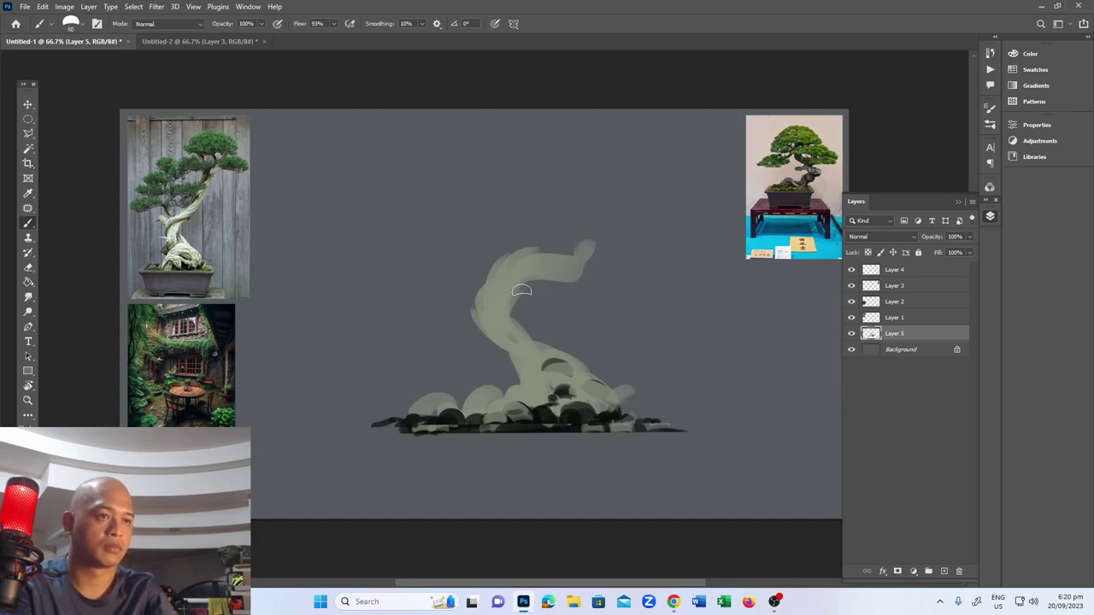
Shade the inner bend of the trunk with dark and olive strokes
left_click_drag(528, 287, 511, 318)
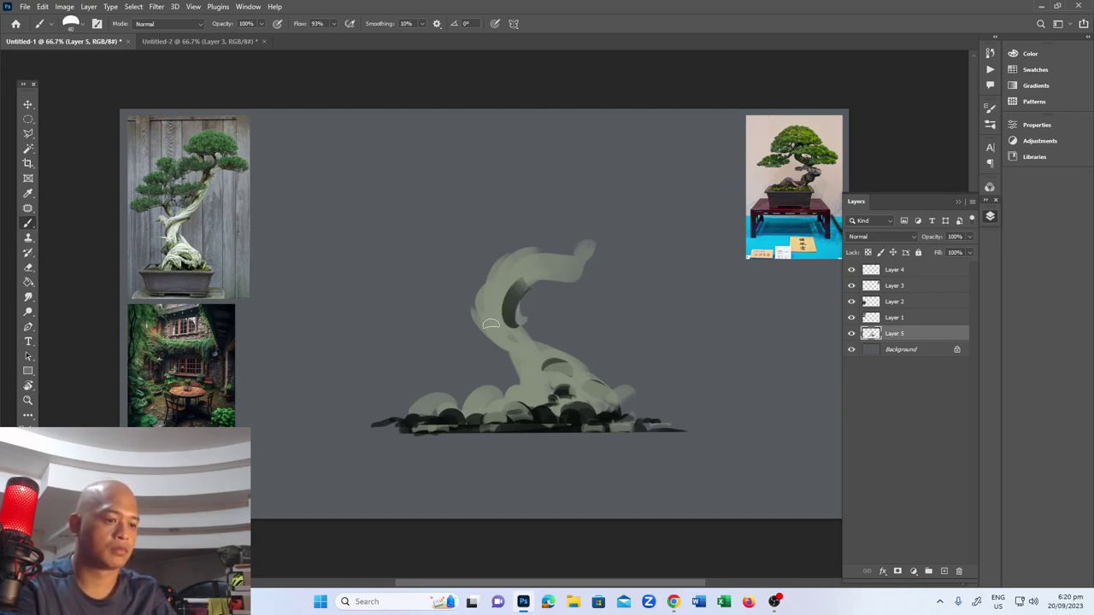
key("i")
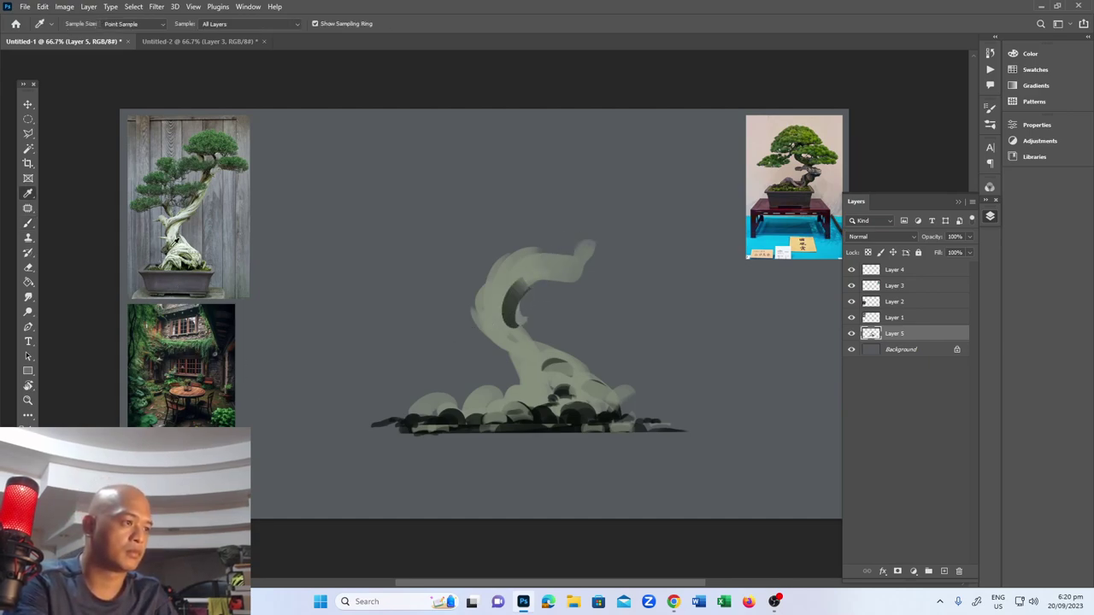
key("b")
left_click_drag(526, 278, 507, 325)
left_click_drag(536, 276, 518, 335)
Extend the trunk upward from its upper bend and paint olive shading along the root on its right side
mouse_move(505, 286)
left_mouse_down()
mouse_move(508, 325)
mouse_move(560, 259)
mouse_move(588, 255)
mouse_move(576, 215)
left_mouse_up()
mouse_move(573, 267)
left_mouse_down()
mouse_move(582, 213)
mouse_move(579, 237)
mouse_move(574, 224)
left_mouse_up()
mouse_move(588, 243)
left_mouse_down()
mouse_move(582, 205)
mouse_move(603, 187)
left_mouse_up()
left_click_drag(587, 224, 603, 184)
mouse_move(586, 251)
left_mouse_down()
mouse_move(584, 190)
mouse_move(577, 248)
mouse_move(572, 222)
mouse_move(583, 252)
left_mouse_up()
left_click_drag(535, 338, 592, 381)
mouse_move(544, 332)
left_mouse_down()
mouse_move(603, 381)
mouse_move(517, 318)
mouse_move(541, 314)
mouse_move(527, 288)
mouse_move(533, 325)
left_mouse_up()
Paint thin crown branches, stubs on the trunk's left side, and bark and root details with a smaller brush
key("bracketleft")
key("bracketleft")
key("bracketleft")
key("bracketleft")
key("bracketleft")
key("bracketleft")
key("bracketleft")
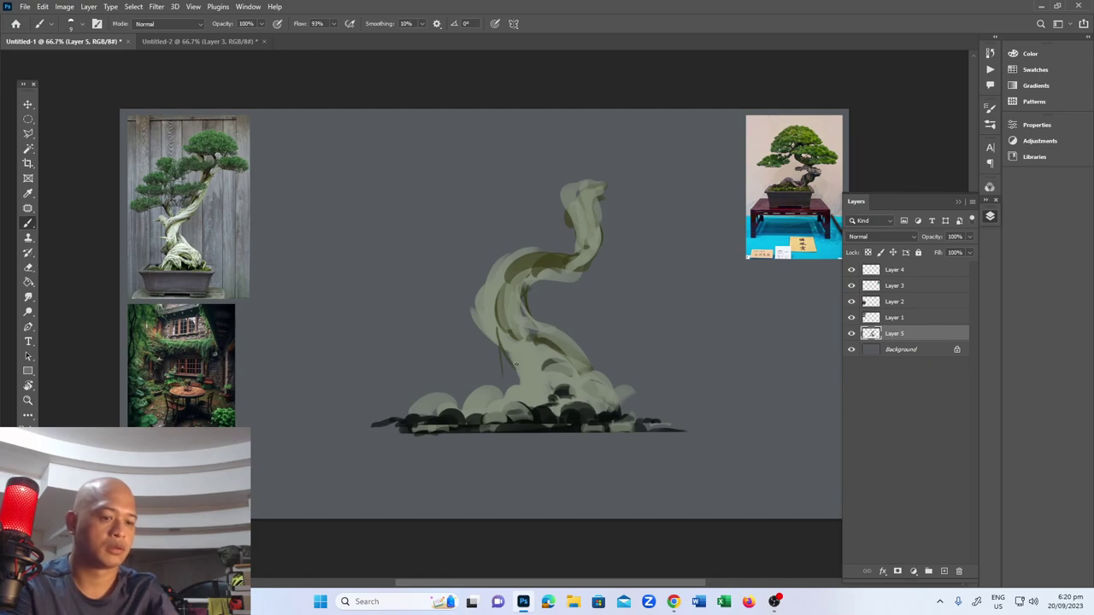
key("bracketright")
key("bracketright")
key("bracketright")
key("bracketright")
mouse_move(504, 352)
left_mouse_down()
mouse_move(513, 382)
mouse_move(475, 386)
left_mouse_up()
mouse_move(587, 235)
left_mouse_down()
mouse_move(559, 210)
mouse_move(573, 229)
mouse_move(543, 225)
mouse_move(505, 260)
mouse_move(587, 231)
mouse_move(573, 211)
mouse_move(587, 246)
mouse_move(562, 196)
mouse_move(592, 197)
mouse_move(596, 236)
mouse_move(597, 178)
mouse_move(613, 197)
mouse_move(602, 216)
mouse_move(599, 193)
mouse_move(615, 180)
mouse_move(606, 175)
mouse_move(592, 192)
mouse_move(589, 176)
mouse_move(592, 200)
mouse_move(590, 184)
mouse_move(571, 183)
mouse_move(586, 160)
mouse_move(599, 210)
mouse_move(603, 158)
mouse_move(599, 202)
mouse_move(617, 144)
mouse_move(590, 211)
mouse_move(610, 170)
mouse_move(605, 225)
mouse_move(611, 160)
mouse_move(623, 175)
mouse_move(594, 246)
mouse_move(627, 166)
mouse_move(630, 181)
mouse_move(599, 227)
mouse_move(533, 175)
mouse_move(550, 162)
mouse_move(570, 224)
left_mouse_up()
mouse_move(488, 303)
left_mouse_down()
mouse_move(456, 335)
mouse_move(466, 318)
mouse_move(444, 327)
mouse_move(585, 354)
mouse_move(548, 339)
mouse_move(595, 389)
mouse_move(584, 353)
mouse_move(612, 393)
left_mouse_up()
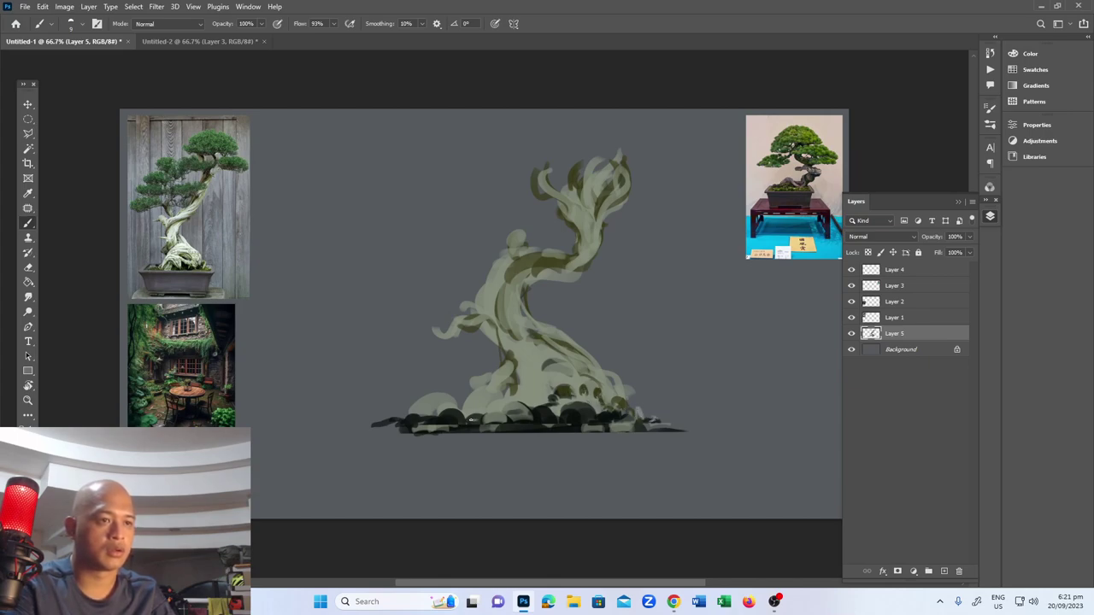
Set the brush opacity to 64% and blend larger tonal strokes over the lower trunk
key("]")
key("]")
key("]")
key("]")
key("]")
key("]")
key("]")
left_click(261, 24)
left_click_drag(252, 38, 241, 38)
left_click(527, 390)
mouse_move(527, 390)
left_mouse_down()
mouse_move(523, 351)
mouse_move(500, 316)
mouse_move(516, 326)
left_mouse_up()
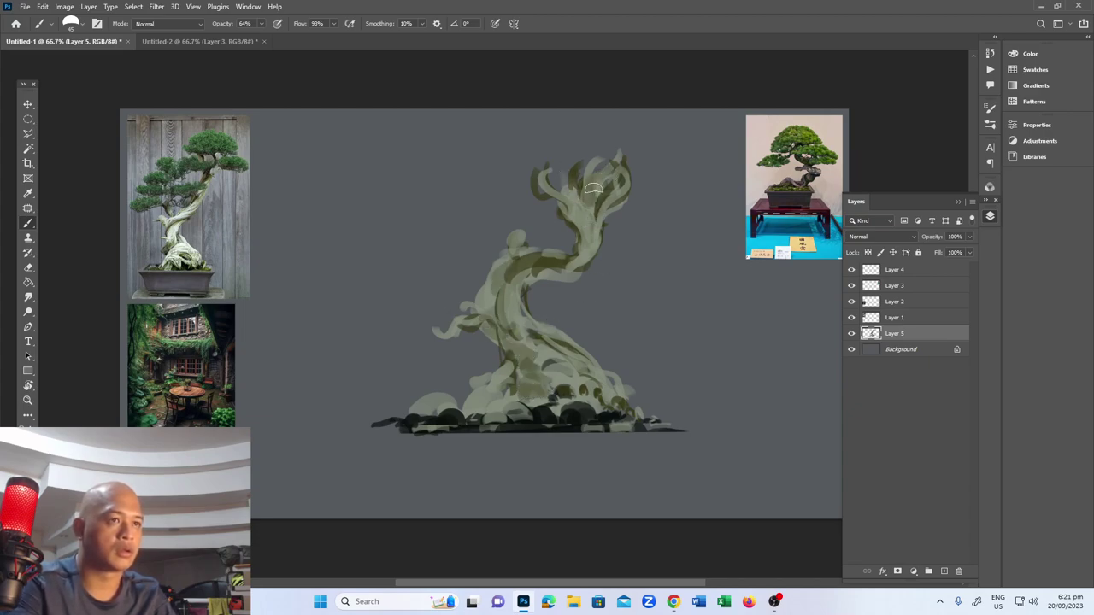
Paint a thin branch hanging inside the trunk's bend with a 10 px brush
key("bracketleft")
key("bracketleft")
key("bracketleft")
key("bracketleft")
key("bracketleft")
key("bracketleft")
left_click_drag(551, 302, 544, 320)
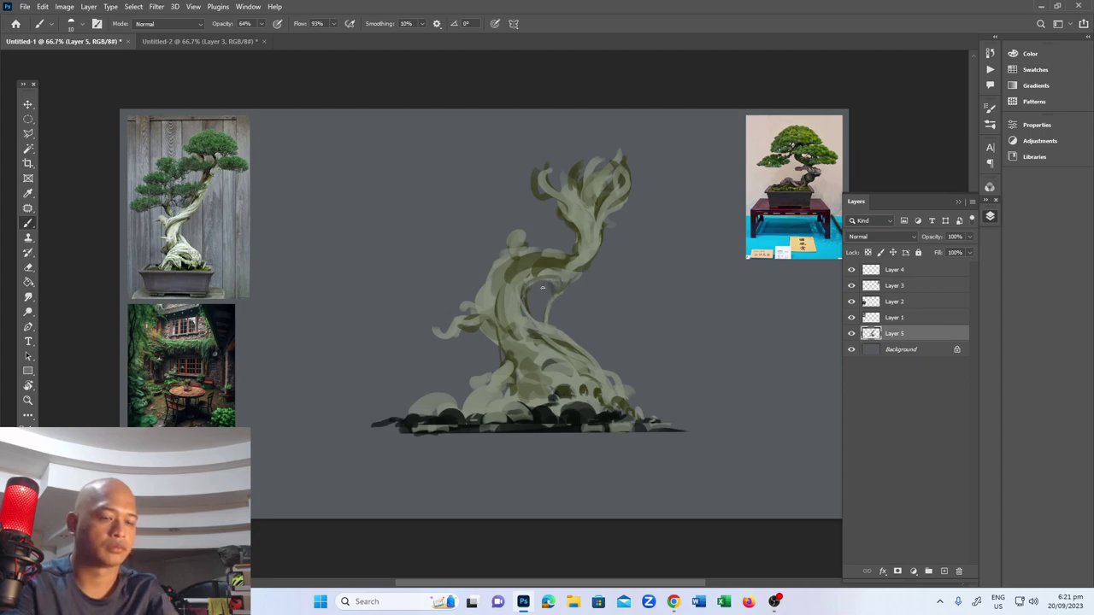
Blend the trunk from its upper bend down to the roots with a 40 px brush
key("bracketright")
key("bracketright")
key("bracketright")
key("bracketright")
key("bracketright")
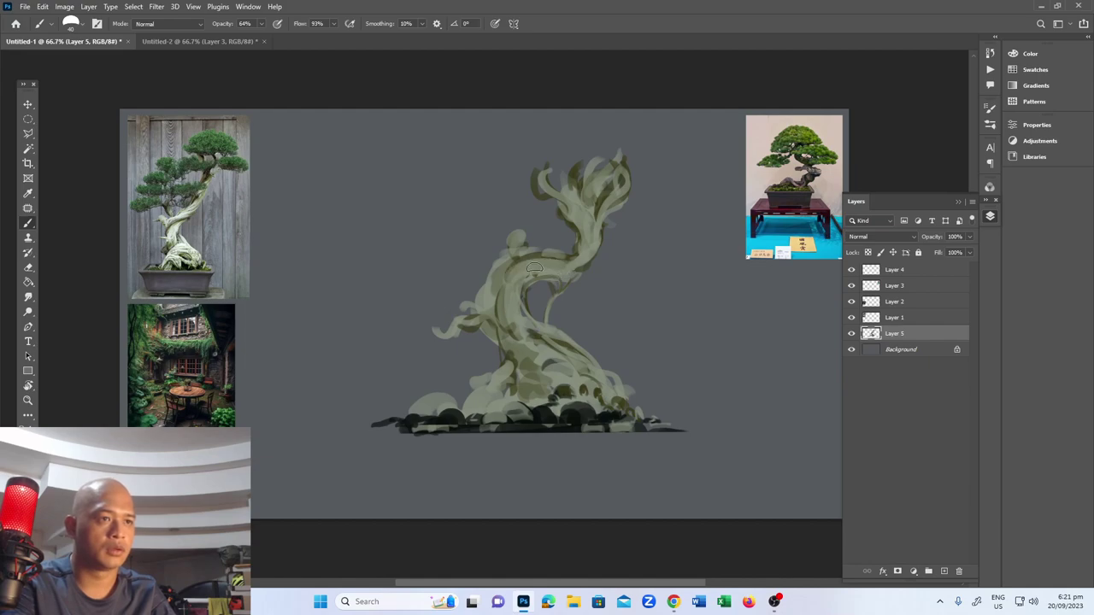
mouse_move(556, 267)
left_mouse_down()
mouse_move(499, 313)
mouse_move(598, 370)
mouse_move(509, 330)
mouse_move(530, 393)
left_mouse_up()
Set the brush opacity to 100% and paint small dark gaps and root details along the tree's base
left_click(261, 24)
left_click_drag(261, 38, 289, 39)
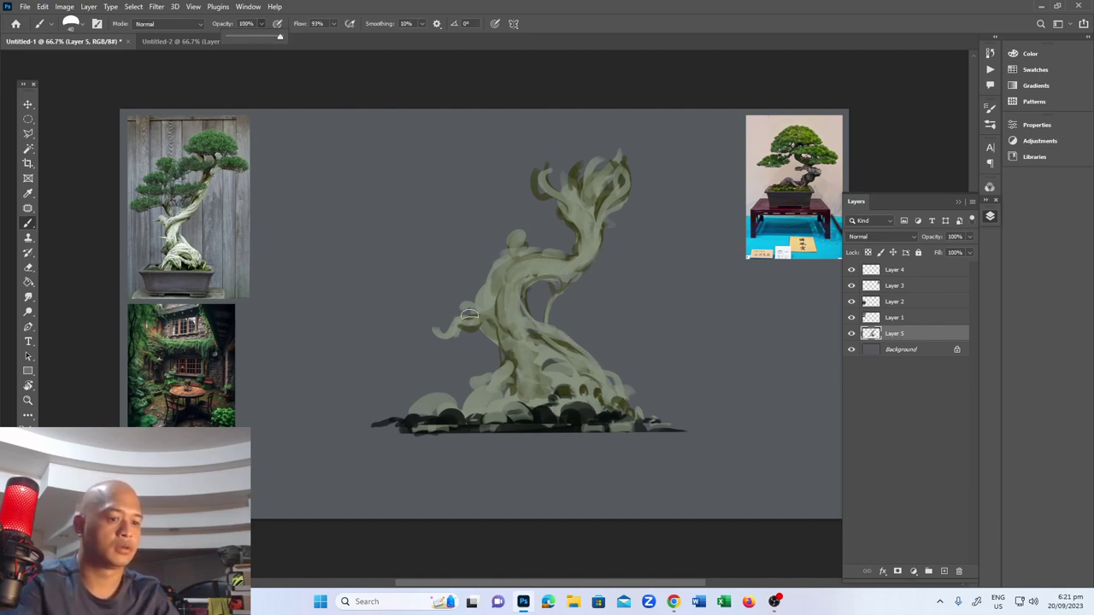
key("bracketleft")
key("bracketleft")
key("bracketleft")
key("bracketleft")
key("bracketleft")
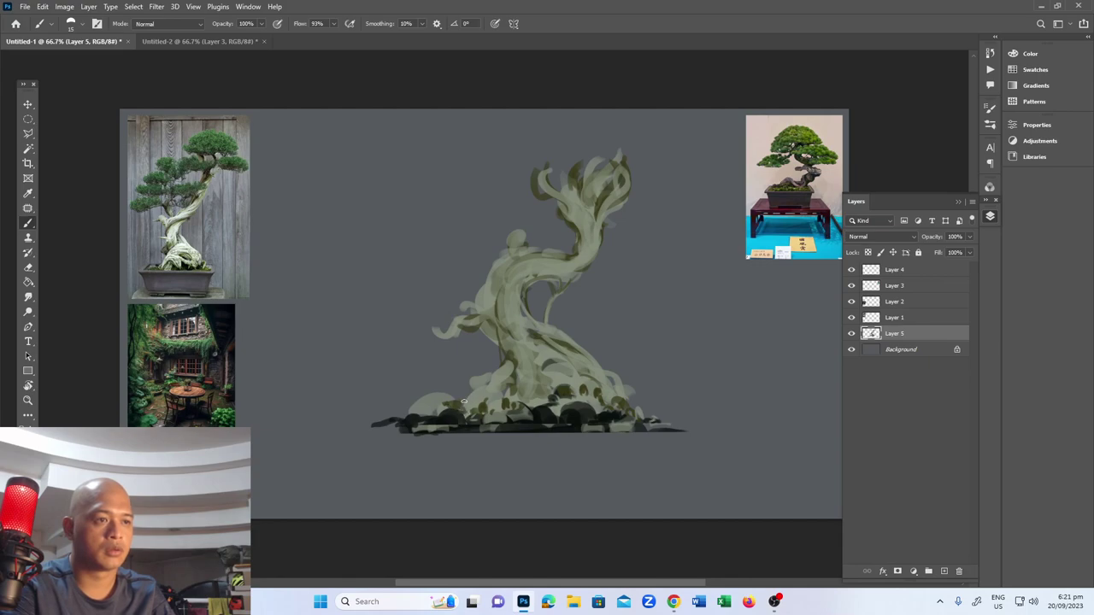
left_click_drag(477, 394, 501, 390)
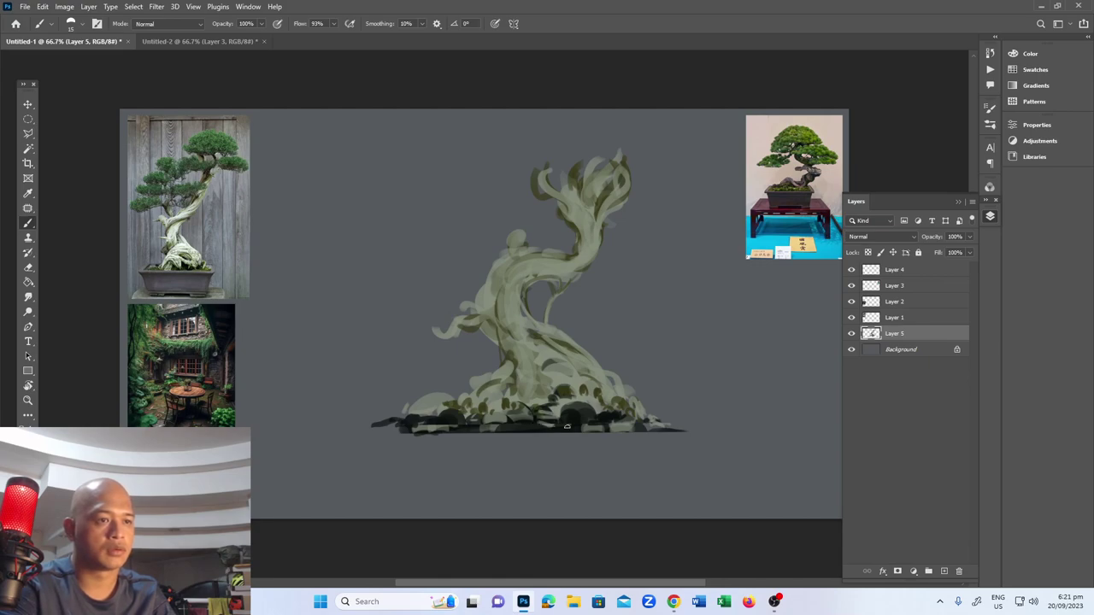
key("i")
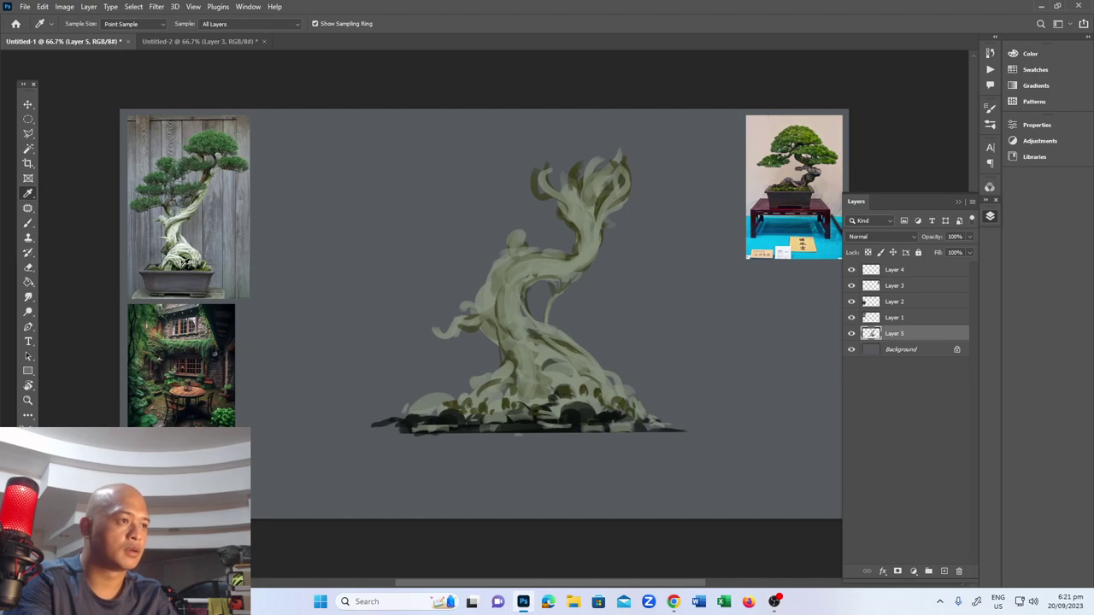
key("b")
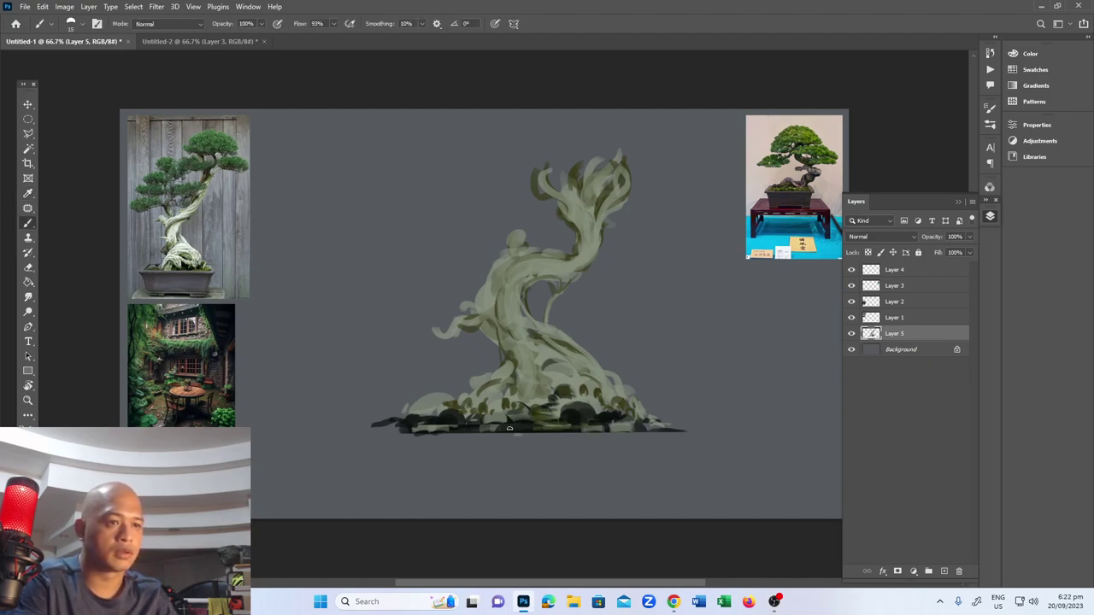
Brighten the trunk's foot and middle section using the Dodge tool on Highlights at 40% exposure
key("o")
mouse_move(542, 435)
left_mouse_down()
mouse_move(565, 410)
mouse_move(557, 417)
mouse_move(596, 444)
left_mouse_up()
mouse_move(564, 409)
left_mouse_down()
mouse_move(528, 381)
mouse_move(556, 393)
left_mouse_up()
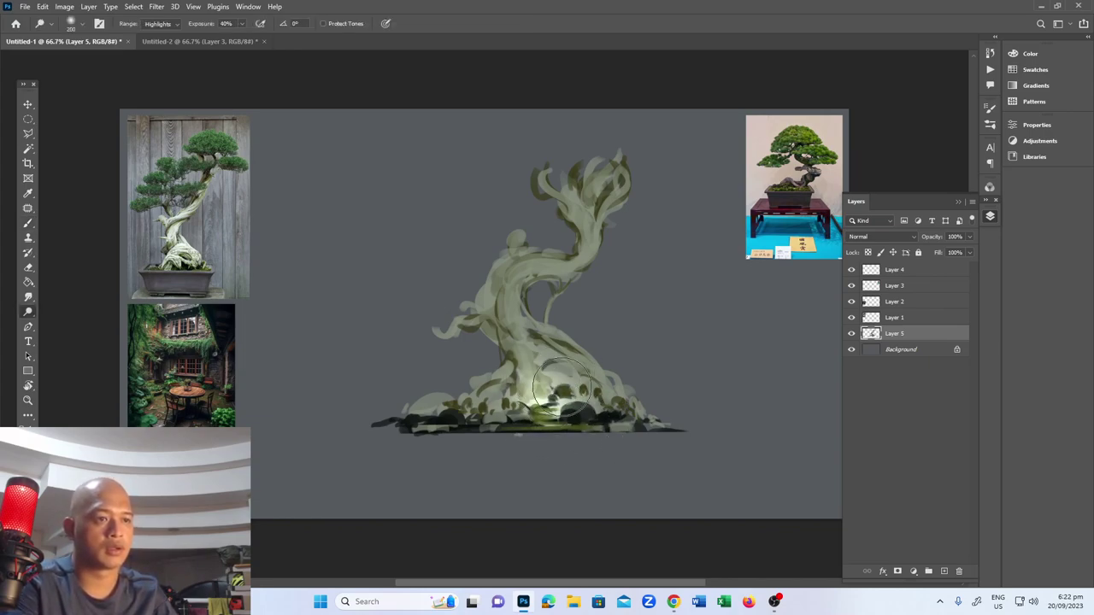
mouse_move(512, 309)
left_mouse_down()
mouse_move(512, 340)
mouse_move(525, 264)
mouse_move(511, 335)
mouse_move(553, 266)
mouse_move(577, 252)
mouse_move(508, 275)
left_mouse_up()
Dodge the upper trunk below the crown branches with a smaller brush
key("[")
key("[")
key("[")
key("[")
key("[")
key("[")
key("[")
key("[")
left_click_drag(581, 210, 589, 261)
Sample a pale bark colour from the left bonsai reference and paint light strokes along the middle of the trunk
key("i")
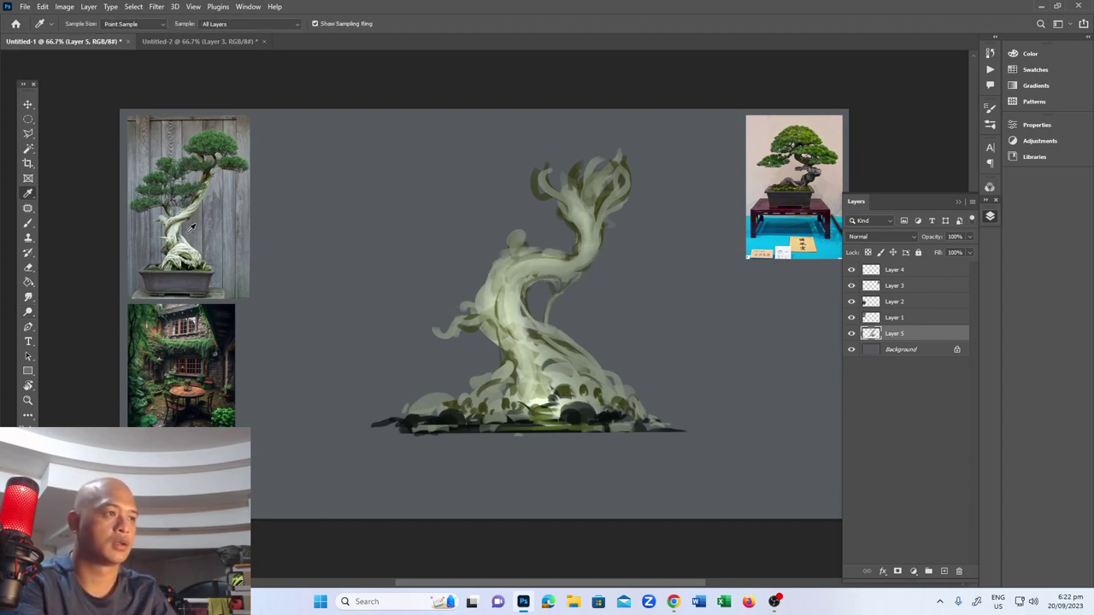
key("b")
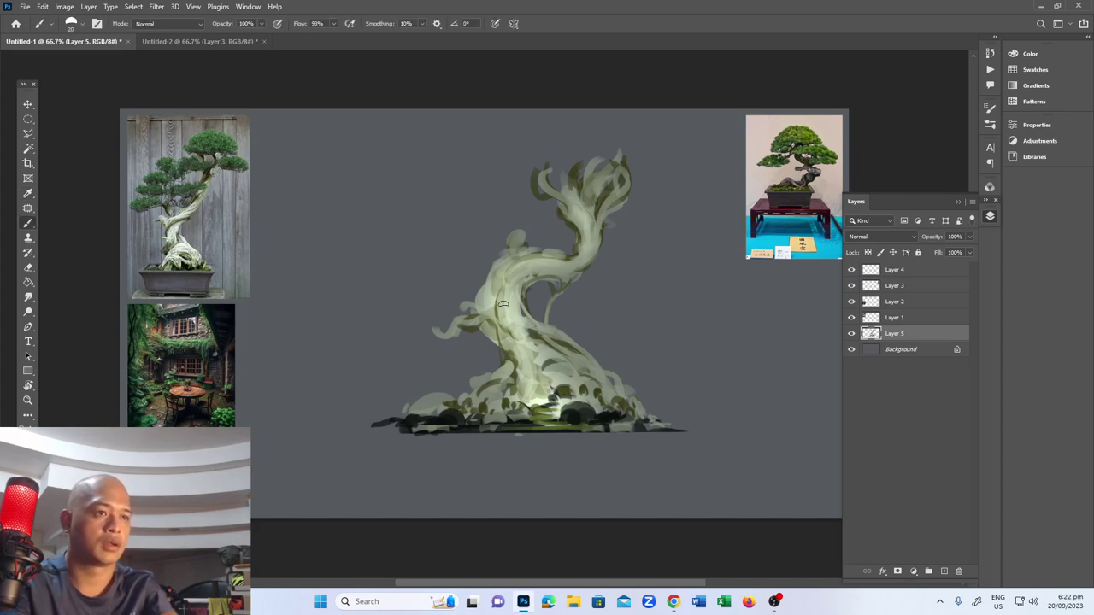
left_click_drag(506, 308, 514, 275)
left_click_drag(514, 338, 518, 330)
Paint finer pale highlights on the roots and along the trunk's upper bend with a smaller brush
key("[")
key("[")
key("[")
key("[")
key("[")
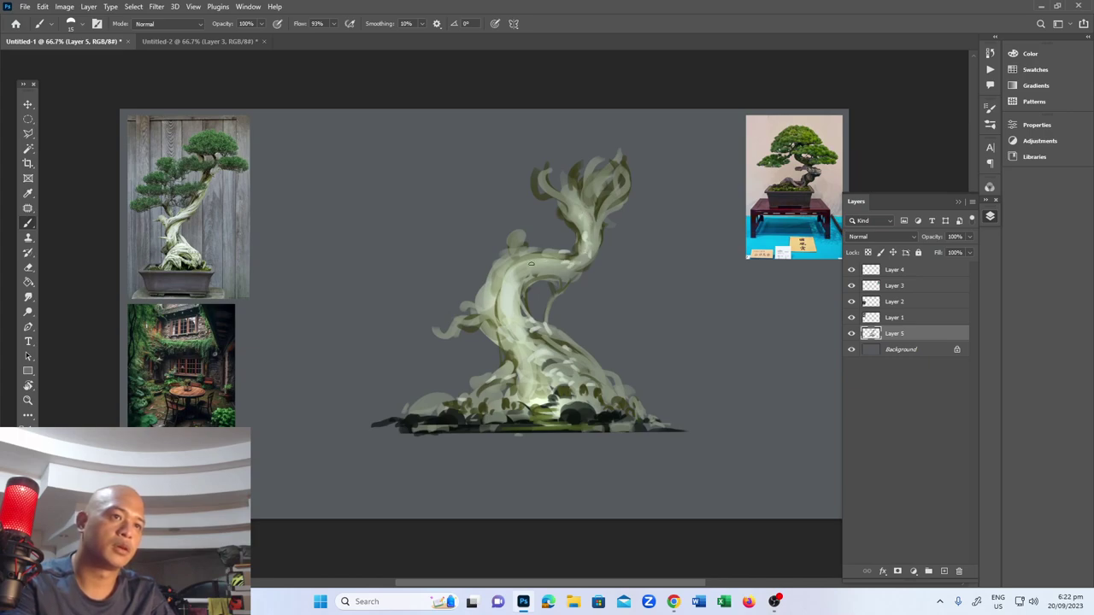
left_click_drag(588, 249, 574, 264)
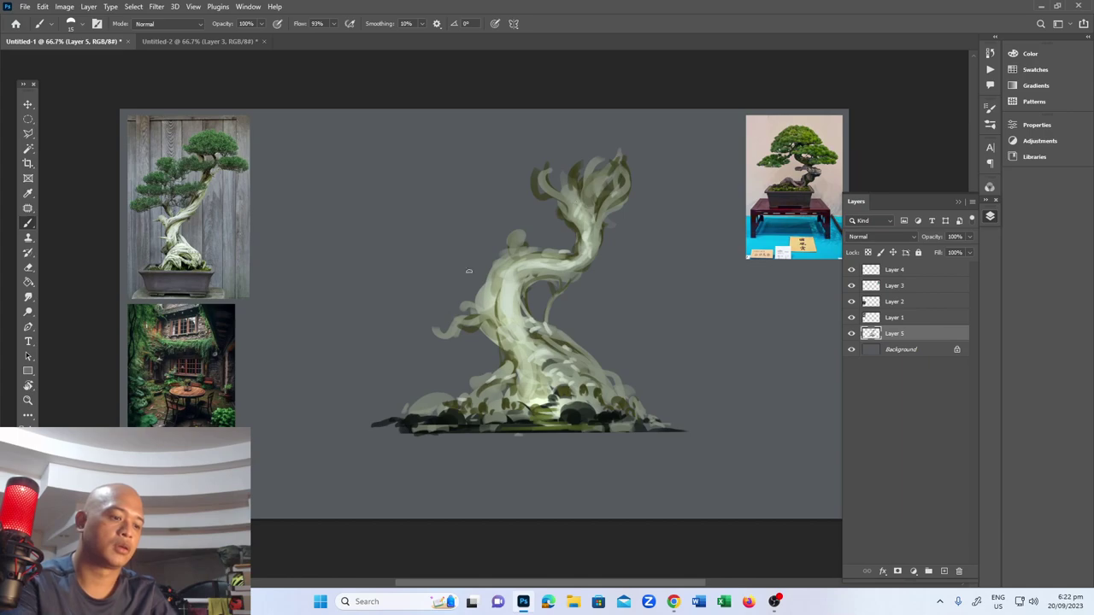
Sample a dark brown from the left bonsai reference and darken the tips of the crown and side branches
key("i")
left_click(213, 174)
key("b")
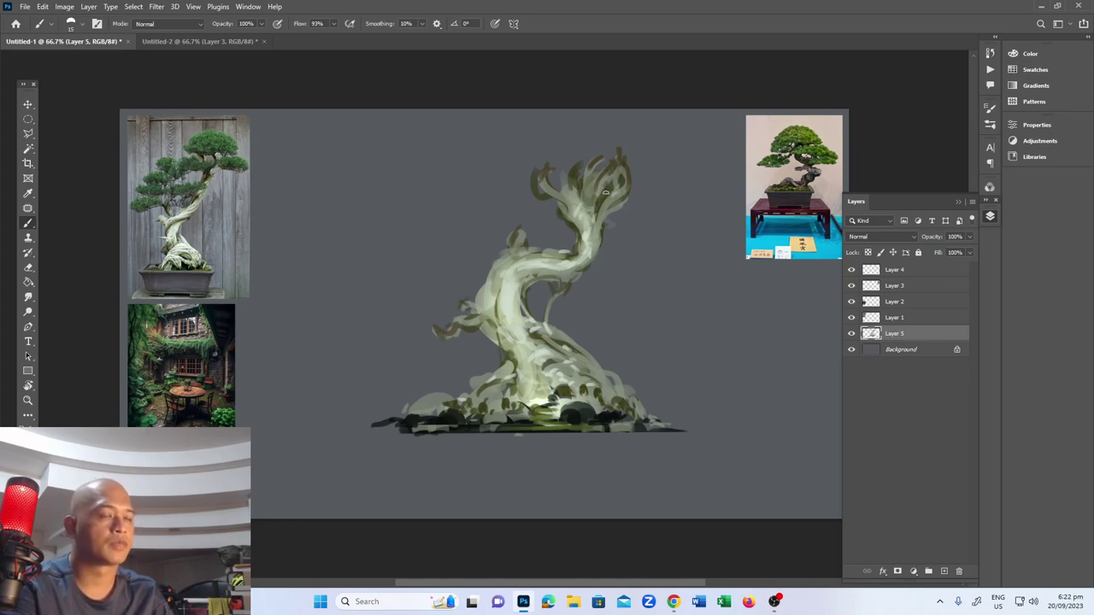
Add a new layer above the tree, choose a large leaf-textured brush, and enable Transfer and Shape Dynamics for it
left_click(943, 571)
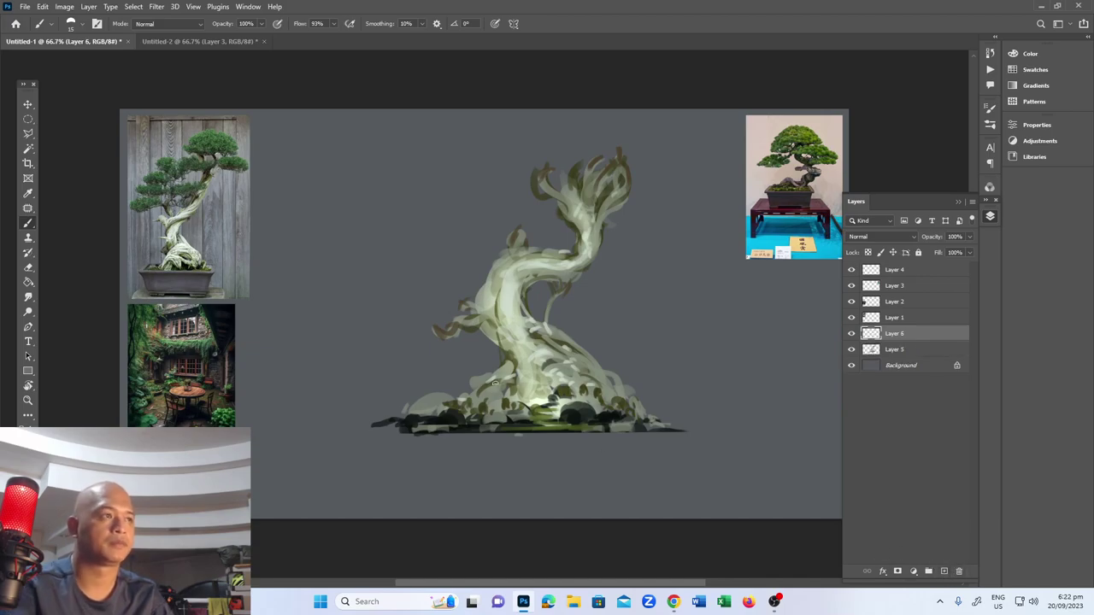
left_click(316, 389)
left_click(990, 125)
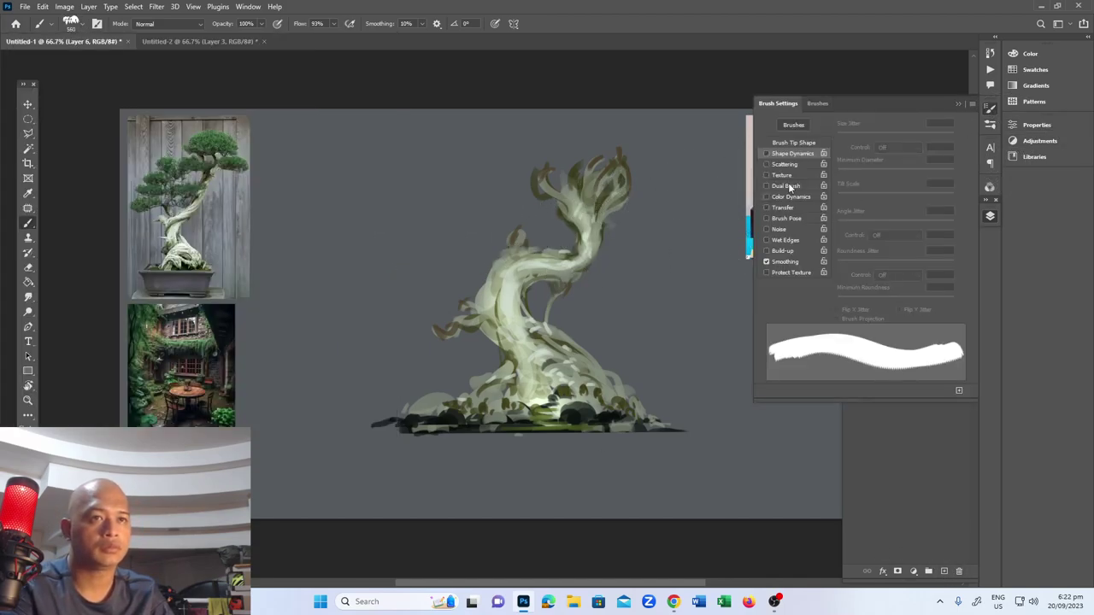
left_click(796, 207)
left_click(805, 153)
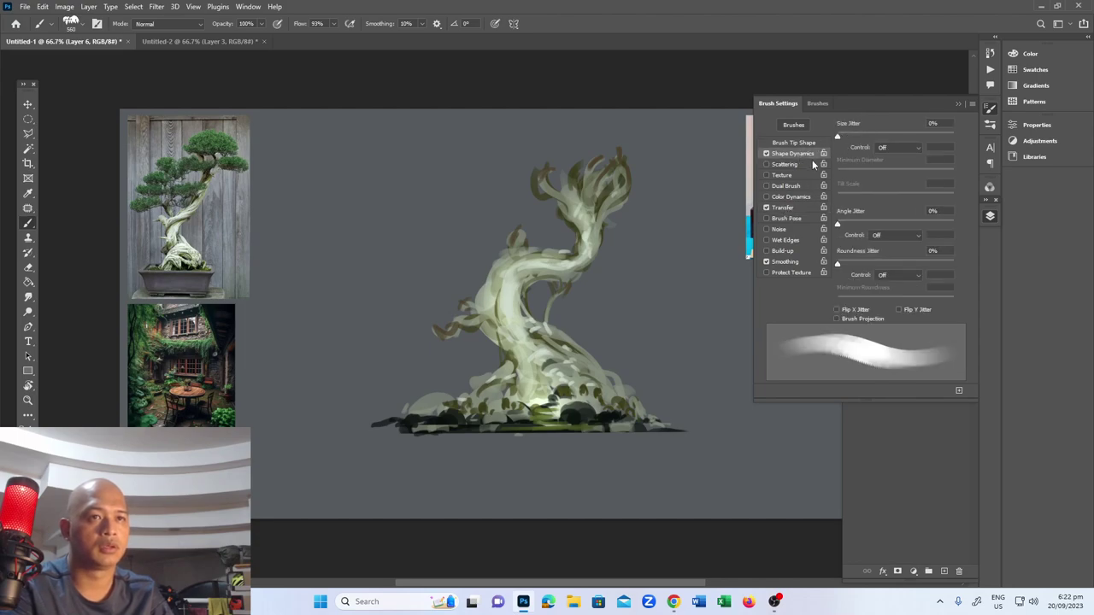
Sample a dark green from the garden reference and paint the main mass of the crown's foliage with the leaf-textured brush
left_click(958, 103)
key("bracketleft")
key("bracketleft")
key("bracketleft")
key("bracketleft")
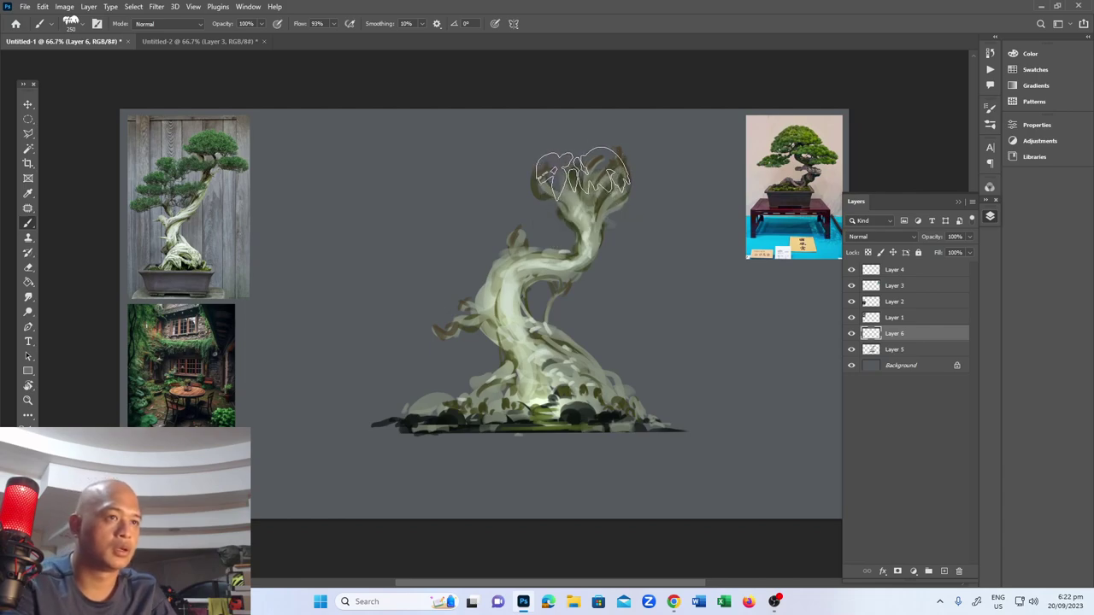
key("i")
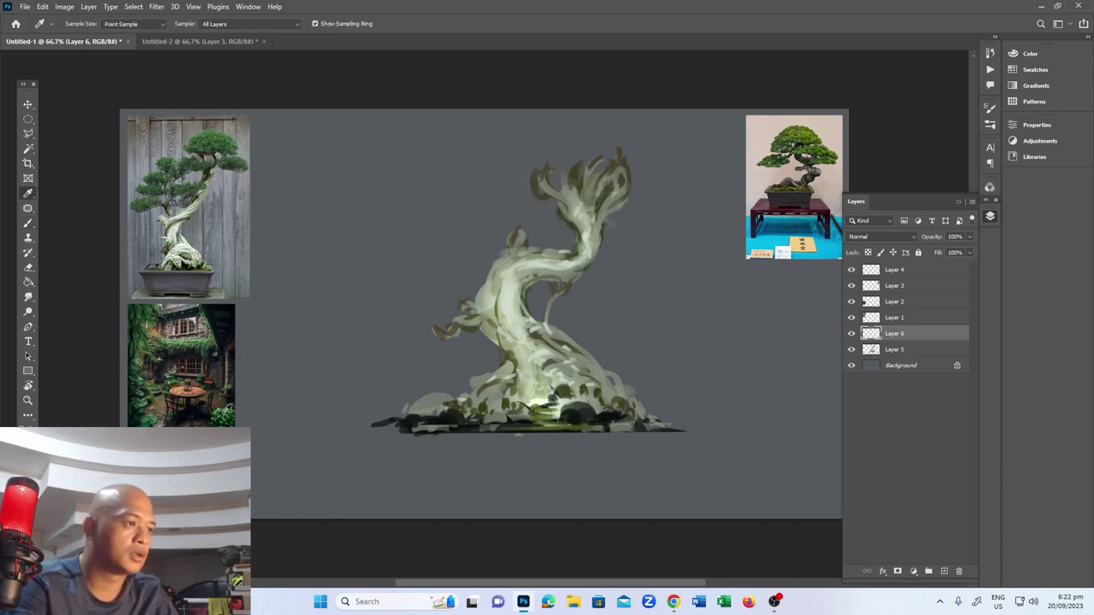
key("b")
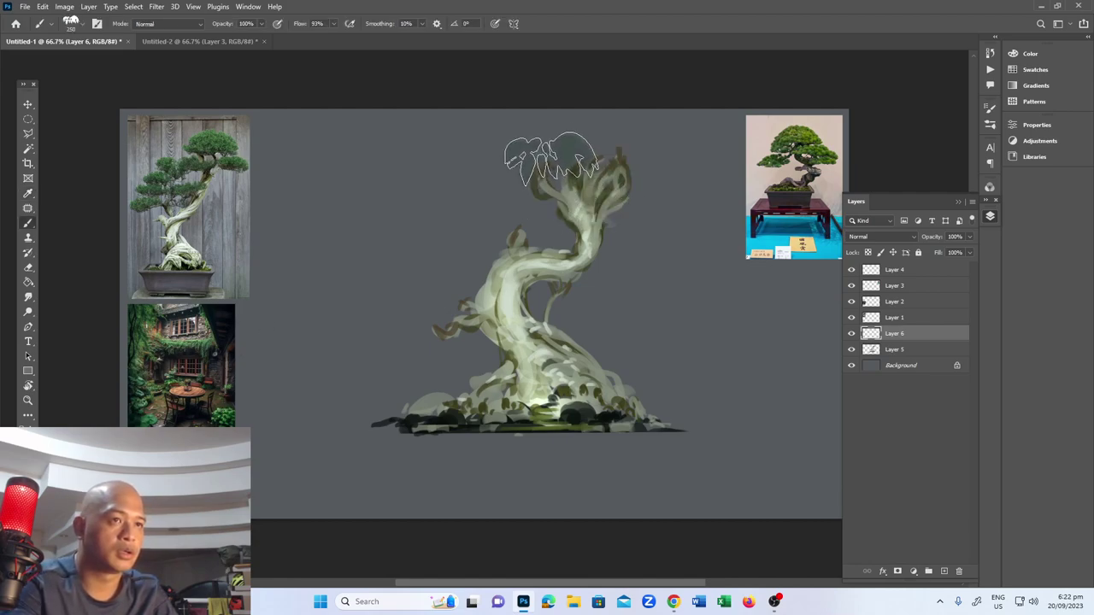
key("bracketleft")
key("bracketleft")
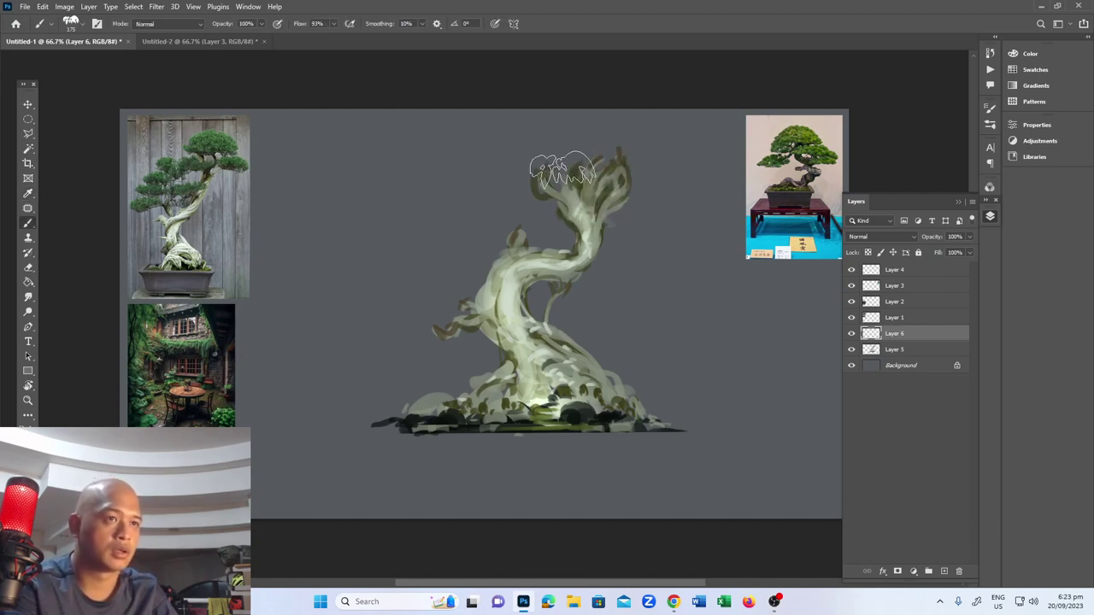
key("bracketright")
key("bracketright")
mouse_move(559, 154)
left_mouse_down()
mouse_move(602, 151)
mouse_move(619, 179)
mouse_move(647, 162)
mouse_move(621, 179)
mouse_move(610, 156)
mouse_move(573, 148)
mouse_move(553, 158)
mouse_move(564, 144)
mouse_move(562, 173)
mouse_move(543, 179)
mouse_move(565, 149)
mouse_move(606, 166)
mouse_move(633, 151)
mouse_move(616, 165)
mouse_move(600, 146)
mouse_move(621, 152)
mouse_move(590, 133)
mouse_move(536, 163)
mouse_move(533, 181)
mouse_move(556, 192)
mouse_move(546, 142)
mouse_move(526, 175)
left_mouse_up()
Extend the crown's foliage over its right side with the leaf brush reduced to 150 px
key("bracketleft")
key("bracketleft")
key("bracketleft")
mouse_move(663, 163)
left_mouse_down()
mouse_move(649, 189)
mouse_move(689, 176)
left_mouse_up()
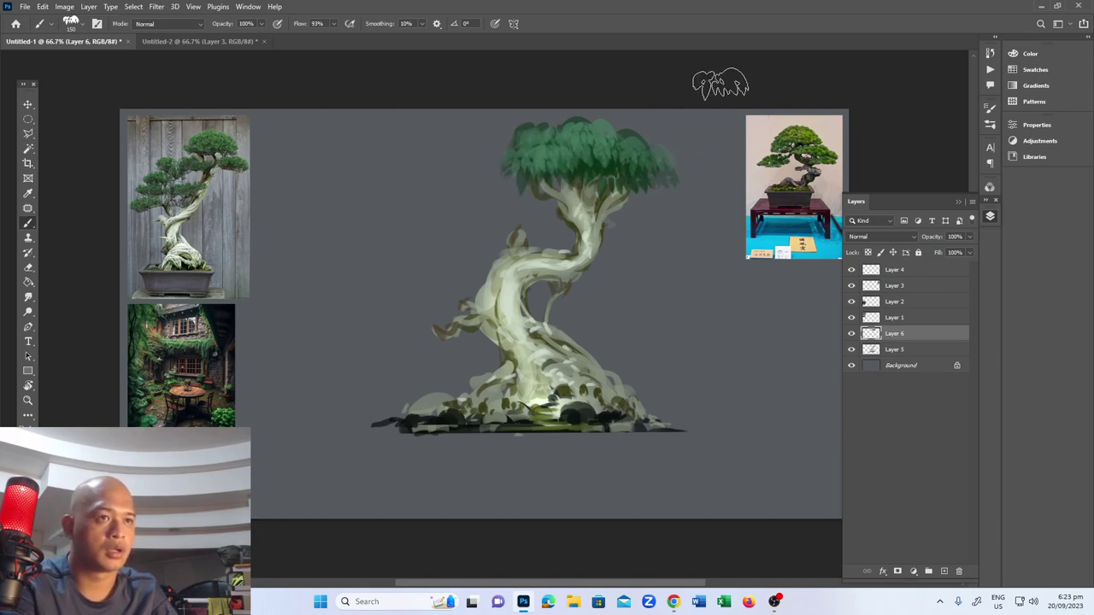
Paint a wide foliage cluster over the left branch with the 150 px leaf brush and a small cluster above the trunk's middle bend
key("bracketright")
key("bracketright")
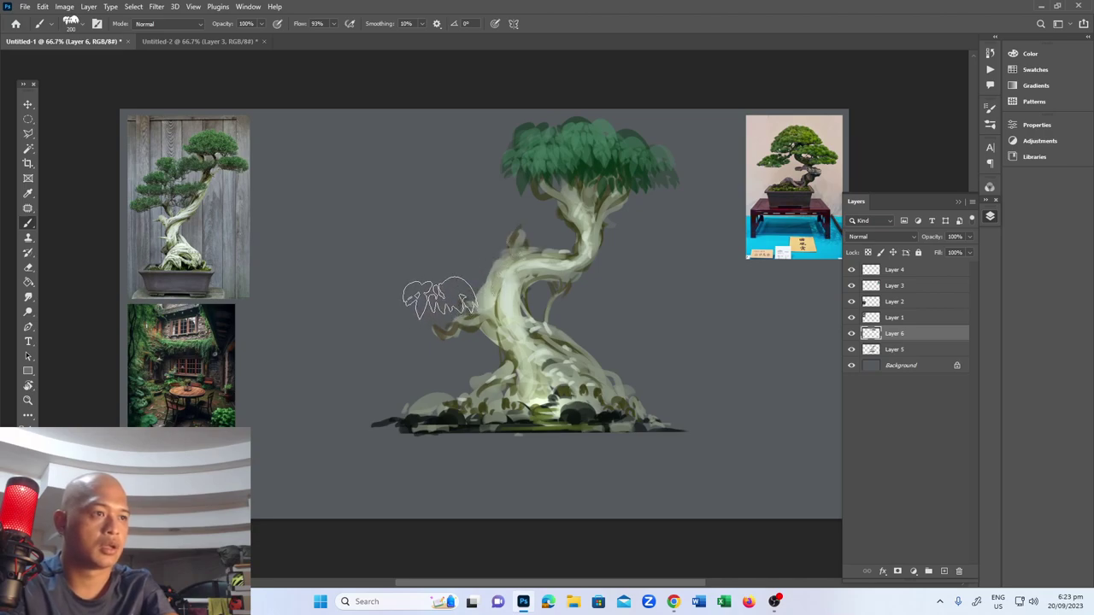
key("bracketleft")
key("bracketleft")
mouse_move(451, 294)
left_mouse_down()
mouse_move(410, 309)
mouse_move(425, 316)
mouse_move(481, 270)
mouse_move(482, 279)
mouse_move(414, 292)
mouse_move(431, 271)
mouse_move(476, 271)
mouse_move(482, 303)
mouse_move(463, 265)
mouse_move(423, 284)
mouse_move(480, 280)
left_mouse_up()
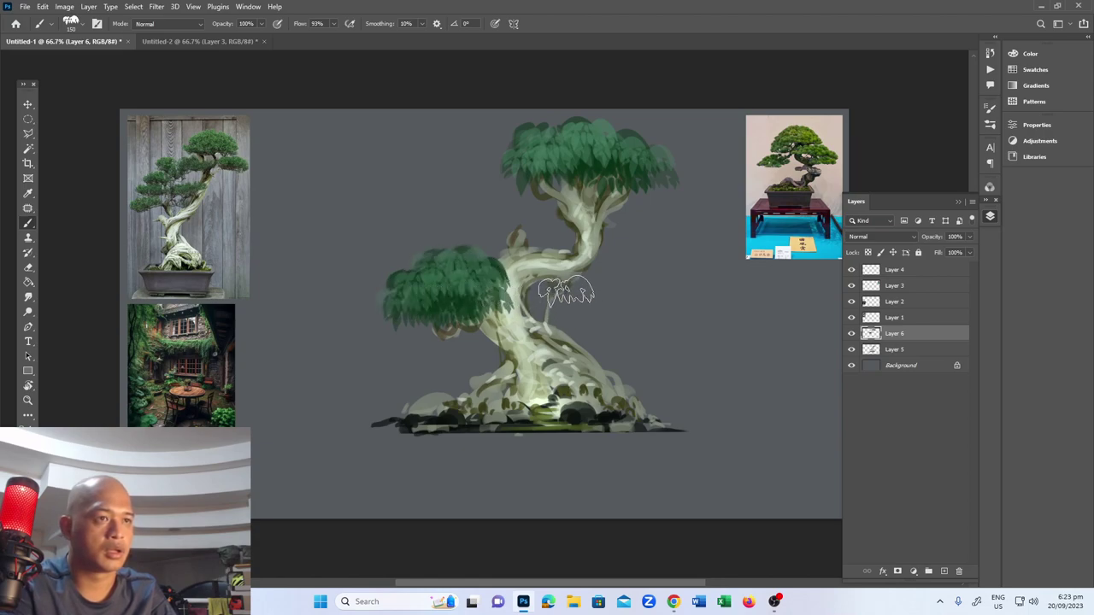
mouse_move(521, 234)
left_mouse_down()
mouse_move(530, 225)
mouse_move(518, 227)
mouse_move(557, 237)
left_mouse_up()
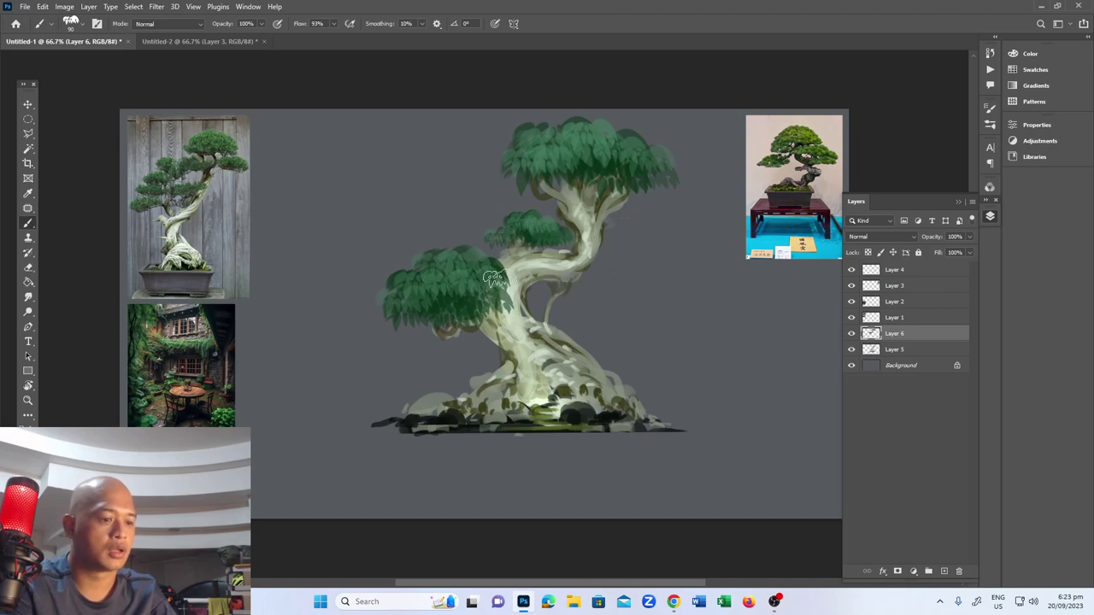
Sample a muted olive and brush it over the upper leaves of the left and crown clusters with the 90 px leaf brush
key("i")
key("b")
key("i")
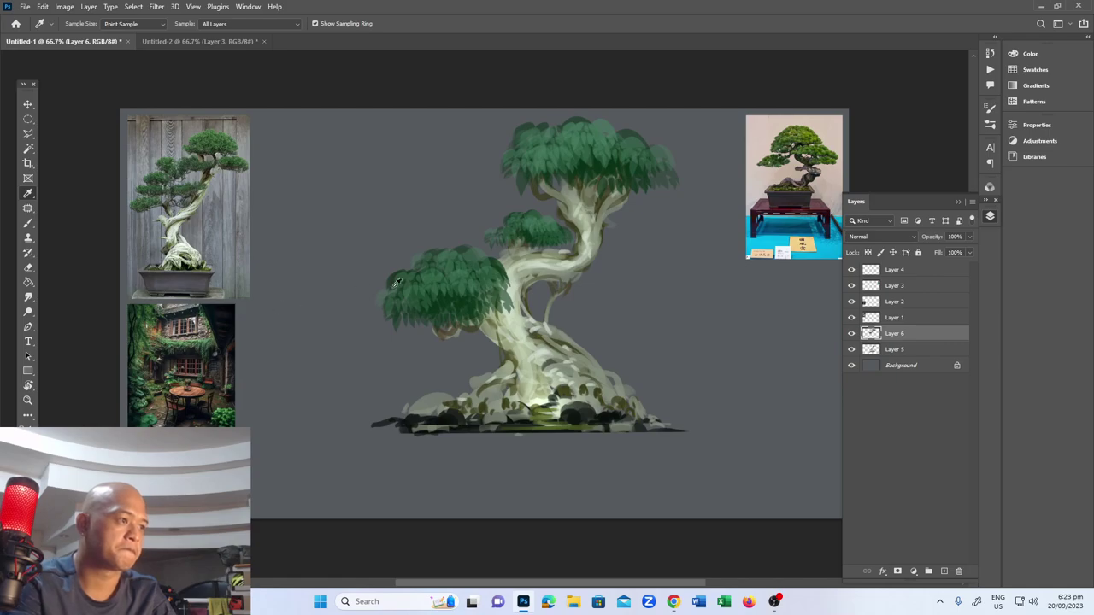
key("b")
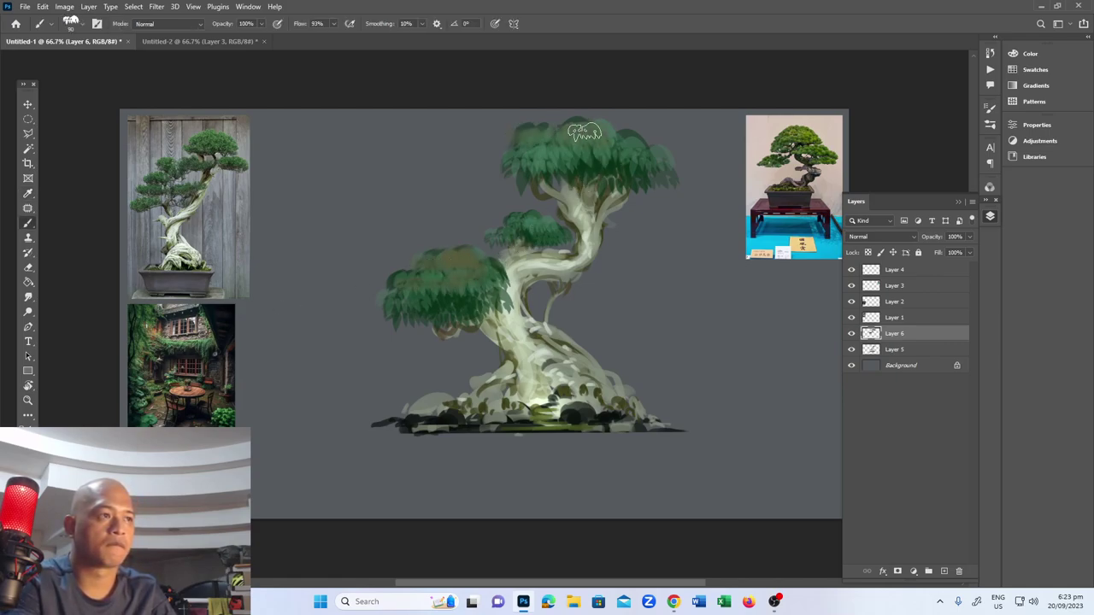
Pick a pale grey-green foreground colour and paint light leaves along the tops of the left and crown clusters
key("i")
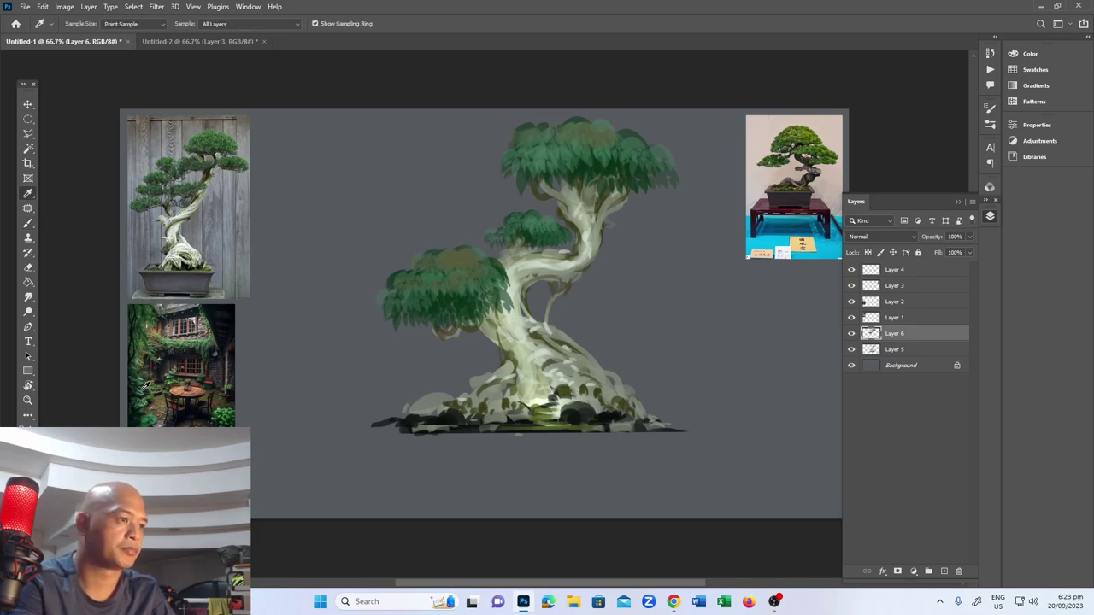
left_click(24, 434)
left_click(501, 263)
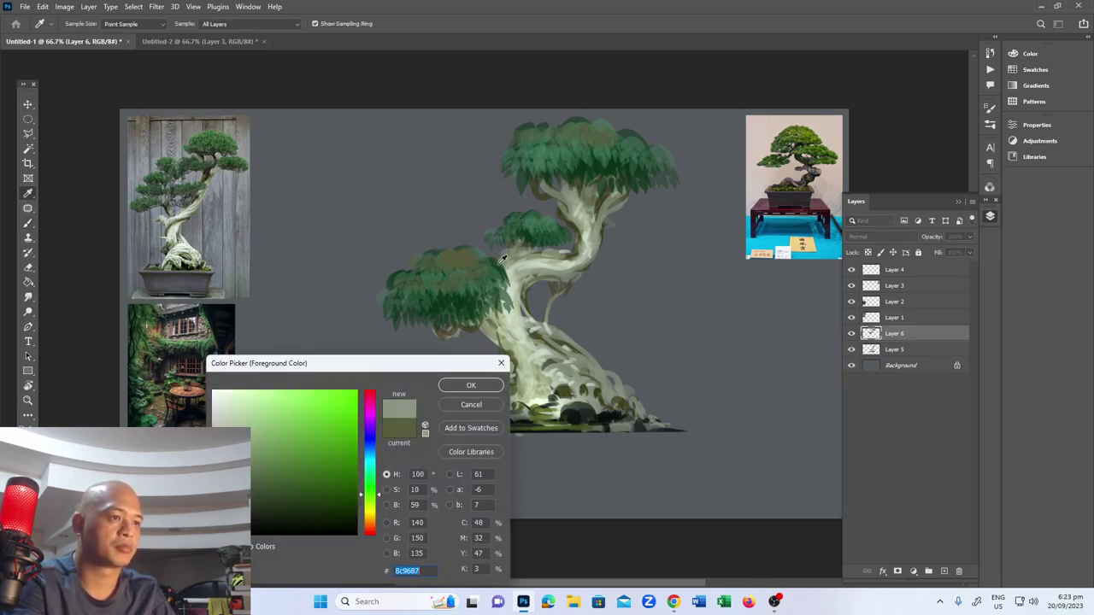
left_click(471, 386)
key("b")
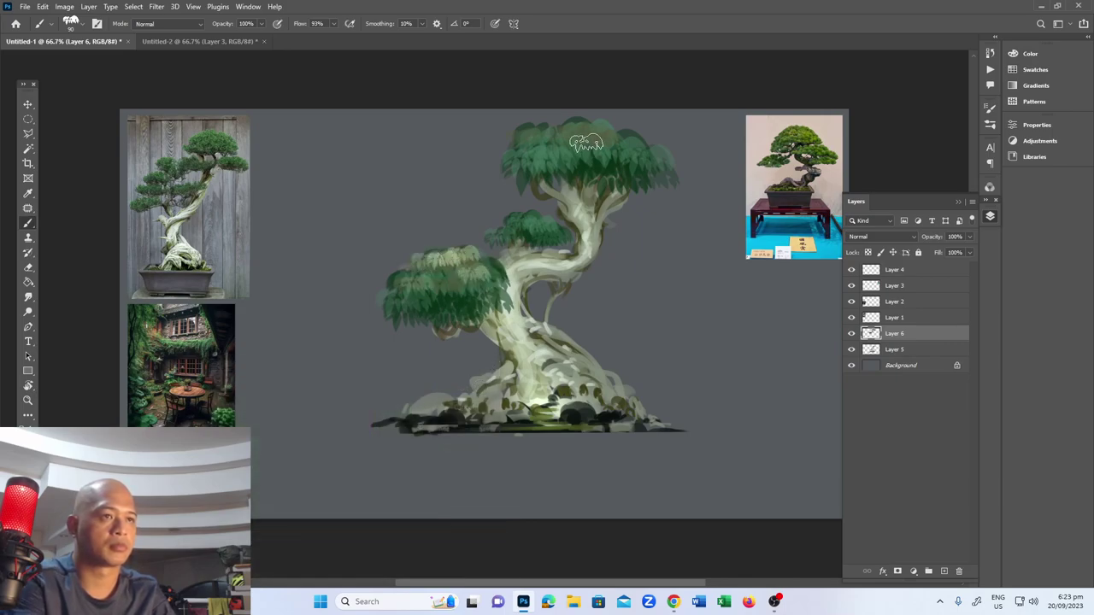
mouse_move(592, 123)
left_mouse_down()
mouse_move(547, 131)
mouse_move(647, 147)
left_mouse_up()
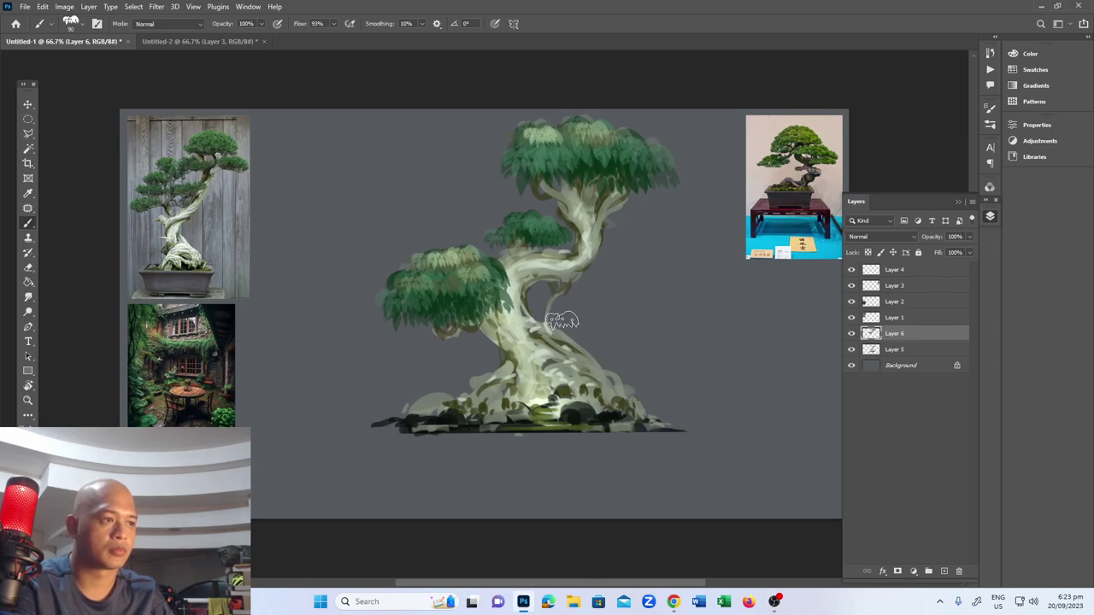
Paint a small foliage cluster on the thin branch right of the trunk and shade it with greens sampled from the left cluster
mouse_move(566, 321)
left_mouse_down()
mouse_move(576, 310)
mouse_move(578, 340)
left_mouse_up()
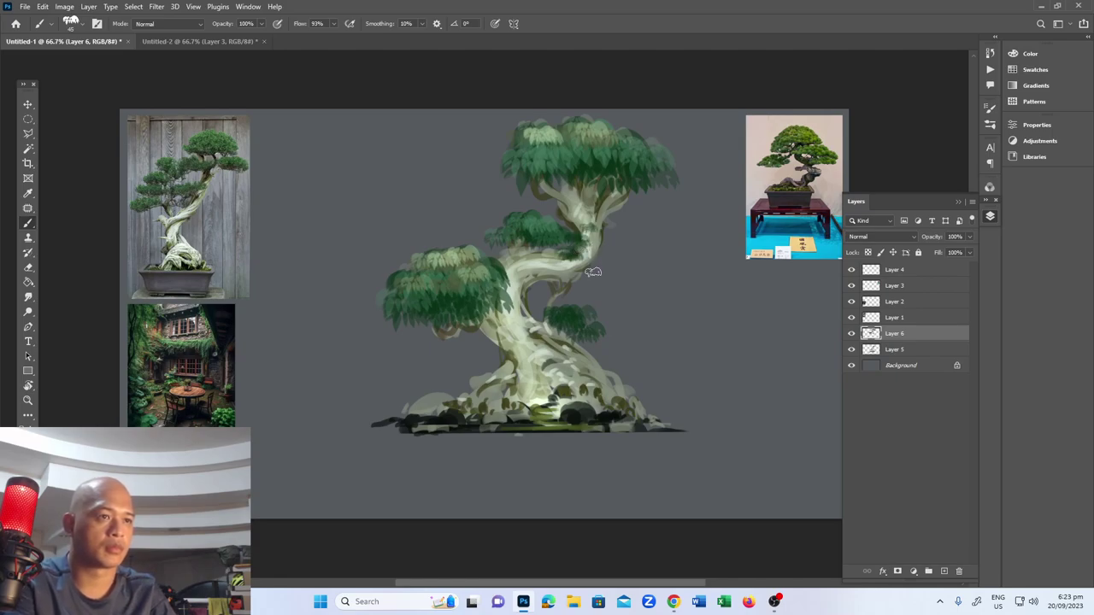
left_click(489, 296, "alt")
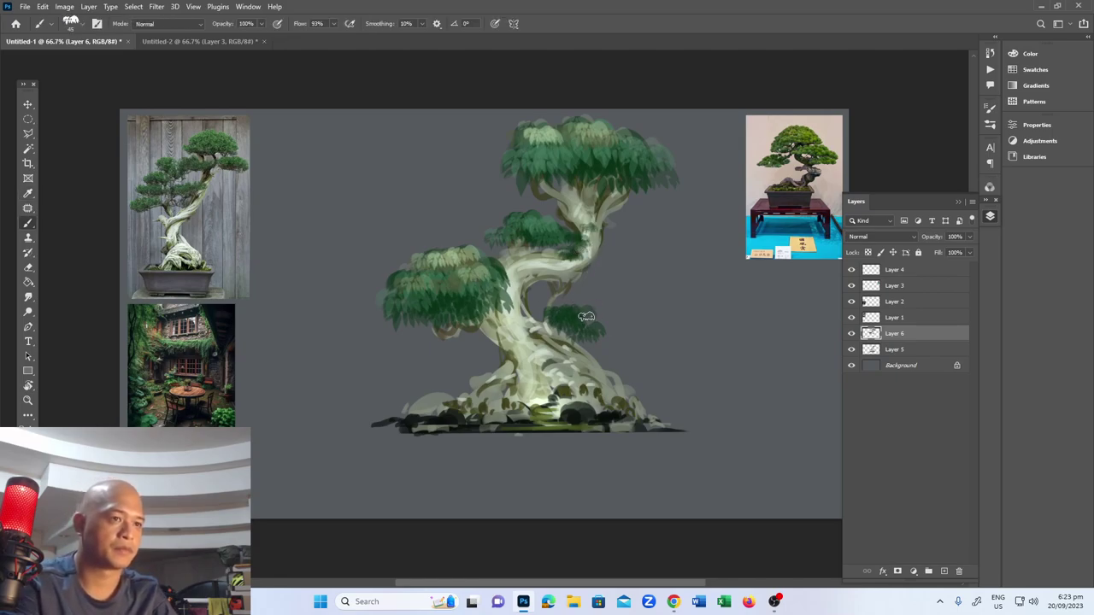
left_click(434, 264, "alt")
left_click_drag(565, 315, 594, 318)
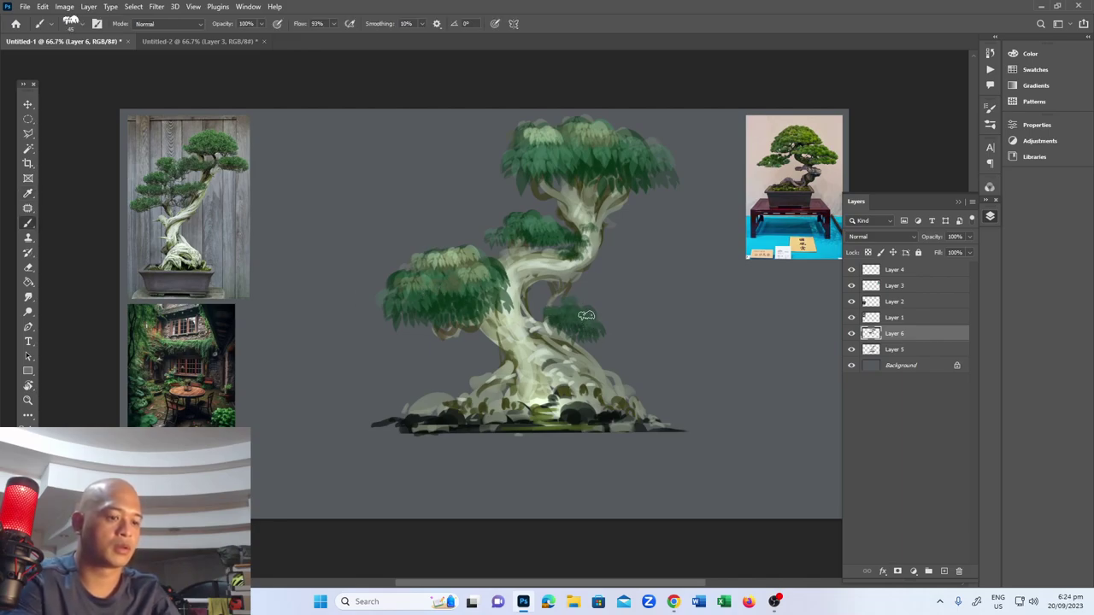
Brighten the tops of all foliage clusters with a 250 px Dodge brush on Highlights at 40% exposure, undoing the excess crown stroke
key("o")
key("bracketright")
key("bracketright")
key("bracketright")
key("bracketright")
key("bracketright")
key("bracketright")
key("bracketright")
key("bracketright")
key("bracketright")
key("bracketright")
mouse_move(451, 246)
left_mouse_down()
mouse_move(462, 256)
mouse_move(435, 283)
left_mouse_up()
left_click_drag(601, 307, 587, 305)
mouse_move(530, 141)
left_mouse_down()
mouse_move(586, 110)
mouse_move(550, 110)
mouse_move(598, 141)
mouse_move(636, 119)
left_mouse_up()
key("ctrl+z")
mouse_move(530, 219)
left_mouse_down()
mouse_move(541, 206)
mouse_move(492, 236)
left_mouse_up()
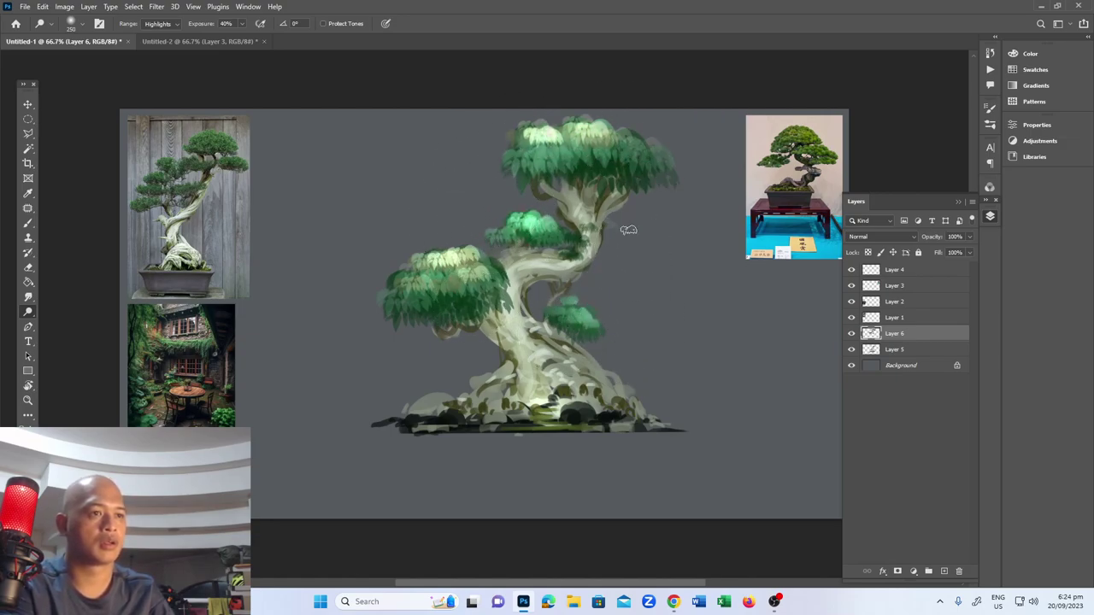
Choose the half-dome brush and enable Transfer and Shape Dynamics for it, with the angle controlled by Initial Direction
key("b")
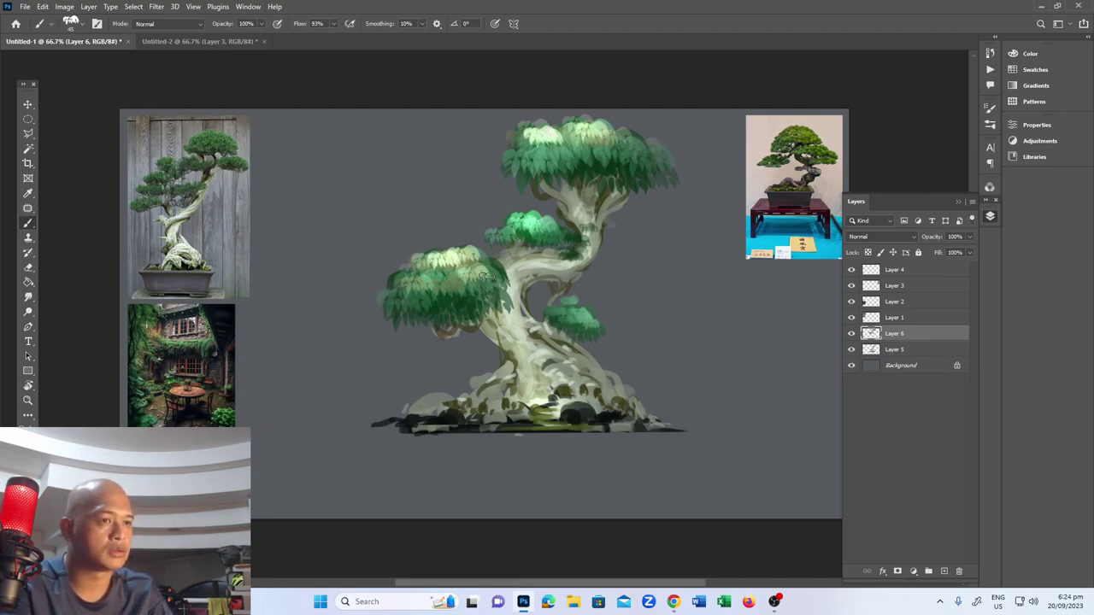
key("i")
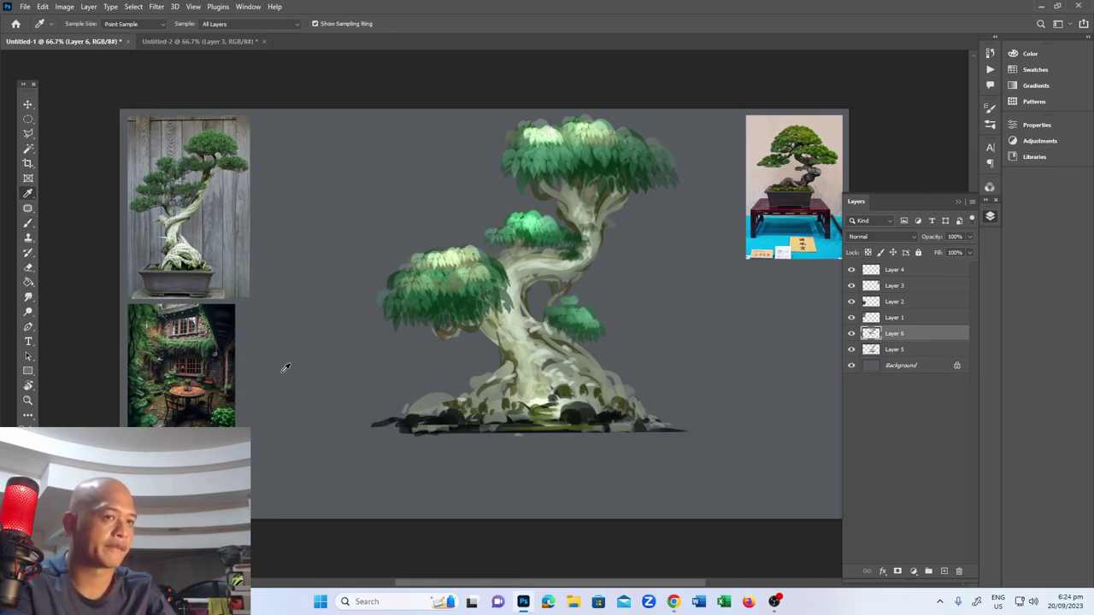
key("b")
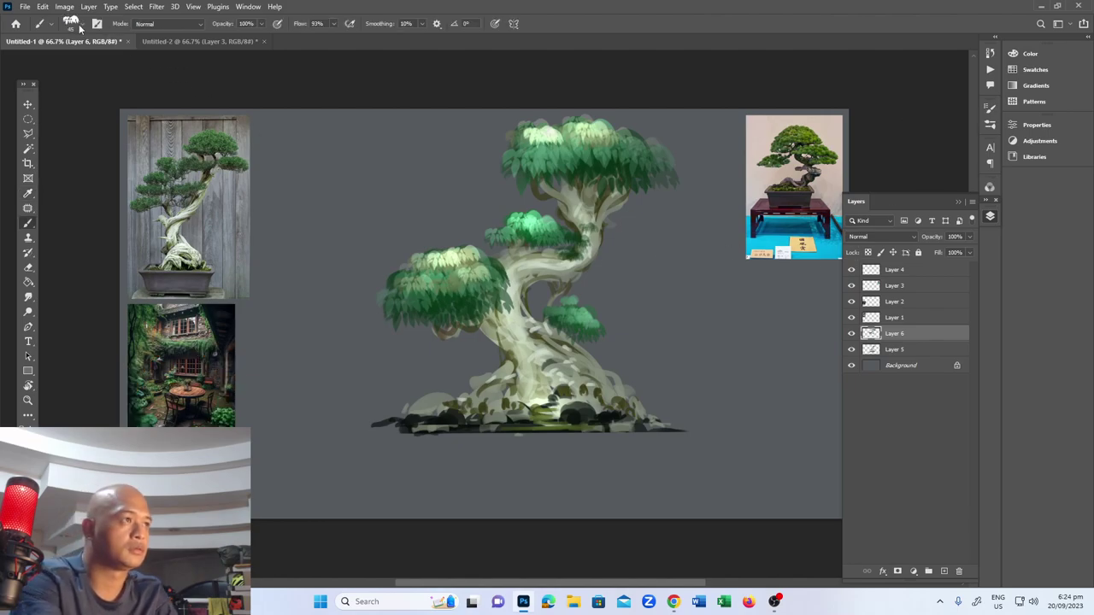
left_click(80, 27)
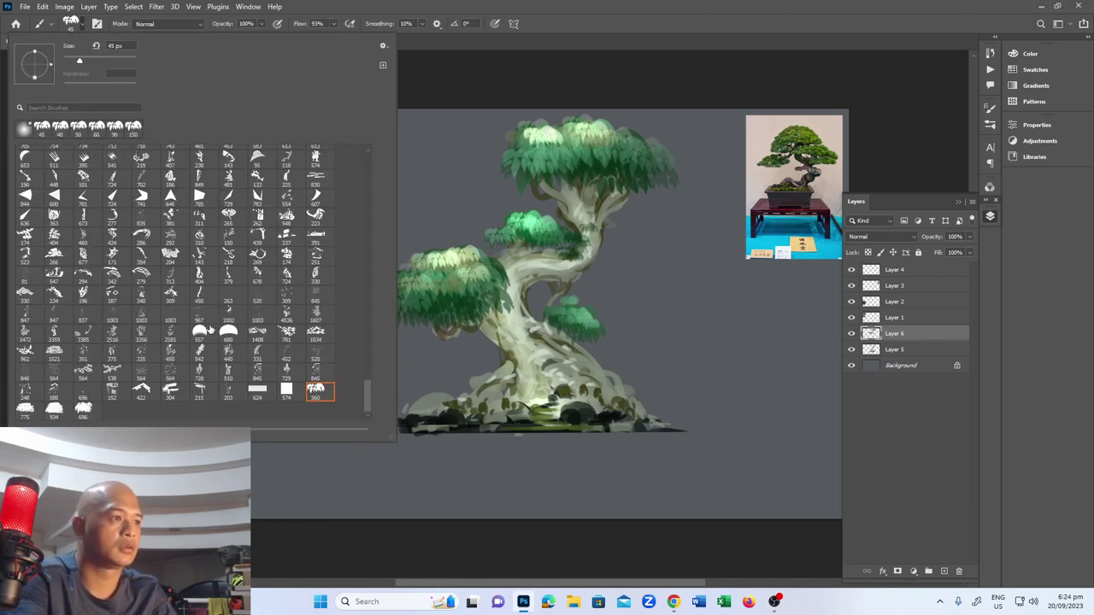
left_click(229, 340)
left_click(992, 110)
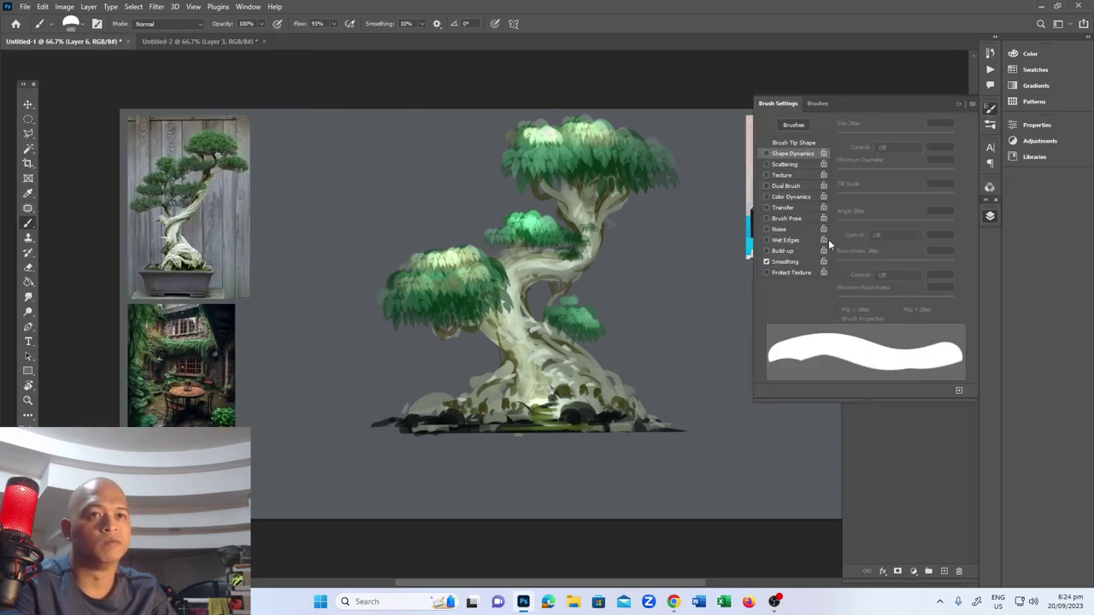
left_click(781, 210)
left_click(809, 152)
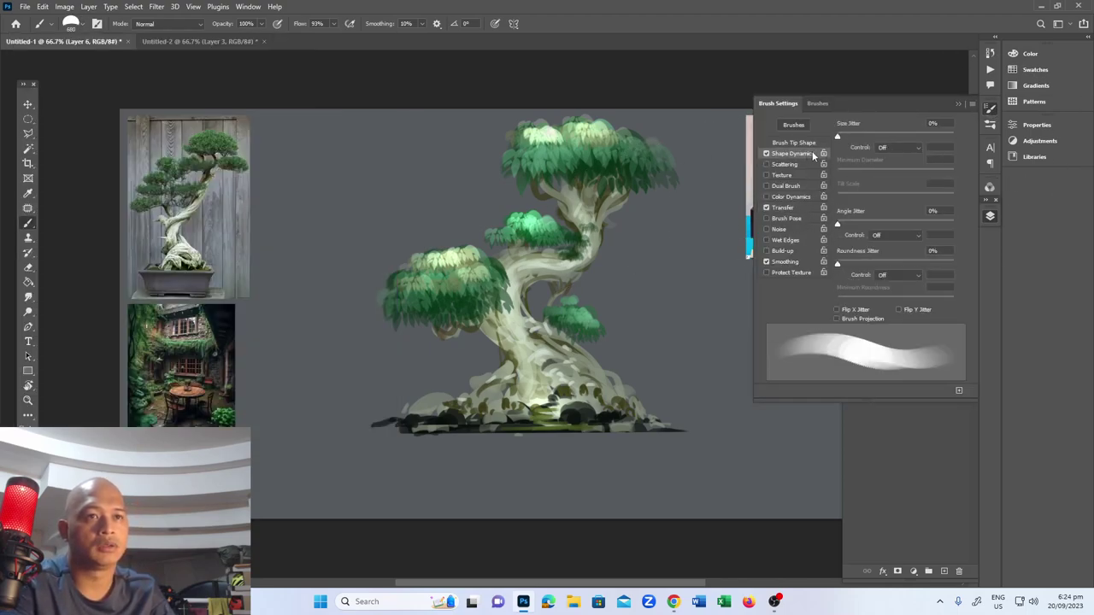
left_click(897, 235)
left_click(889, 305)
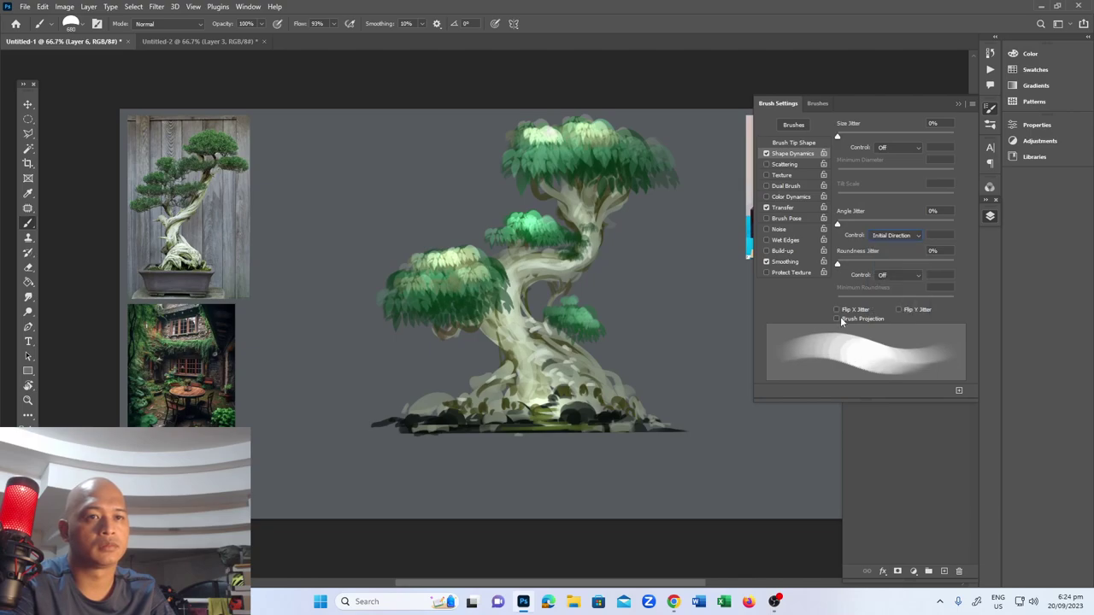
left_click(990, 216)
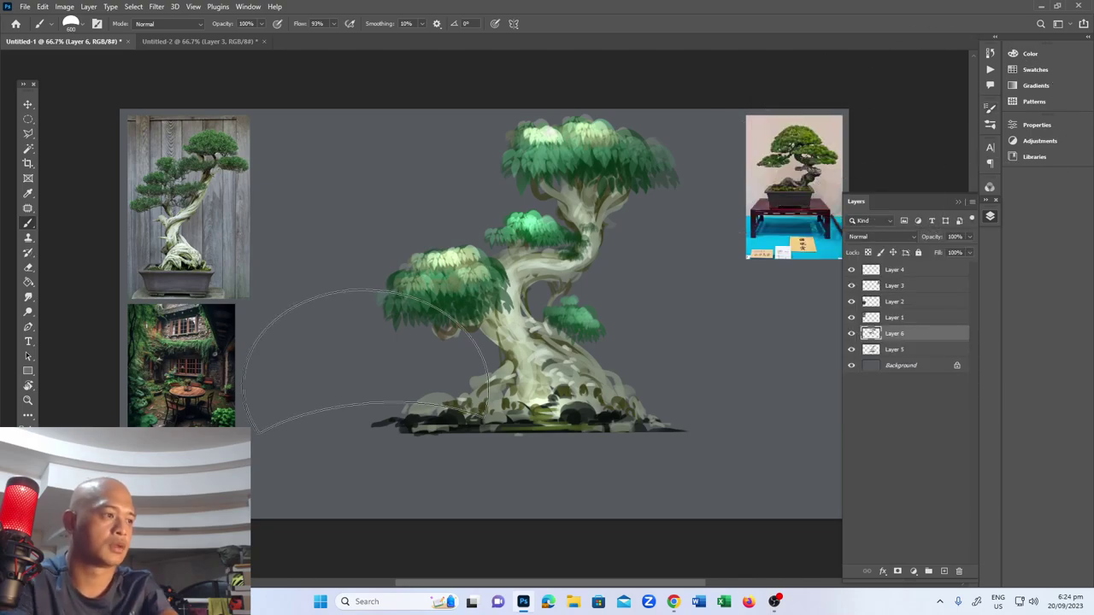
Sample a dark tone from the garden reference, shrink the brush, and add a new layer above the foliage layer
key("i")
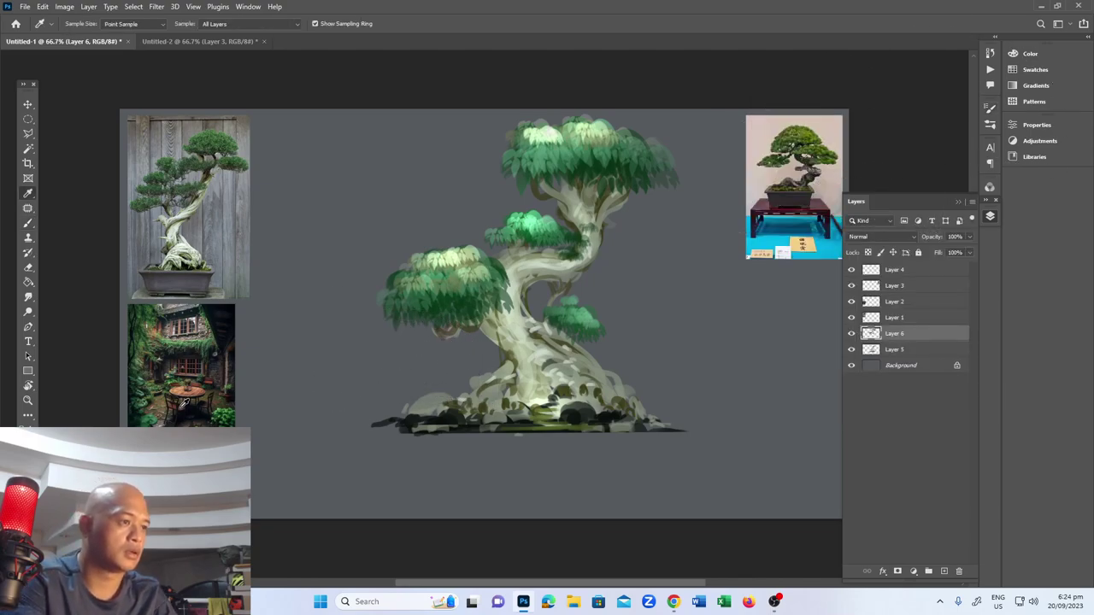
key("b")
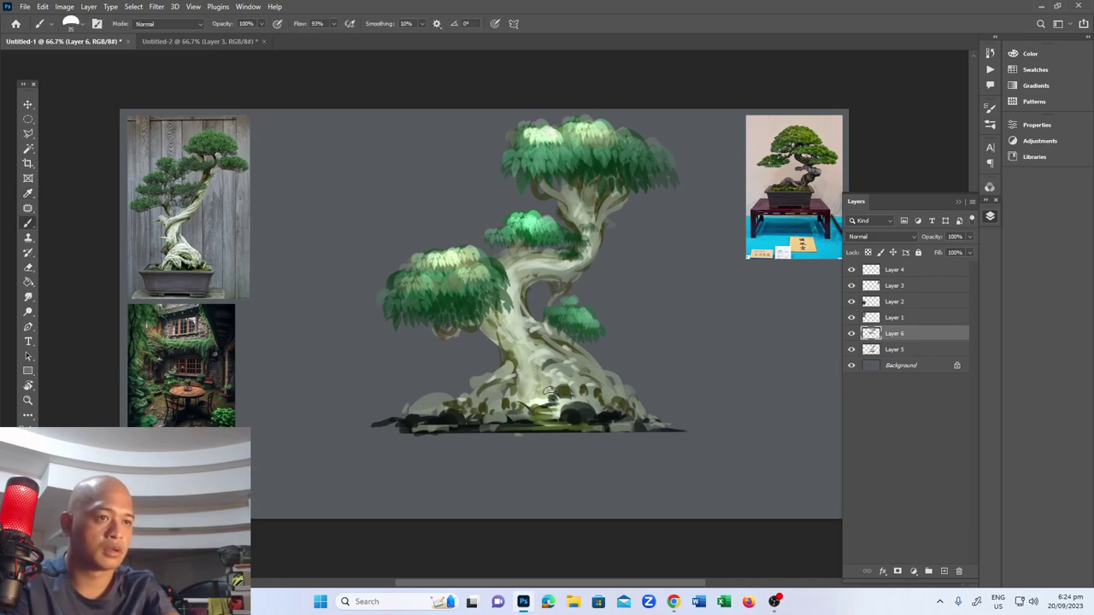
left_click(943, 571)
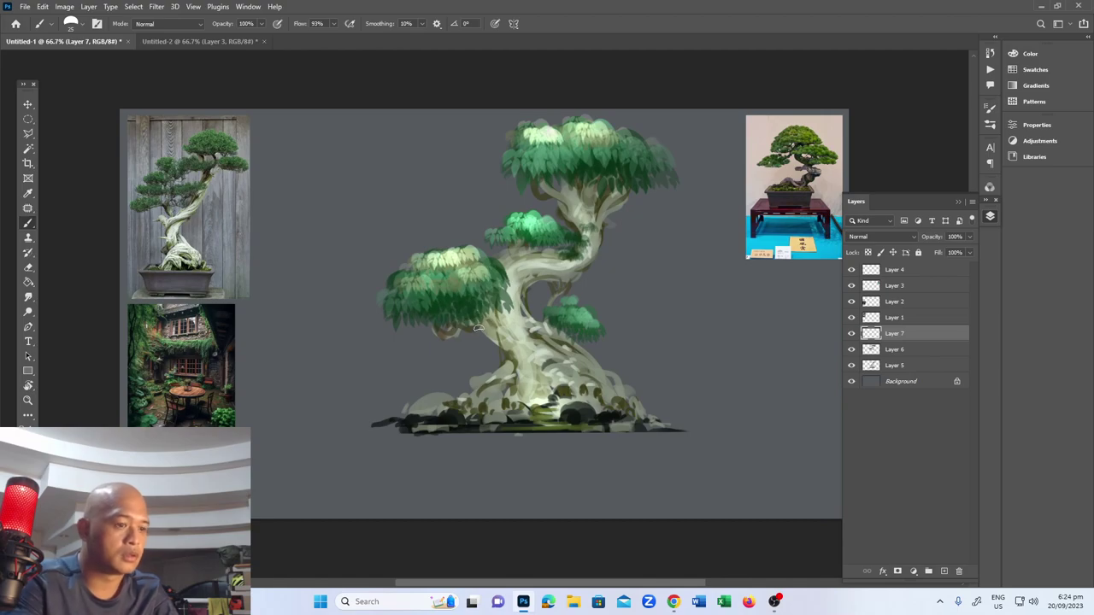
Add another new layer directly above Layer 5, between the trunk and the foliage
key("i")
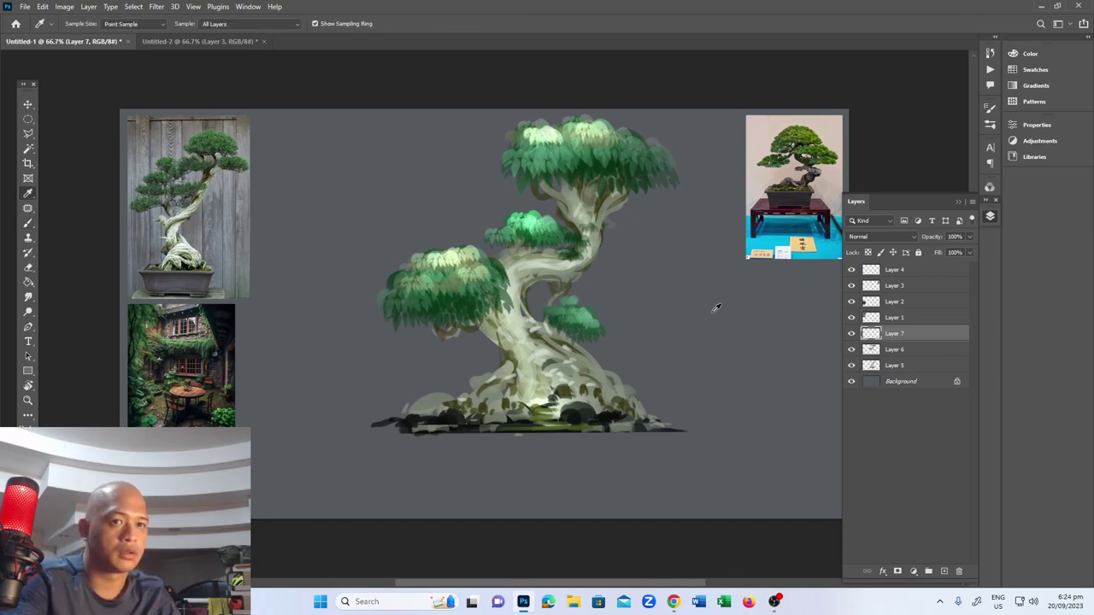
left_click(904, 352)
key("b")
left_click(944, 570)
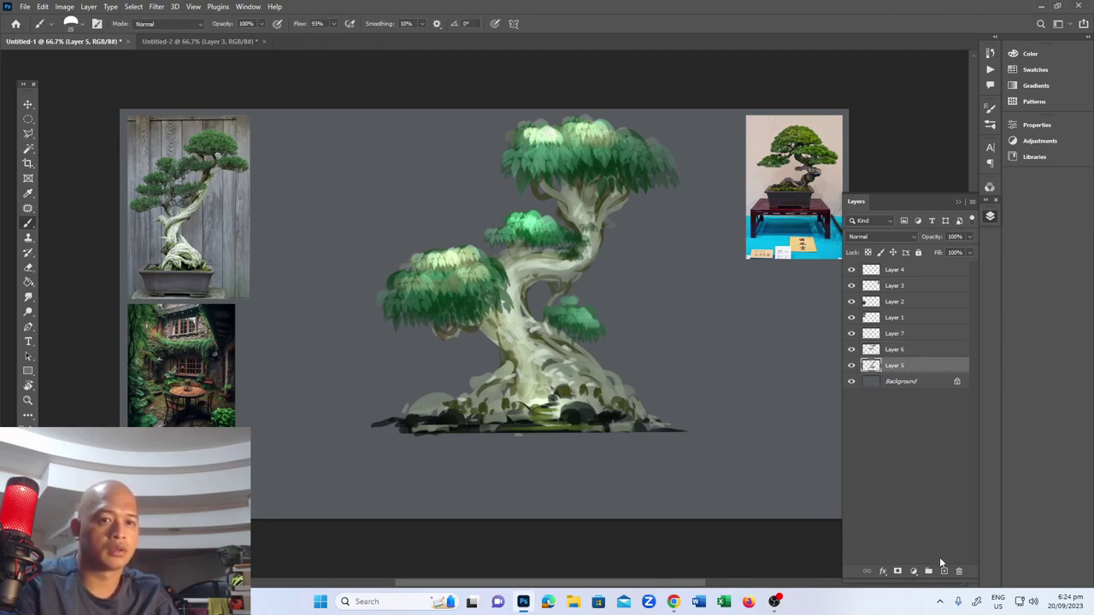
left_click_drag(468, 318, 510, 336)
key("ctrl+z")
key("ctrl+z")
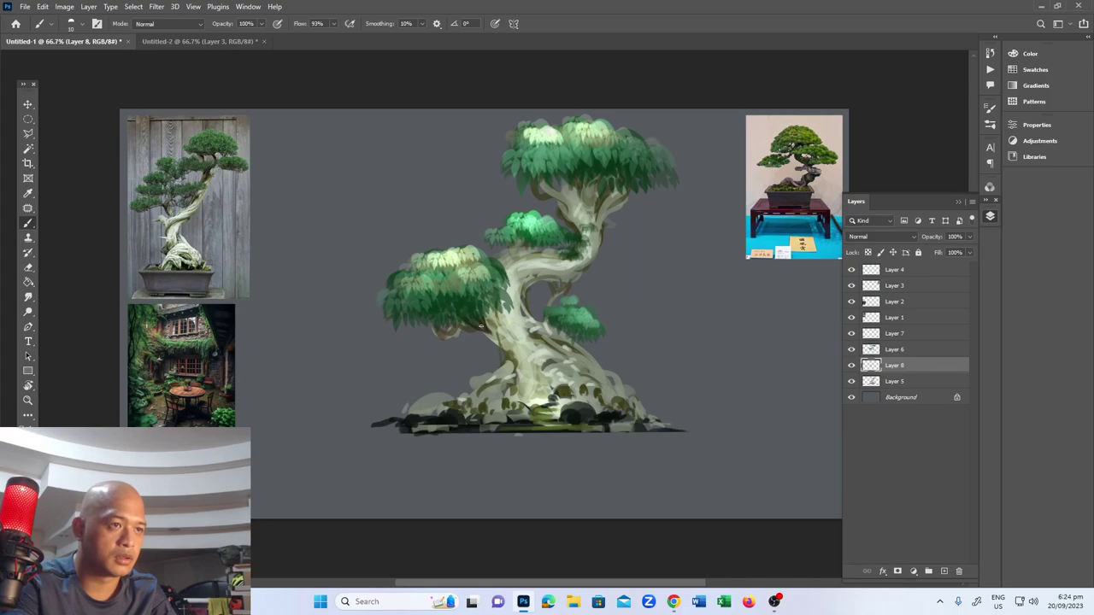
Sample a trunk tone, paint thin twigs into the underside of the left and crown foliage, and smudge the branches under the crown
left_click(500, 338, "alt")
left_click_drag(473, 323, 485, 330)
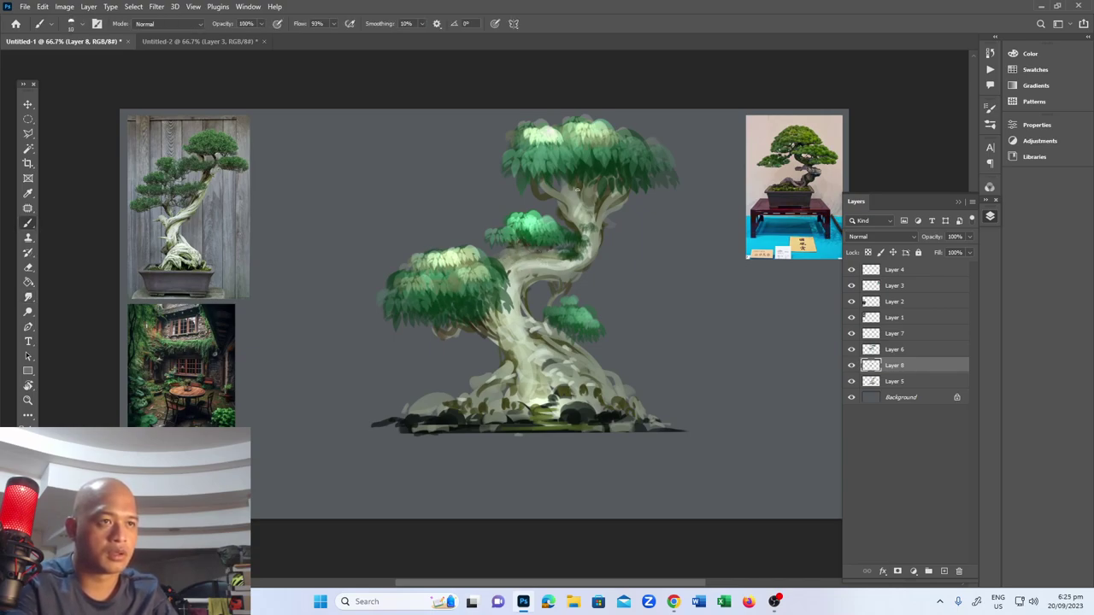
key("r")
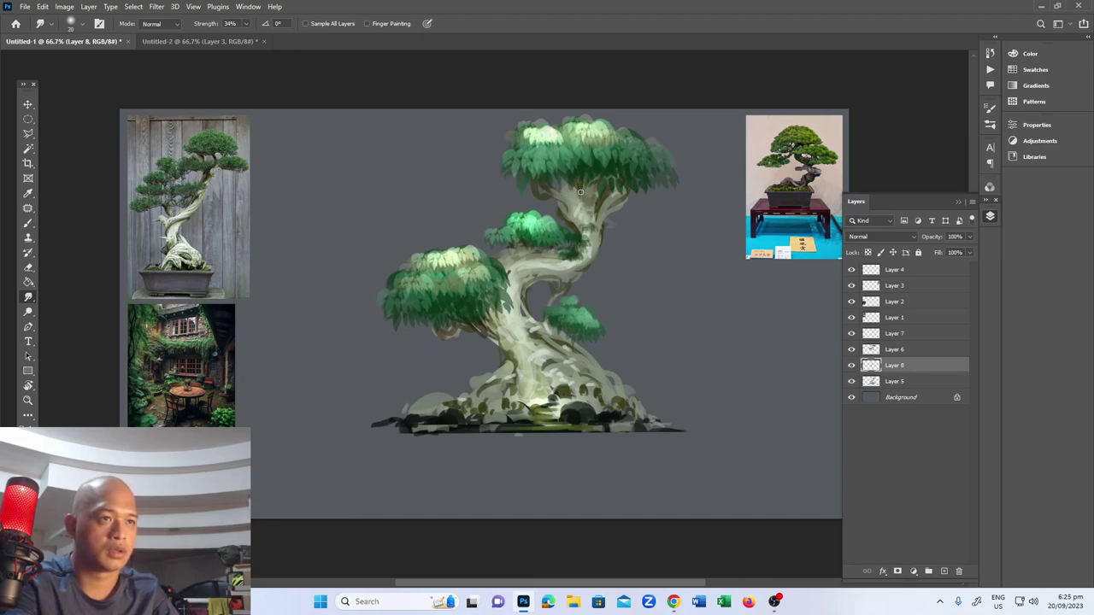
key("b")
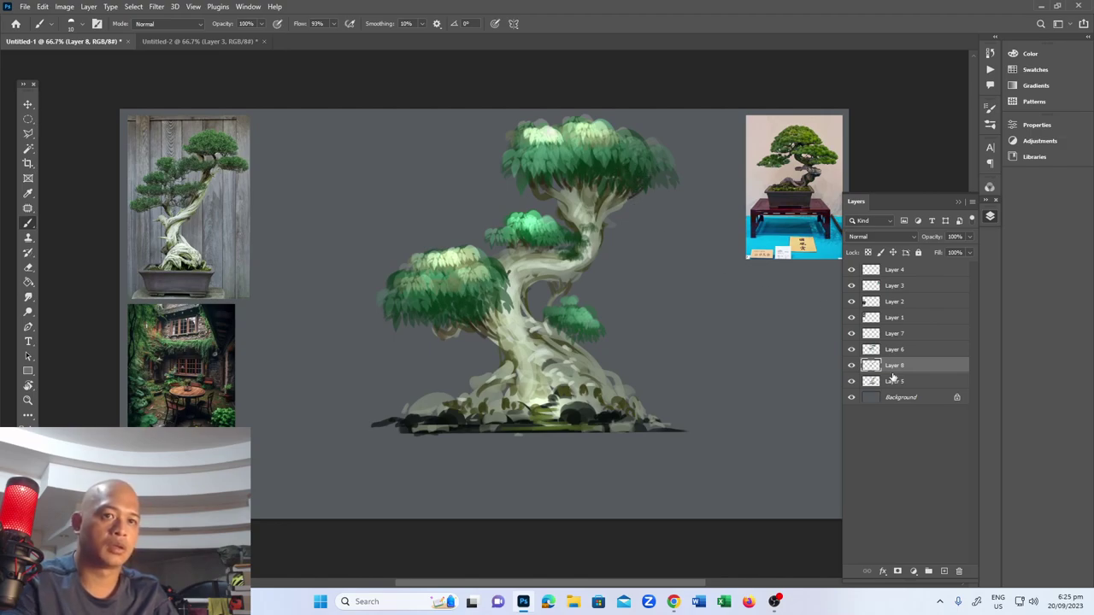
Merge the foliage layer with the twig layer and paint small dark accents into the foliage clusters with sampled tones
key("ctrl+e")
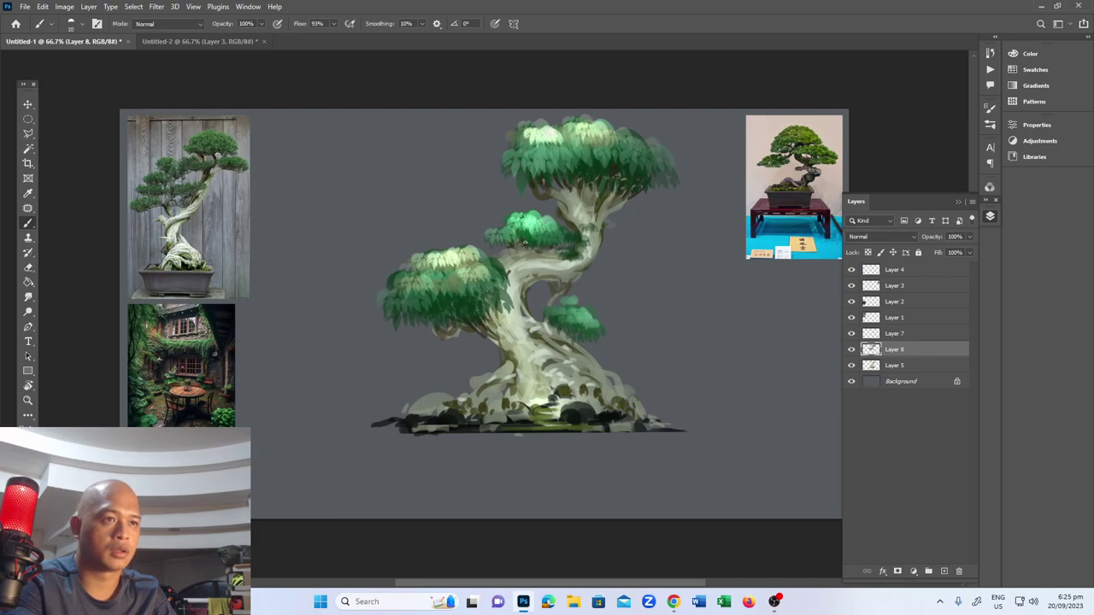
key("i")
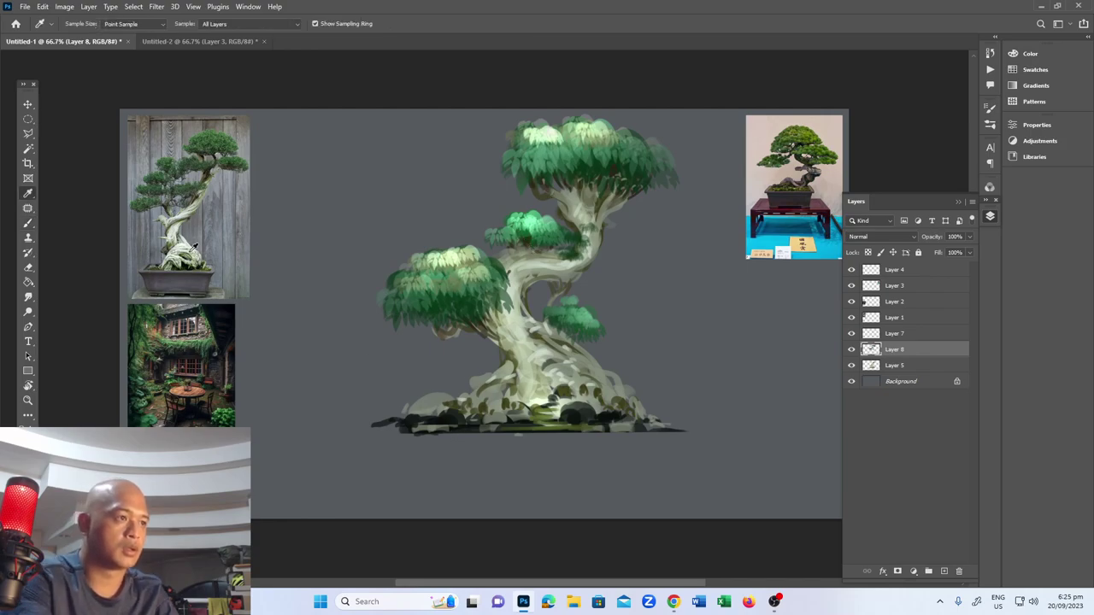
key("b")
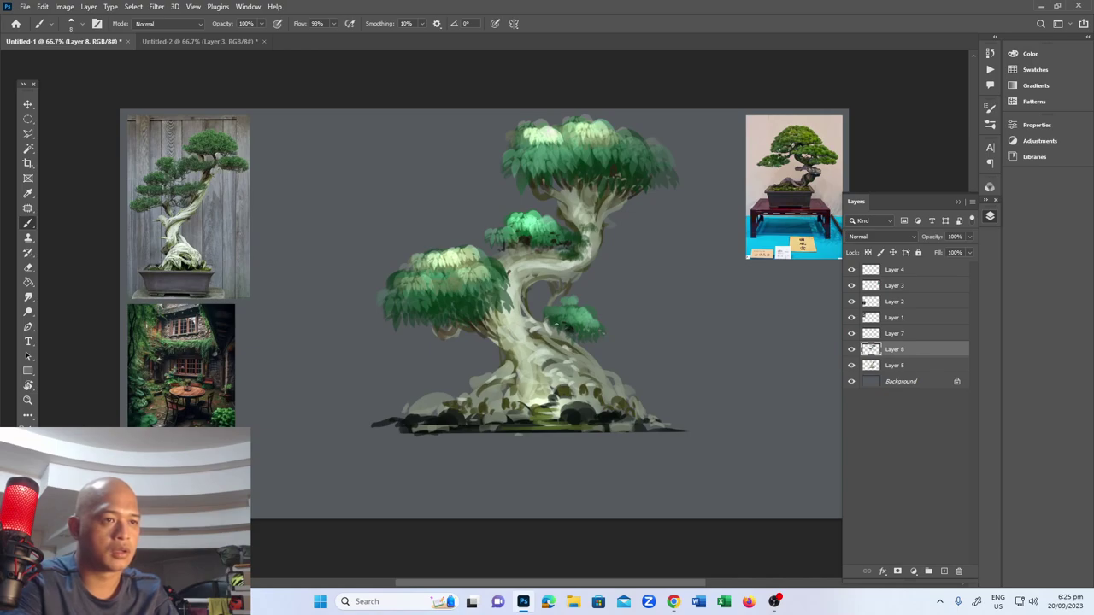
left_click(568, 388, "alt")
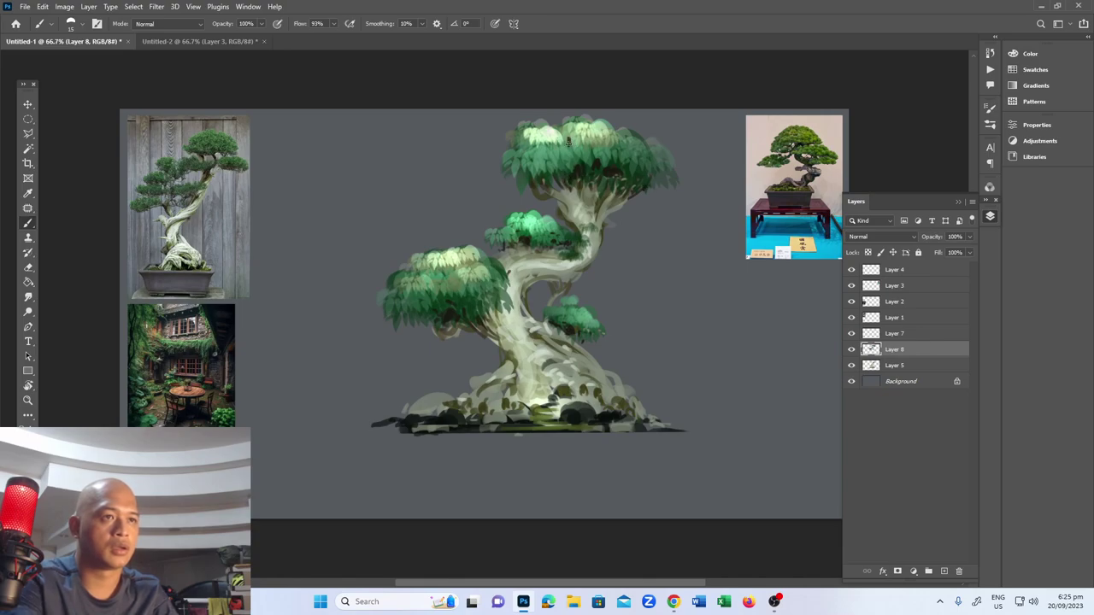
key("r")
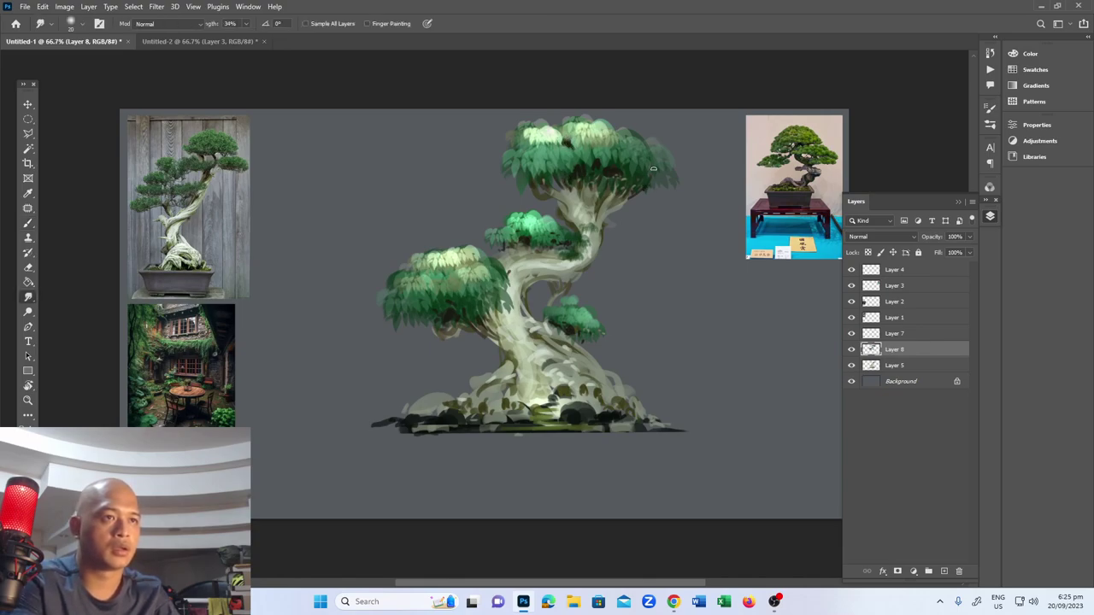
key("b")
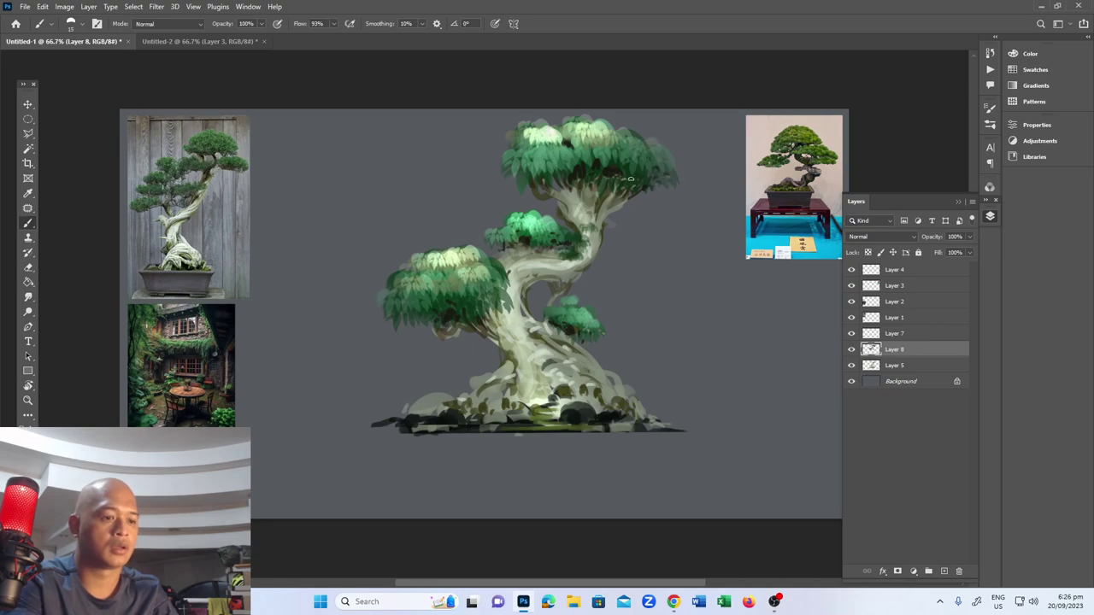
Sample foliage greens and dot small light leaf flecks over the crown, middle and left foliage clusters
left_click(625, 170, "alt")
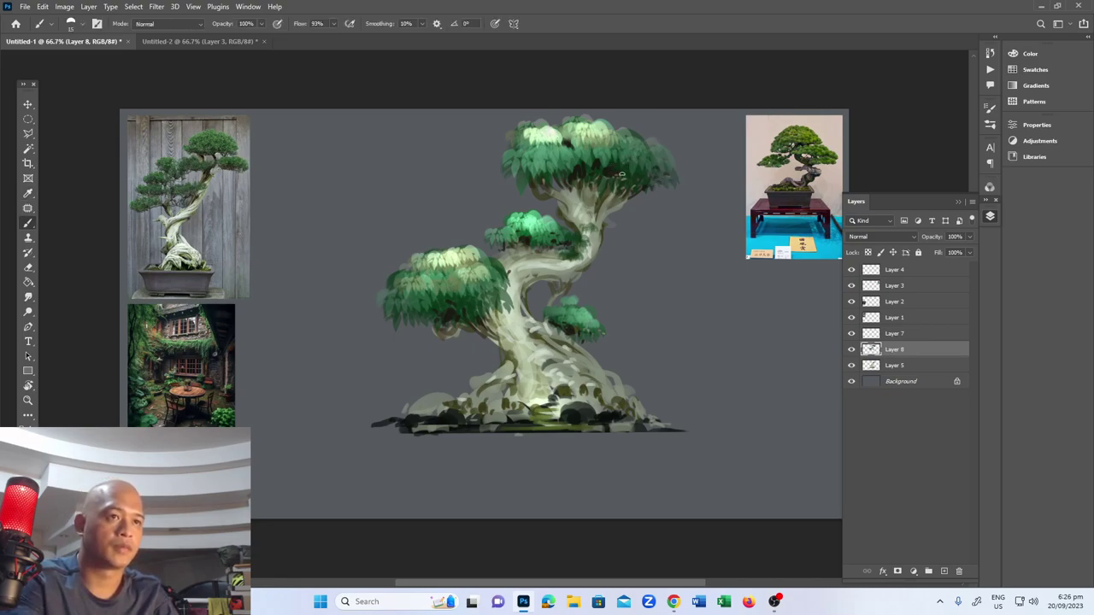
key("alt")
key("b")
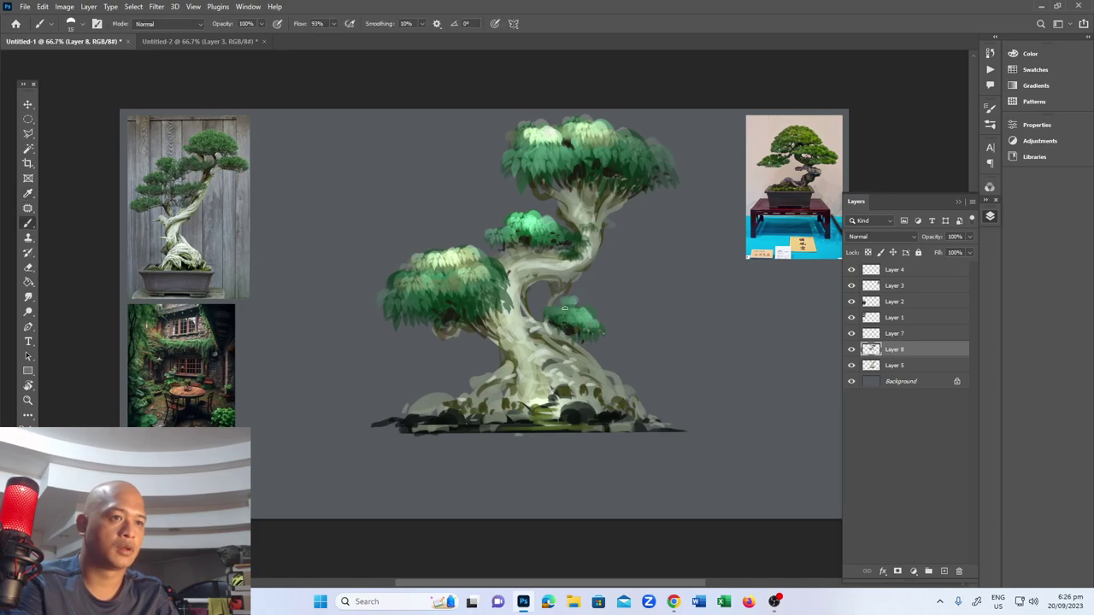
left_click(464, 256, "alt")
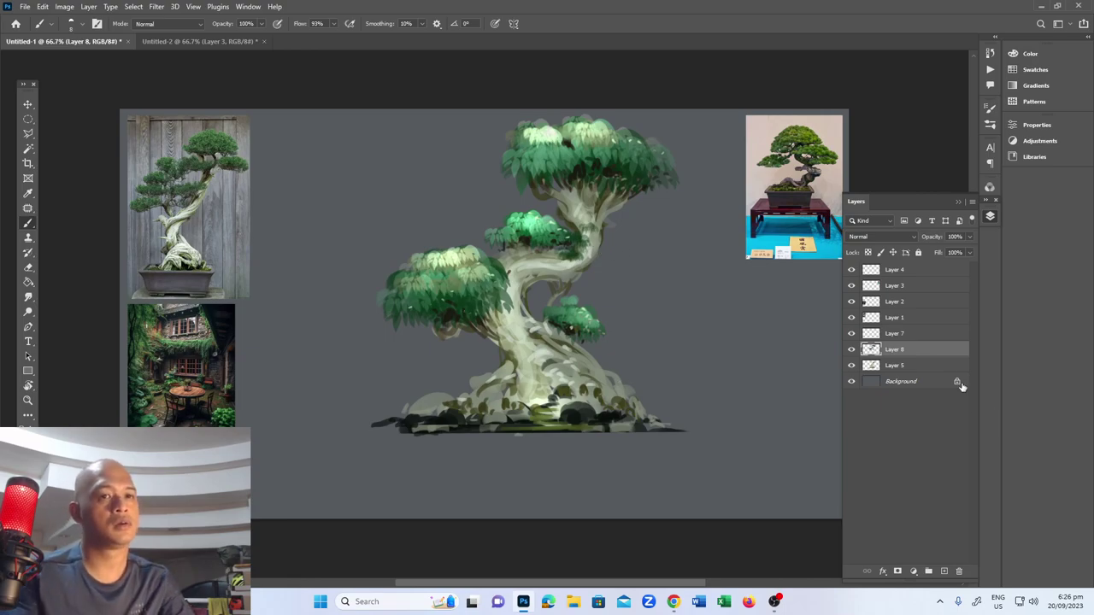
Sample a brown tone and add a new layer placed directly above Layer 7
key("i")
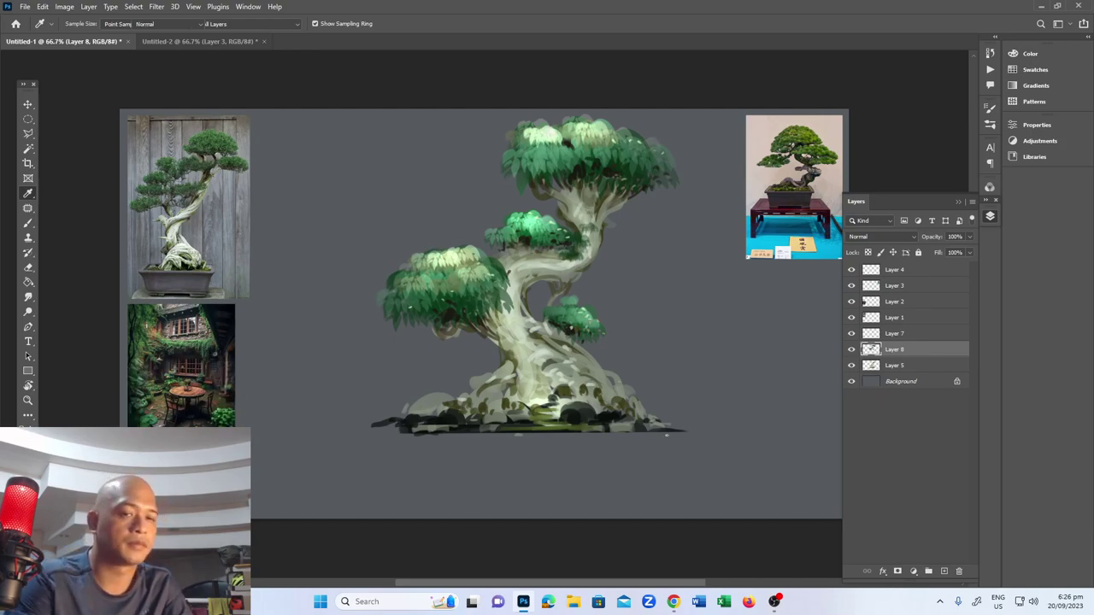
key("b")
left_click(944, 571)
mouse_move(911, 353)
left_mouse_down()
mouse_move(918, 323)
mouse_move(912, 334)
left_mouse_up()
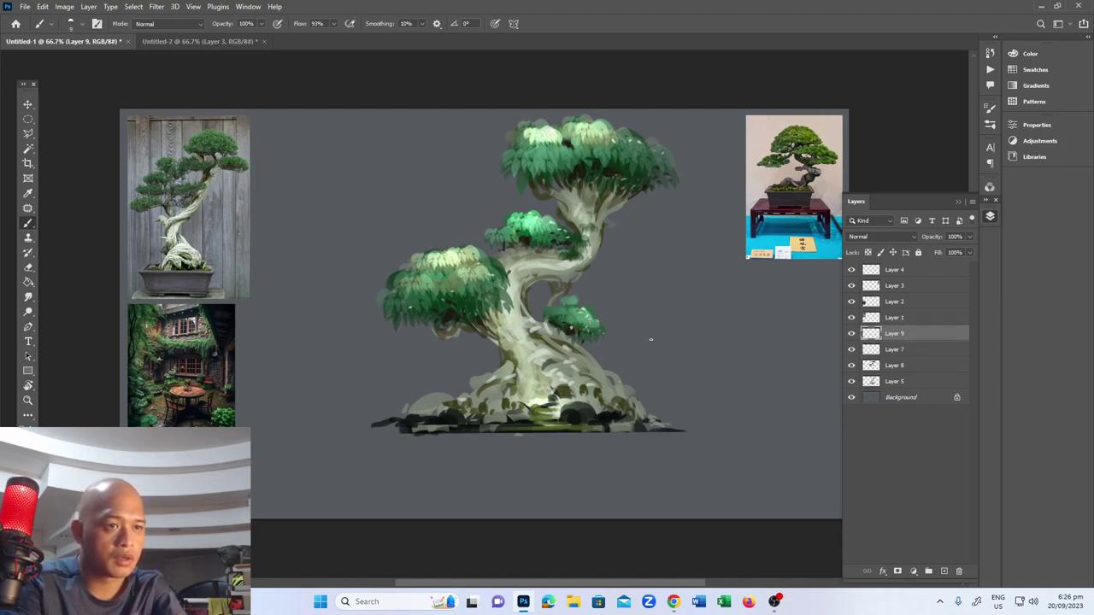
Paint two thin reddish-brown posts with angled braces at each end of the rocky base
left_click(655, 422, "shift")
key("ctrl+z")
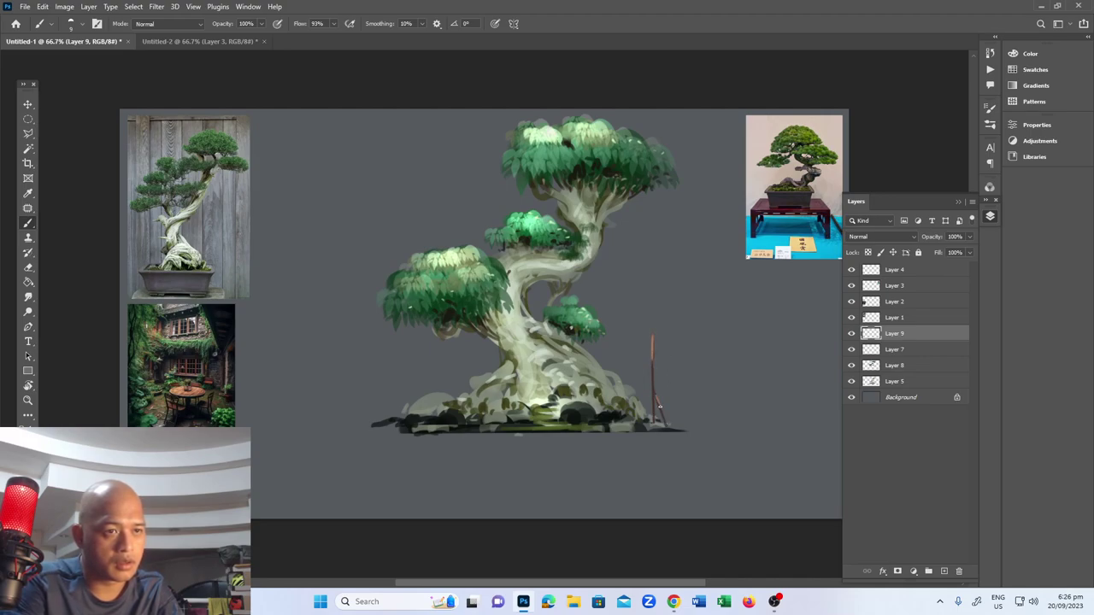
left_click_drag(676, 427, 681, 327)
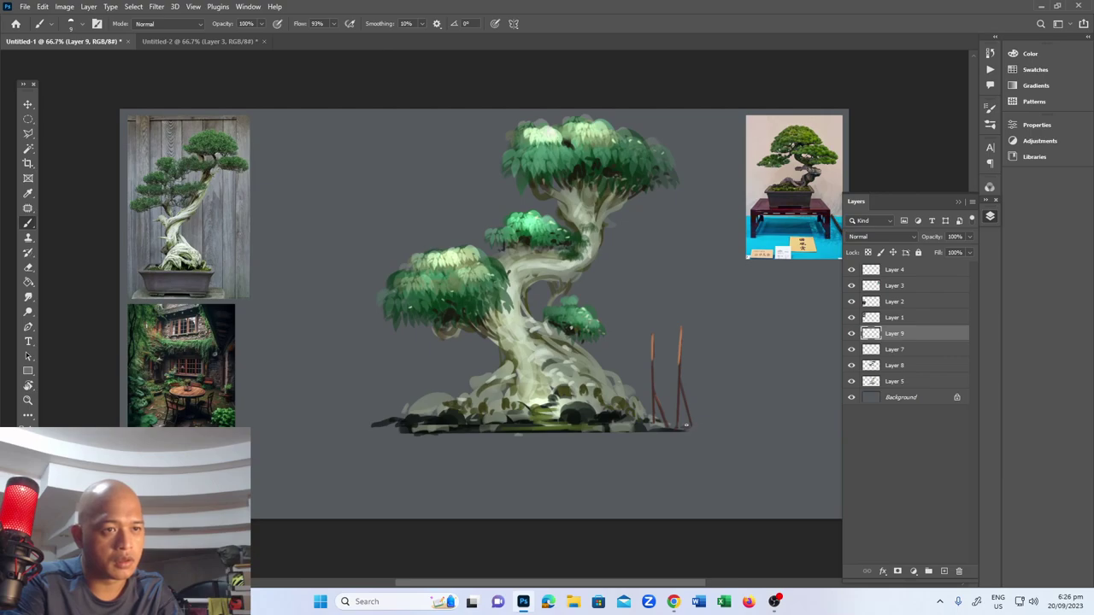
left_click_drag(367, 320, 389, 425)
left_click_drag(380, 385, 383, 402)
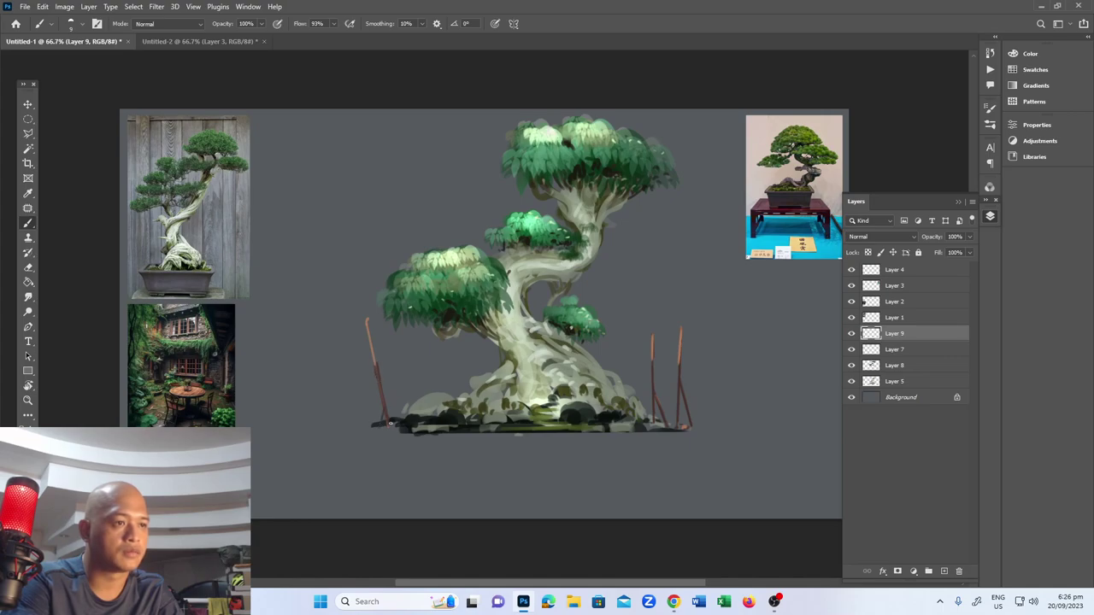
mouse_move(347, 329)
left_mouse_down()
mouse_move(368, 422)
mouse_move(361, 393)
left_mouse_up()
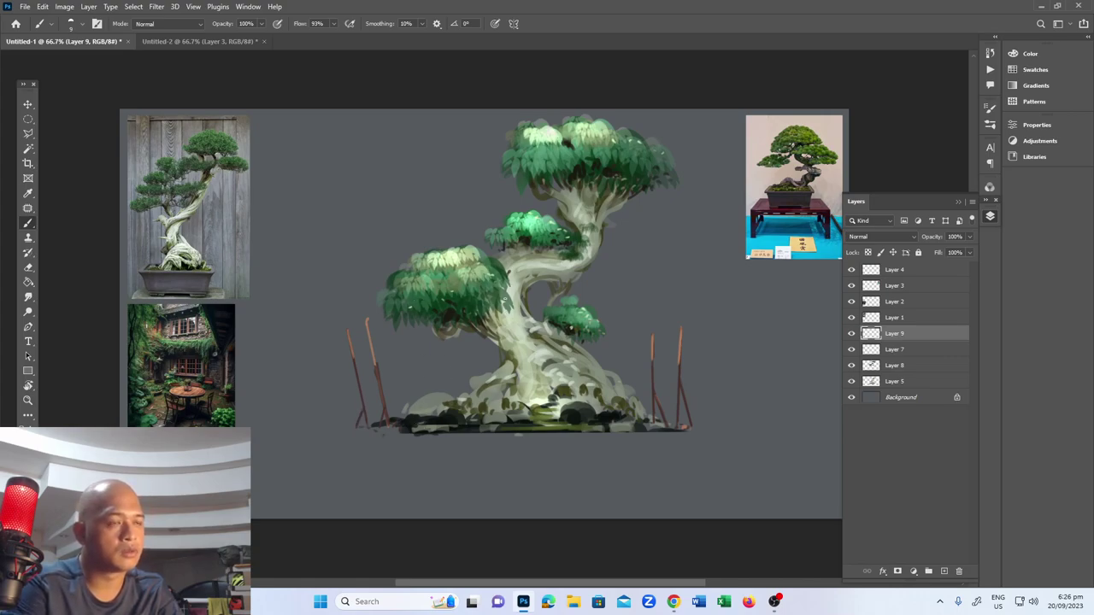
Sample a dark tone from the garden reference and add a new layer above the posts layer
key("i")
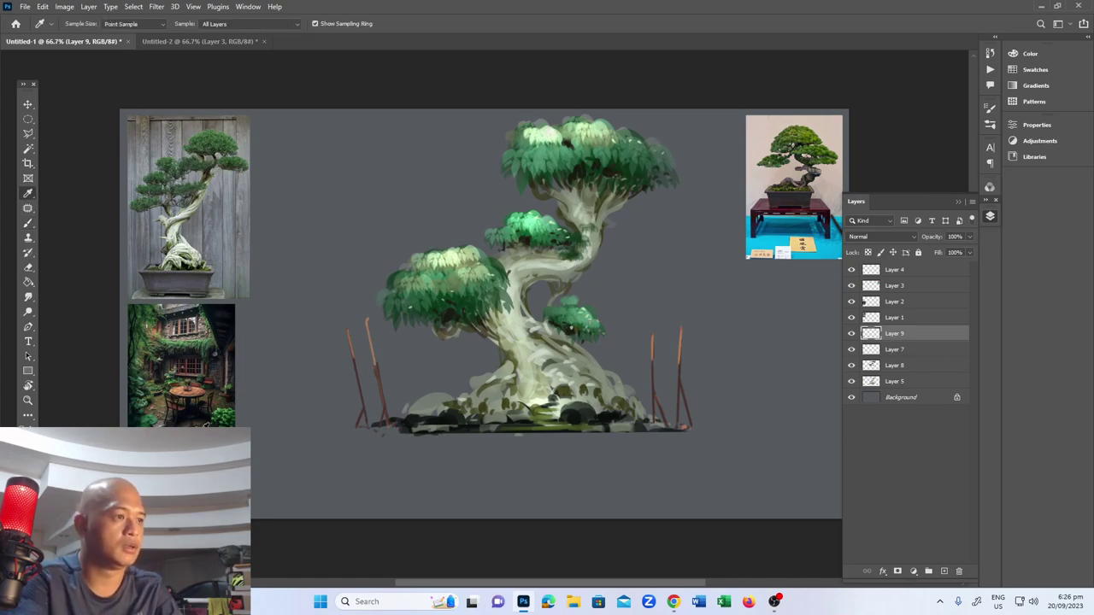
left_click(232, 369)
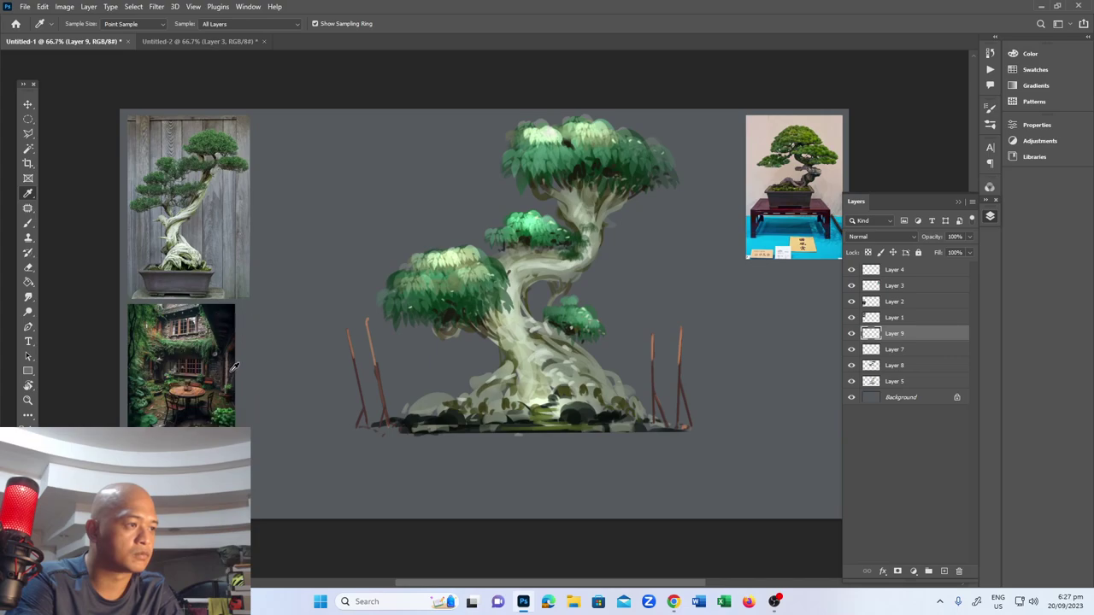
key("b")
left_click(944, 571)
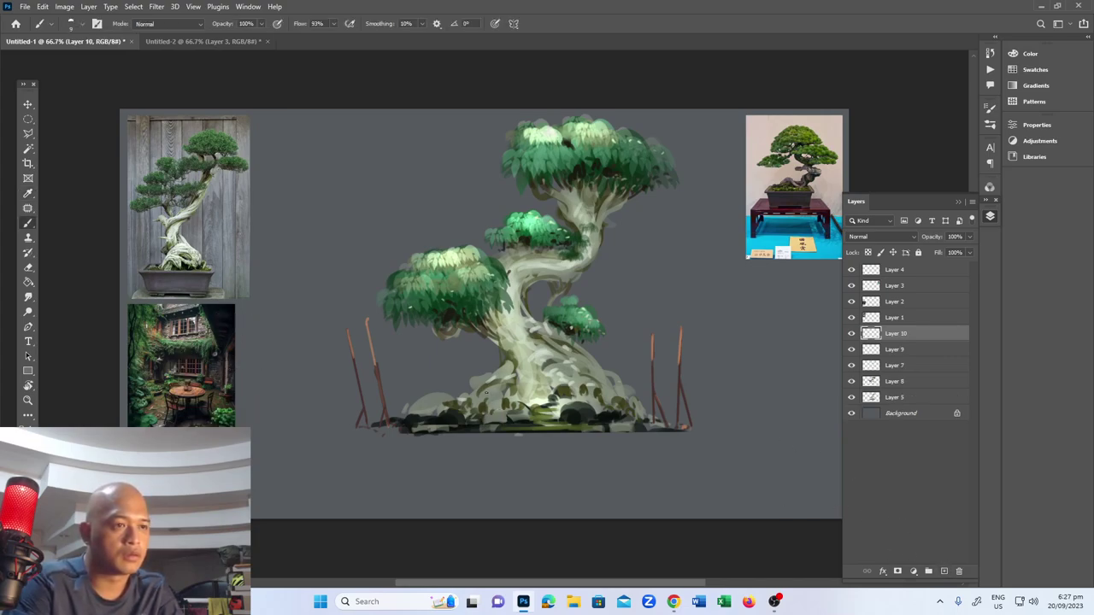
Enlarge the brush to 25 px and block in a dark doorway opening at the trunk's left foot
key("bracketright")
key("bracketright")
key("bracketright")
mouse_move(495, 388)
left_mouse_down()
mouse_move(504, 407)
mouse_move(498, 389)
mouse_move(487, 398)
left_mouse_up()
key("ctrl+z")
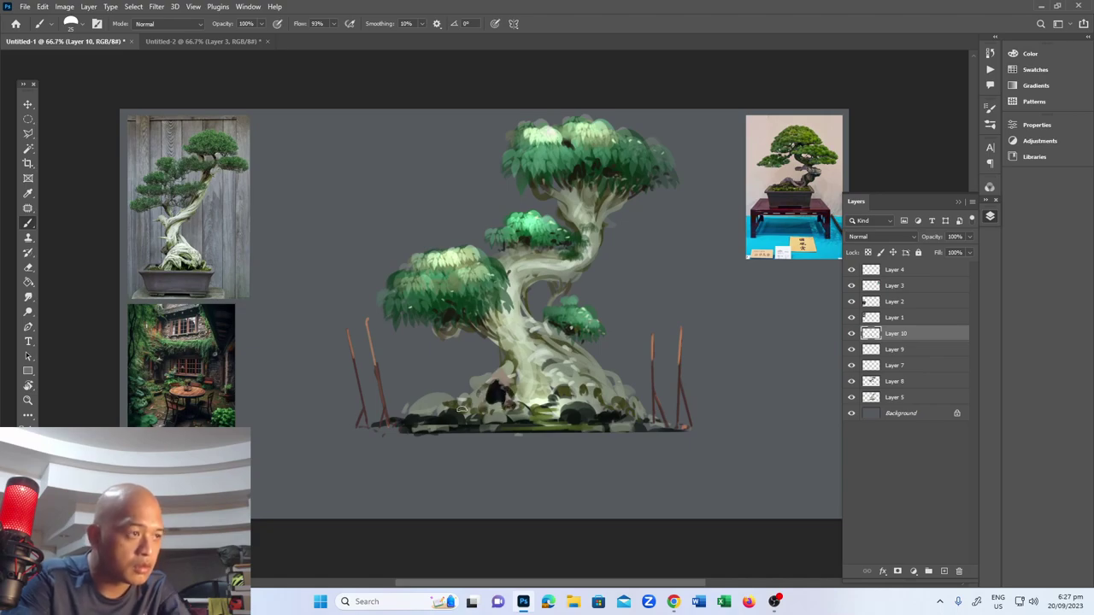
Shrink the brush, then shape the doorway with reddish-brown sides, a dark interior and a lintel across its top
key("i")
key("b")
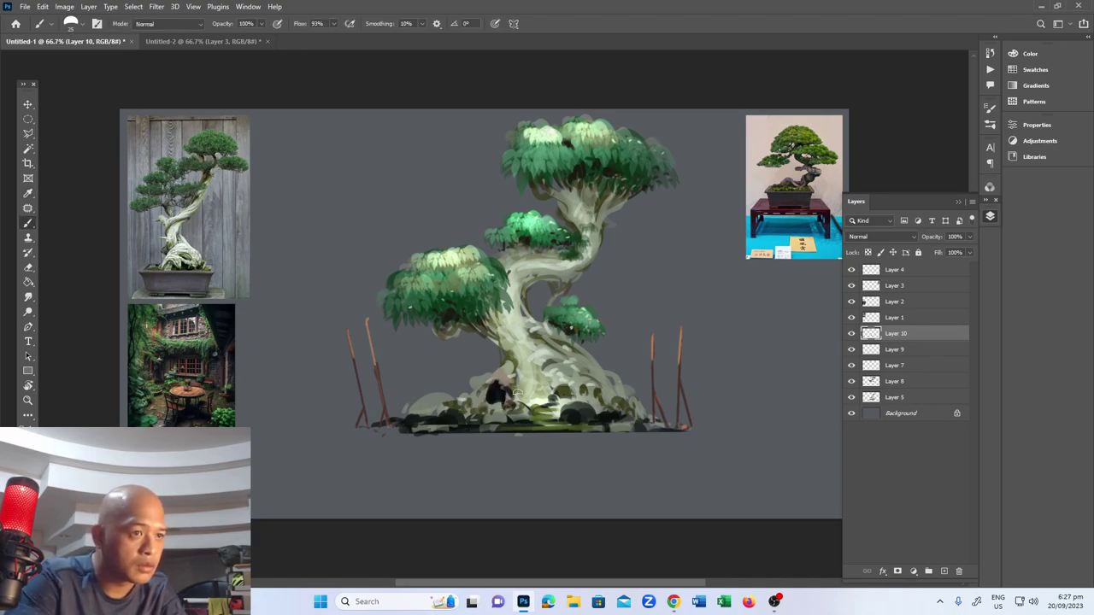
key("bracketleft")
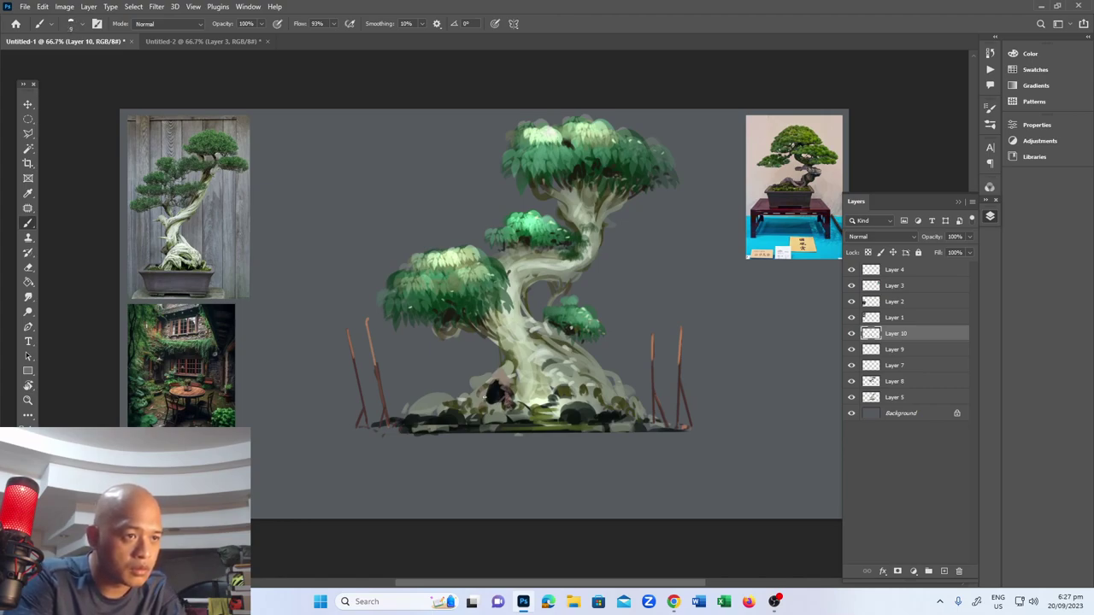
scroll(500, 395, "up", 1)
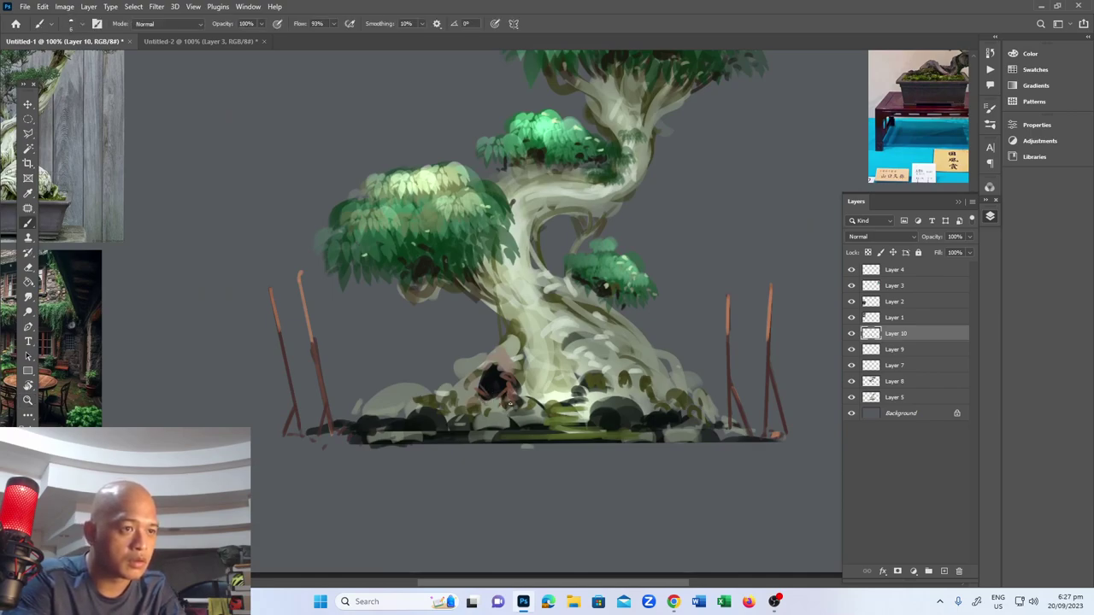
left_click(496, 385, "alt")
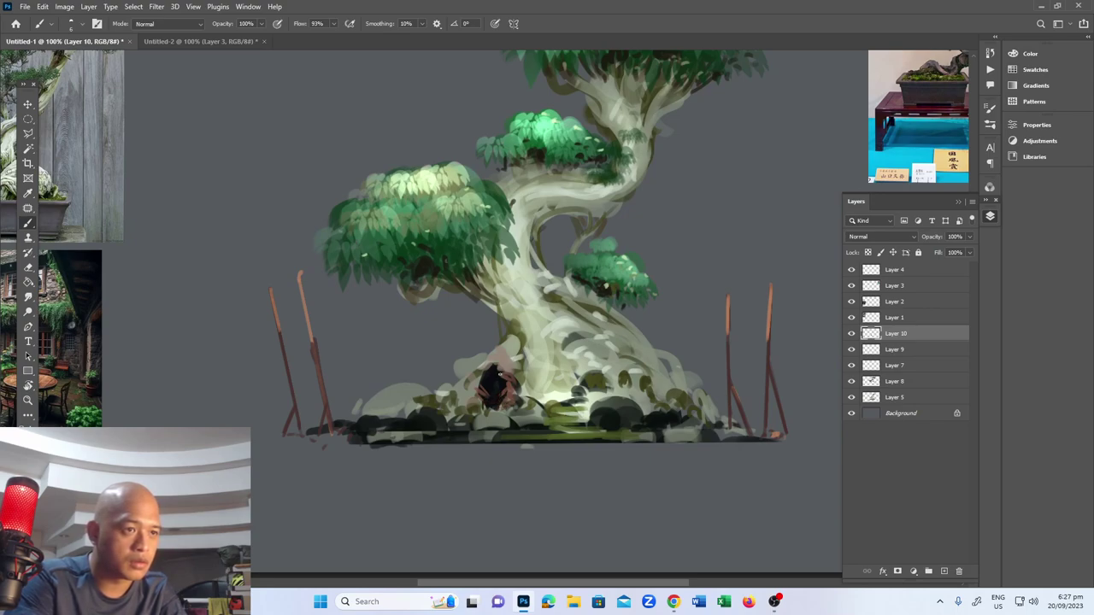
left_click_drag(480, 366, 517, 366)
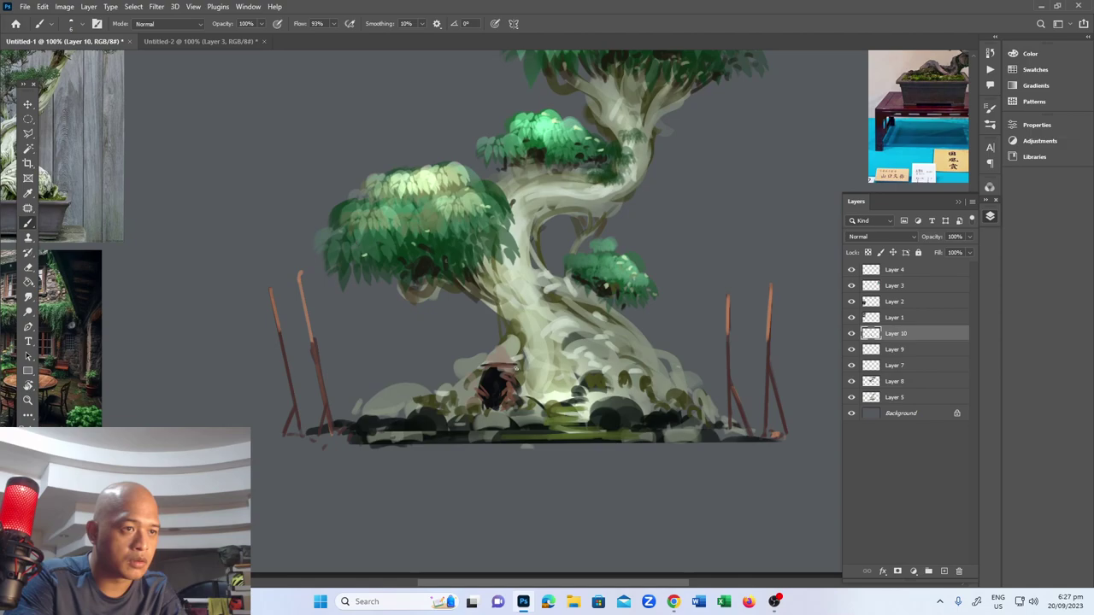
Sample a tone from the garden reference and refine the doorway's dark interior and frame
key("alt")
left_click_drag(207, 352, 295, 341)
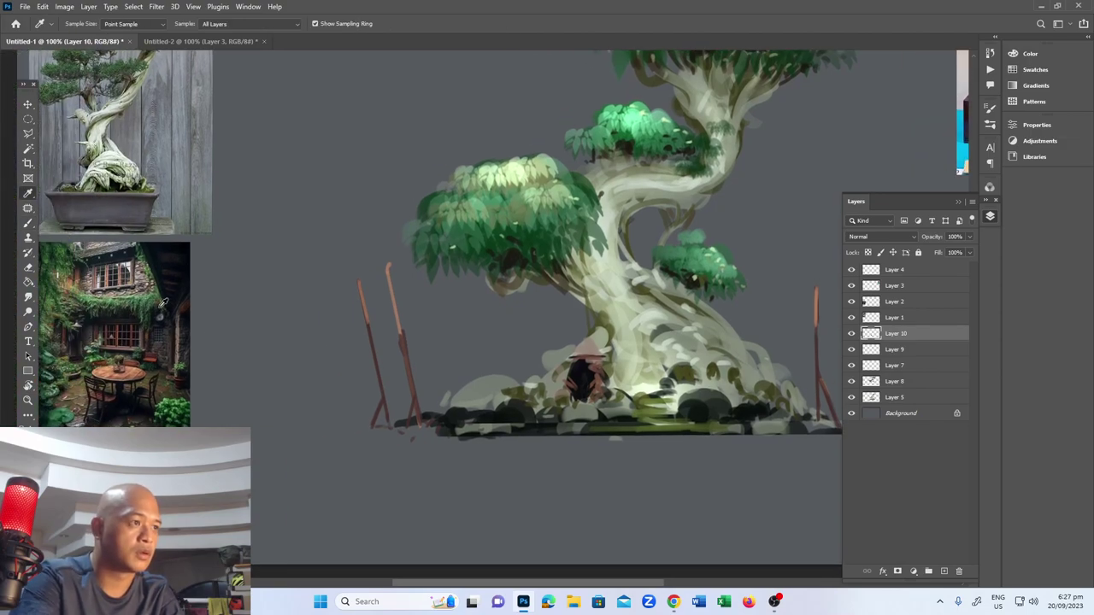
key("b")
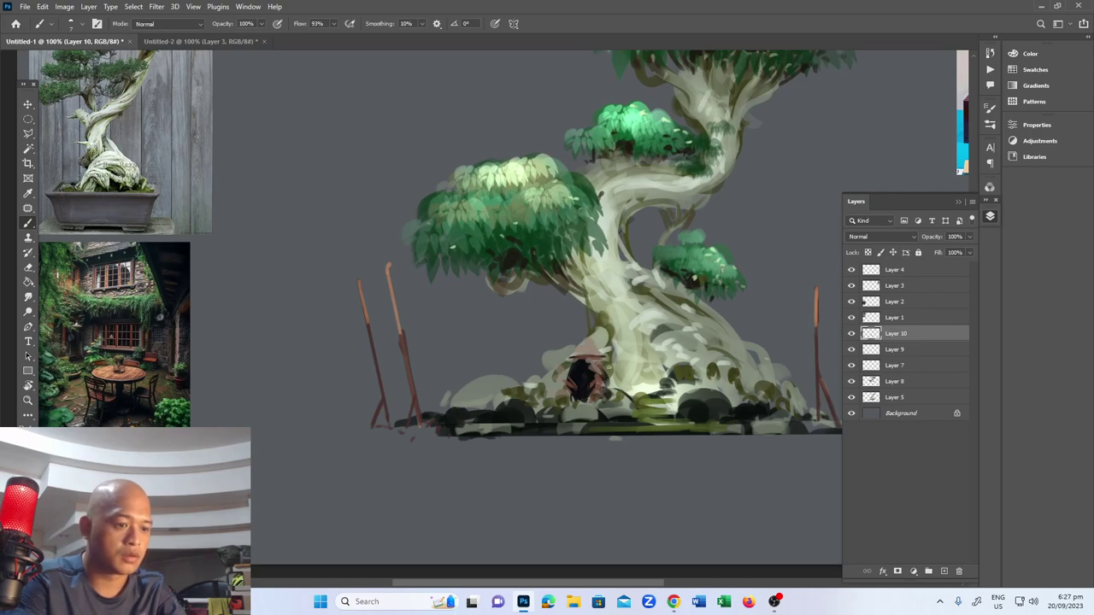
key("r")
key("b")
Sample a pale trunk tone and paint thin upright and slanted poles on both sides of the doorway
left_click(663, 348, "alt")
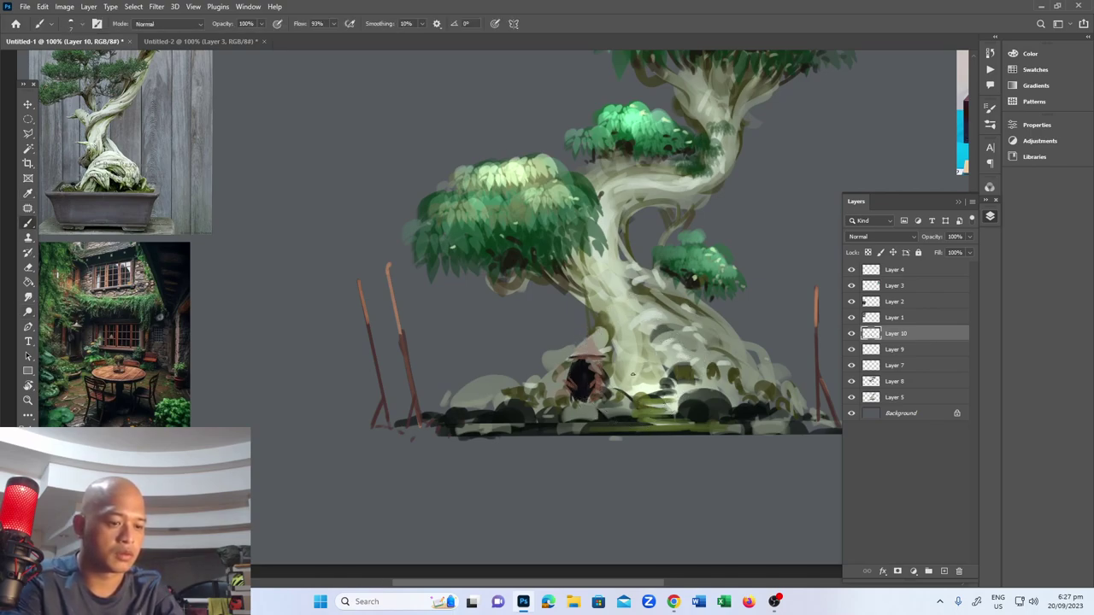
left_click_drag(601, 359, 602, 405)
left_click_drag(569, 358, 570, 407)
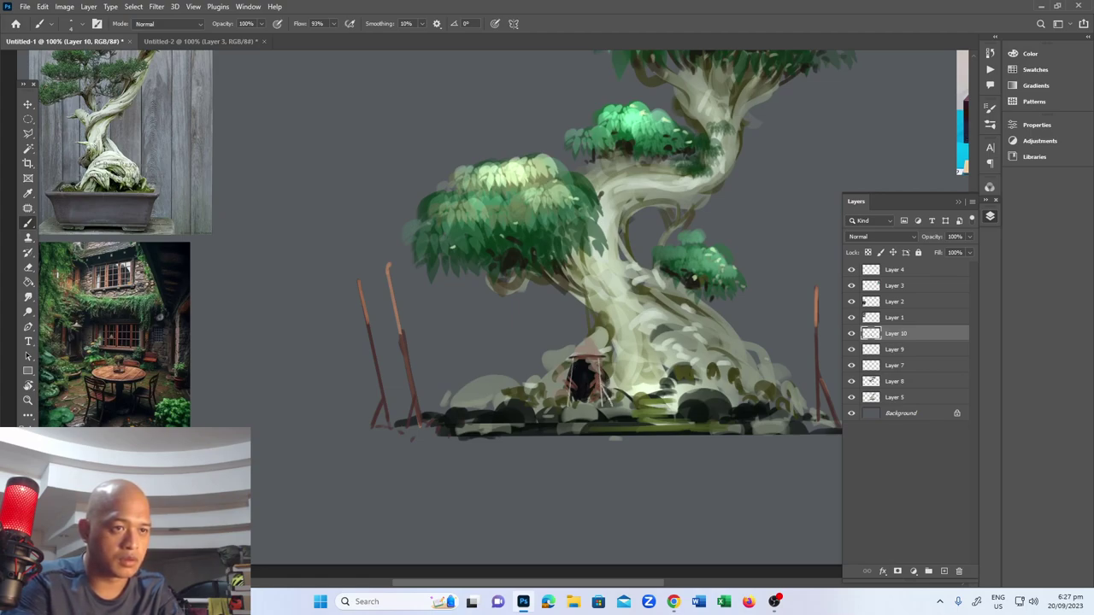
left_click_drag(603, 367, 624, 415)
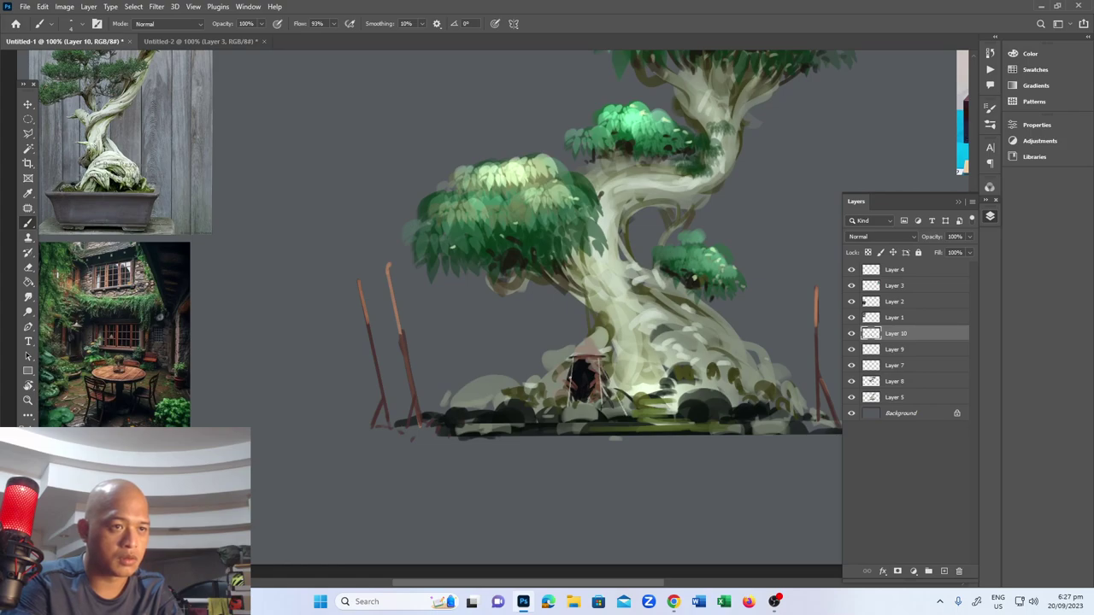
Sample an orange-brown tone and paint a path leading from the doorway down across the rocky base
key("i")
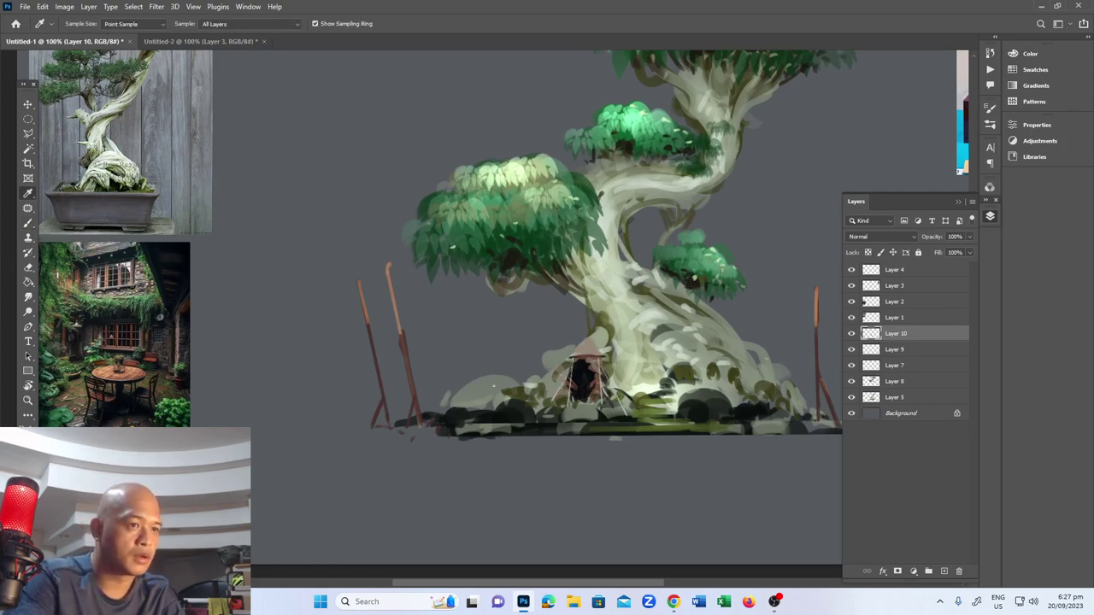
key("b")
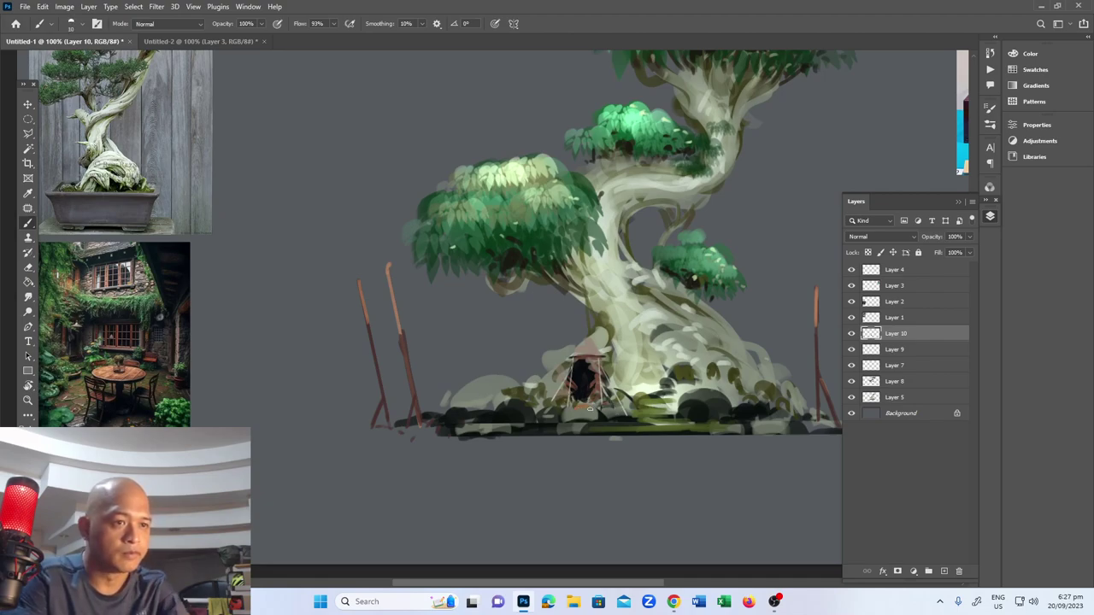
mouse_move(595, 418)
left_mouse_down()
mouse_move(579, 408)
mouse_move(588, 401)
mouse_move(570, 418)
mouse_move(595, 414)
mouse_move(600, 432)
left_mouse_up()
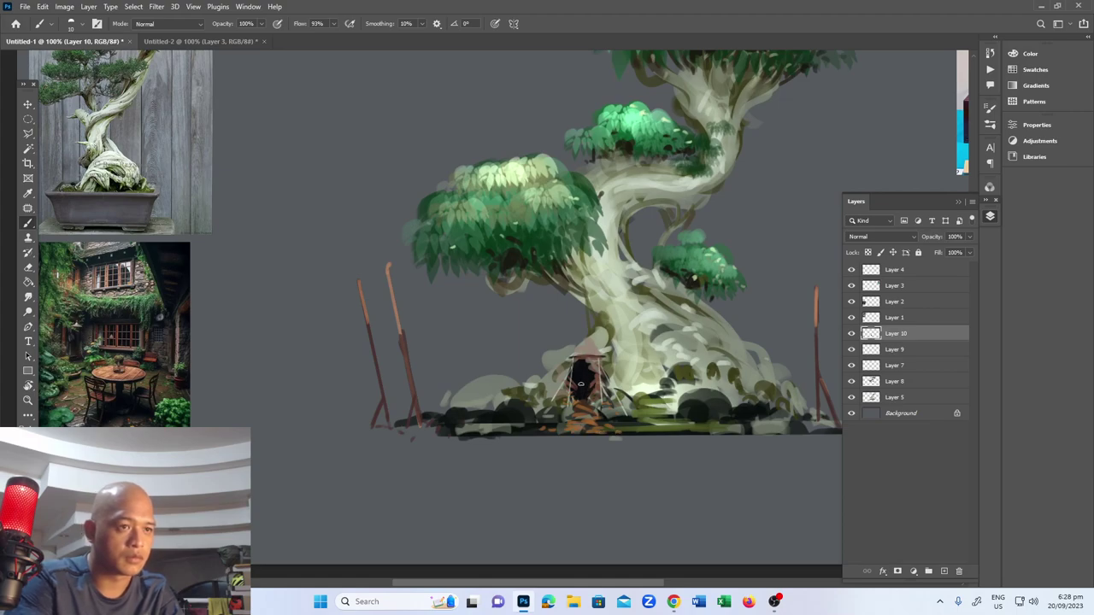
Paint a brown beam and thin uprights above the doorway, then rework its surrounding frame with a tone from the garden reference
left_click_drag(576, 356, 604, 356)
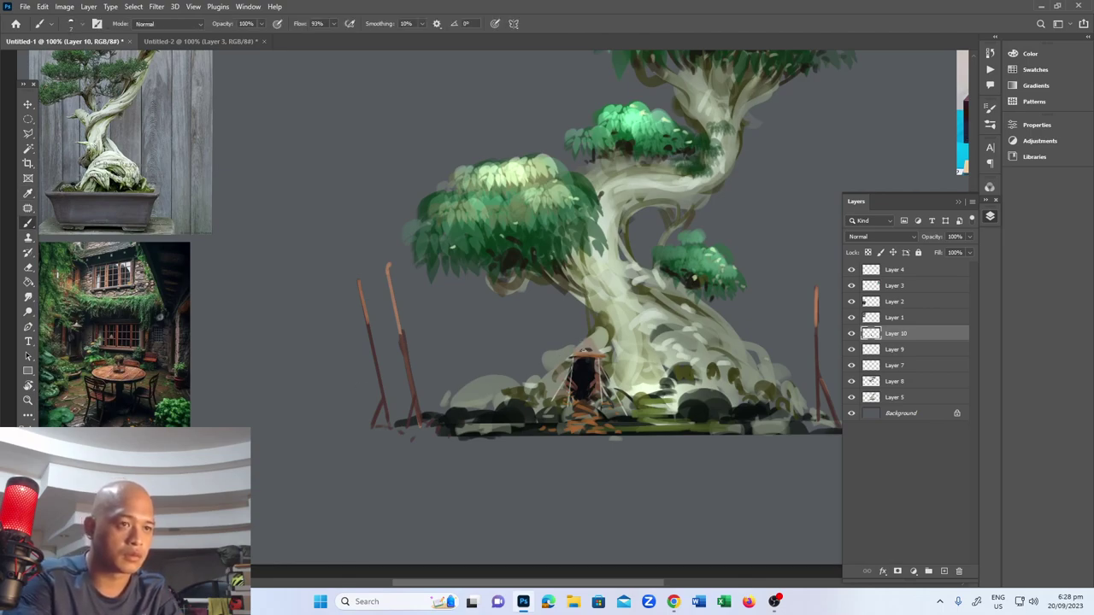
mouse_move(568, 357)
left_mouse_down()
mouse_move(565, 330)
mouse_move(571, 354)
mouse_move(603, 326)
left_mouse_up()
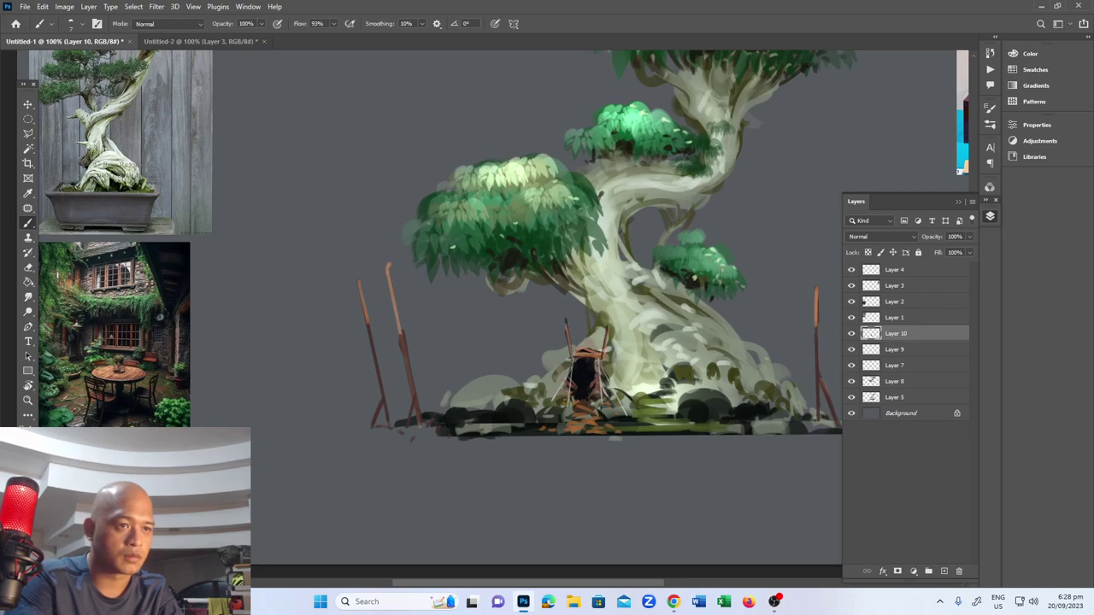
key("i")
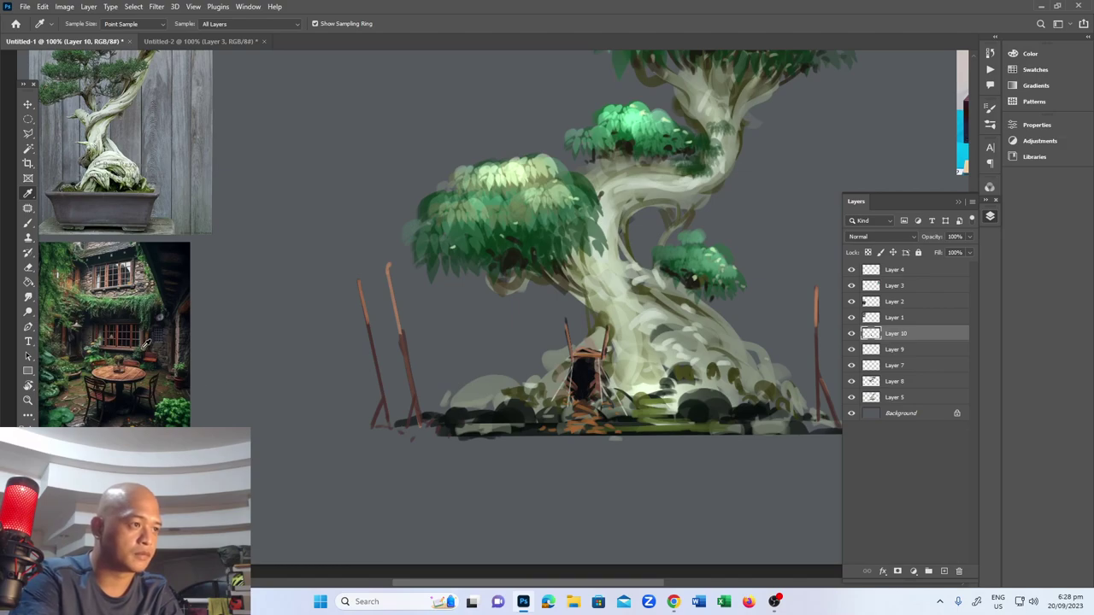
key("b")
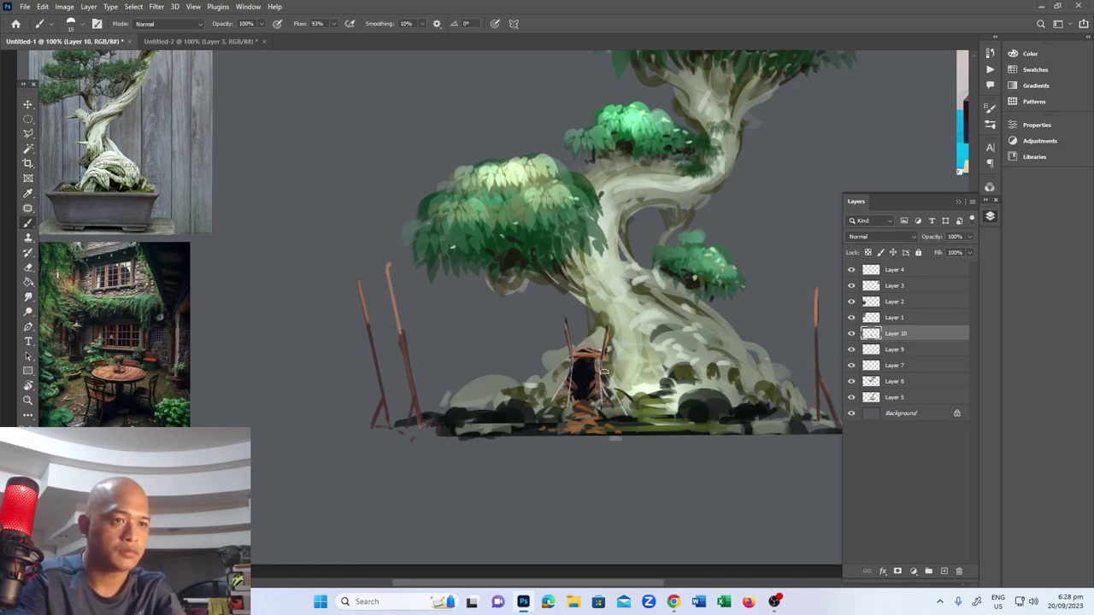
mouse_move(602, 346)
left_mouse_down()
mouse_move(545, 394)
mouse_move(561, 383)
mouse_move(557, 401)
mouse_move(538, 400)
mouse_move(564, 355)
left_mouse_up()
mouse_move(610, 390)
left_mouse_down()
mouse_move(600, 403)
mouse_move(633, 405)
left_mouse_up()
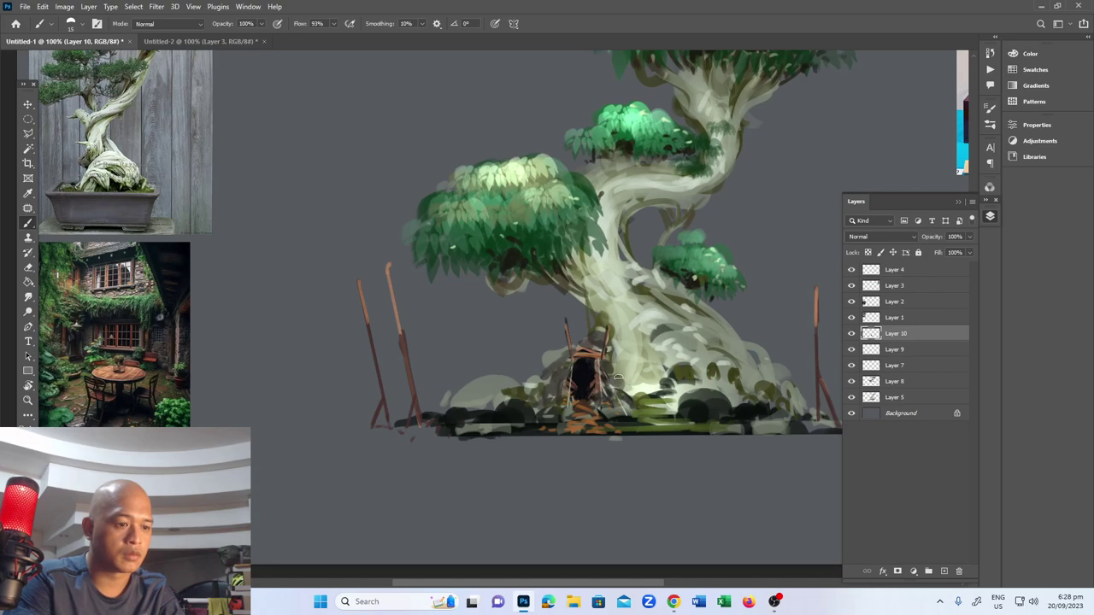
Sample a pale trunk tone, shrink the brush and paint thin slanted sticks on both sides of the doorway
left_click(621, 372, "alt")
key("bracketleft")
key("bracketleft")
key("bracketleft")
mouse_move(623, 374)
left_mouse_down()
mouse_move(560, 388)
mouse_move(554, 371)
mouse_move(549, 398)
left_mouse_up()
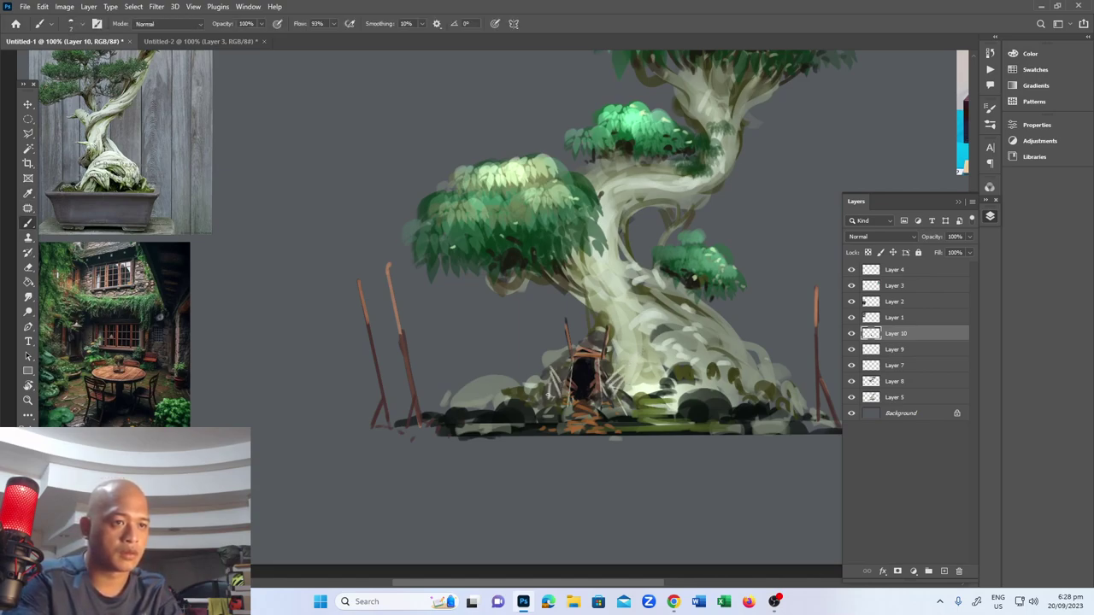
Dodge the highlights of the doorway, its pale sticks and the orange path
key("o")
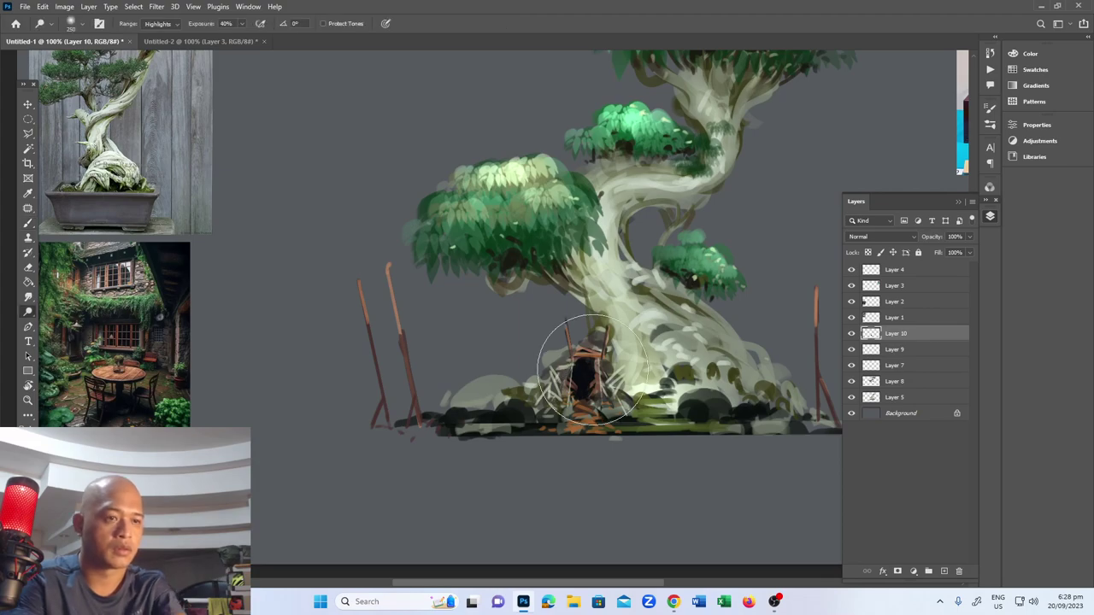
mouse_move(591, 398)
left_mouse_down()
mouse_move(618, 406)
mouse_move(588, 386)
mouse_move(571, 442)
left_mouse_up()
key("z")
left_click(608, 444, "alt")
left_click(619, 443)
key("b")
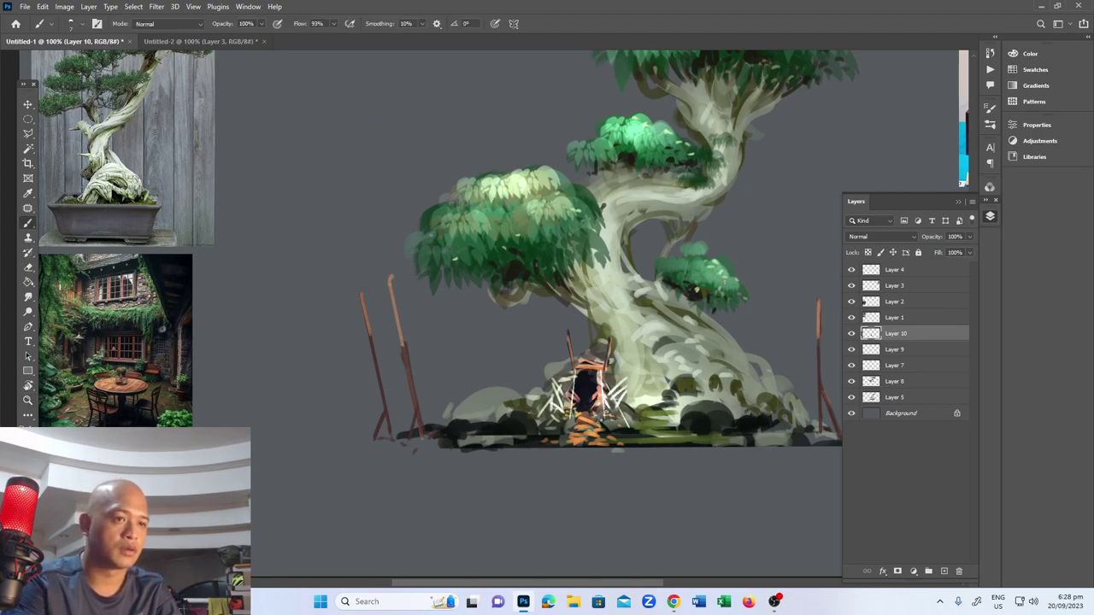
Extend the orange path with scattered stone strokes past the lower edge of the rocky base, and undo the last dodge stroke
key("z")
left_click(612, 439, "alt")
left_click(588, 448)
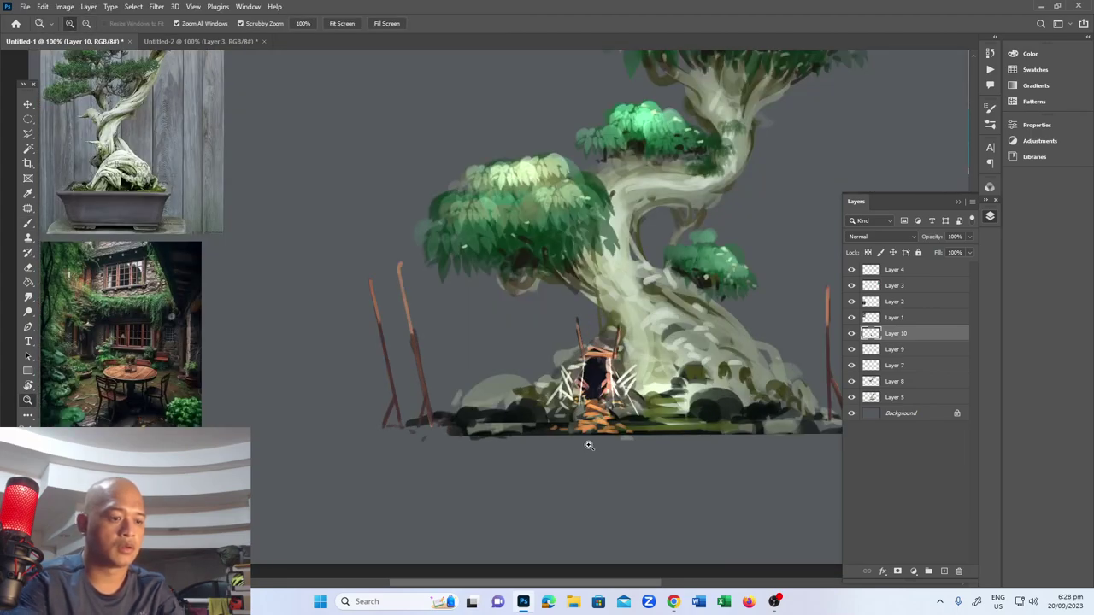
key("b")
mouse_move(580, 434)
left_mouse_down()
mouse_move(596, 447)
mouse_move(625, 452)
mouse_move(636, 441)
mouse_move(558, 449)
mouse_move(651, 445)
mouse_move(541, 449)
mouse_move(603, 429)
mouse_move(584, 440)
mouse_move(602, 453)
mouse_move(606, 394)
mouse_move(584, 403)
mouse_move(590, 427)
mouse_move(605, 432)
mouse_move(613, 393)
mouse_move(604, 441)
left_mouse_up()
key("o")
key("ctrl+z")
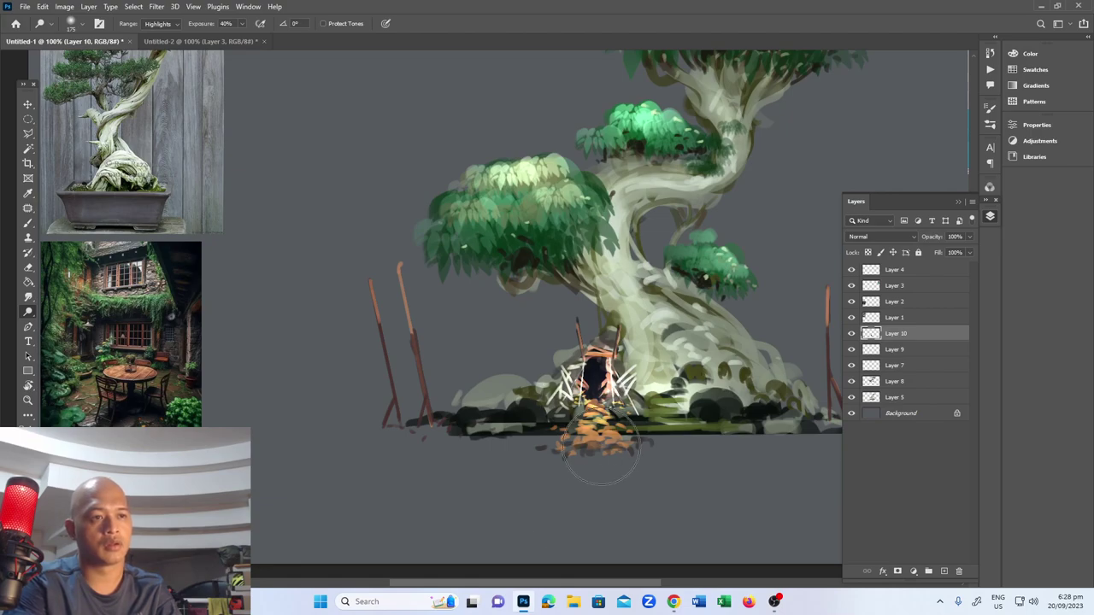
Select Layer 5, check its content by toggling its visibility, and smudge the lower edge of the dark base
key("z")
left_click(589, 425)
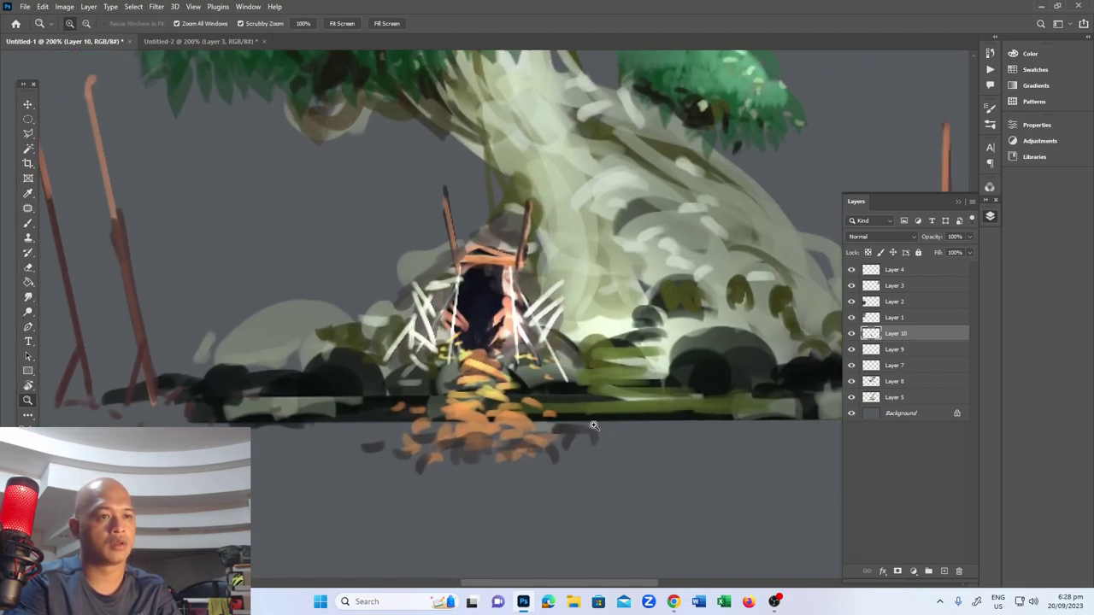
left_click(623, 427, "alt")
left_click(612, 430, "alt")
left_click(610, 428)
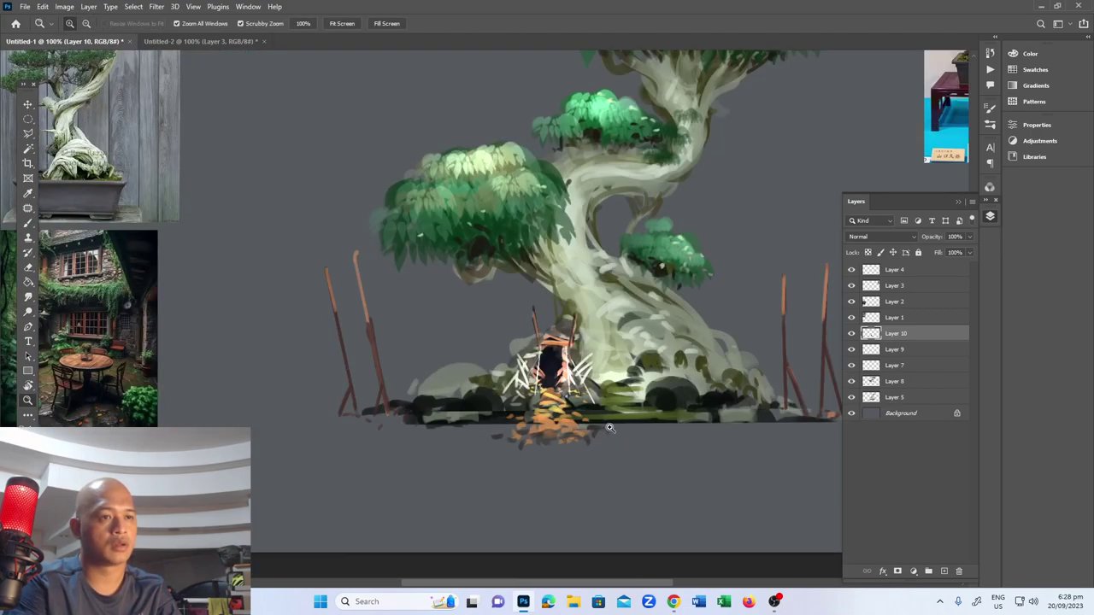
mouse_move(615, 367)
left_mouse_down()
mouse_move(542, 357)
mouse_move(593, 363)
left_mouse_up()
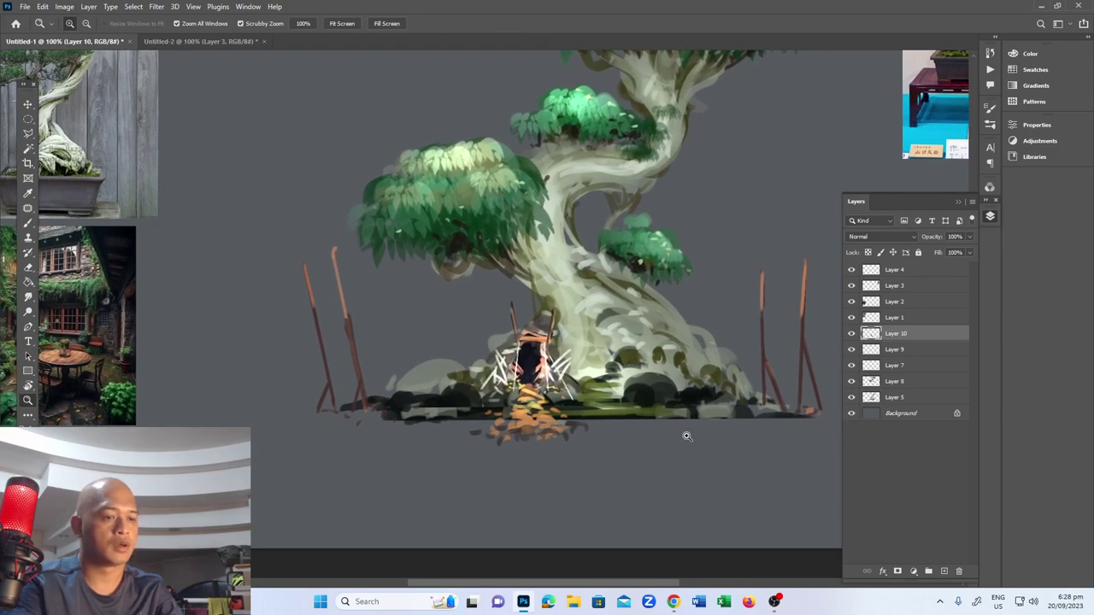
left_click(917, 397)
left_click(852, 397)
left_click(852, 399)
mouse_move(629, 451)
left_mouse_down()
mouse_move(701, 421)
mouse_move(717, 435)
mouse_move(672, 453)
left_mouse_up()
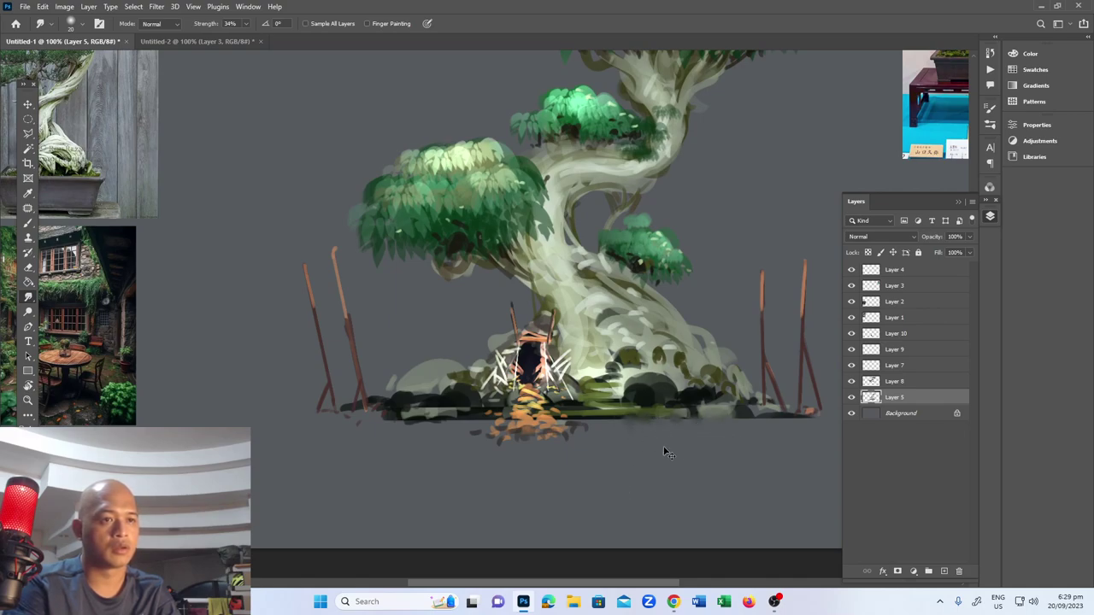
Add a layer above the Background, lasso a long flat strip beneath the tree and paint it dark green sampled from the garden reference
left_click(901, 413)
left_click(944, 571)
key("i")
left_click_drag(116, 317, 180, 341)
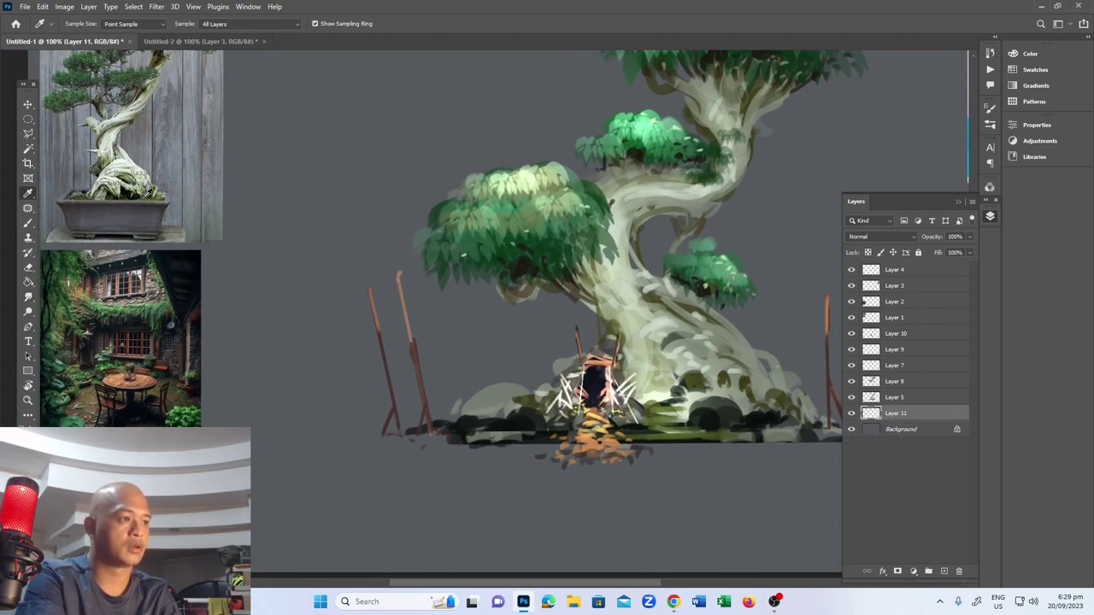
left_click_drag(675, 352, 526, 293)
key("l")
mouse_move(496, 378)
left_mouse_down()
mouse_move(779, 376)
mouse_move(780, 413)
mouse_move(810, 412)
mouse_move(241, 406)
mouse_move(202, 403)
mouse_move(190, 383)
mouse_move(687, 379)
mouse_move(789, 386)
mouse_move(781, 400)
mouse_move(112, 406)
left_mouse_up()
key("b")
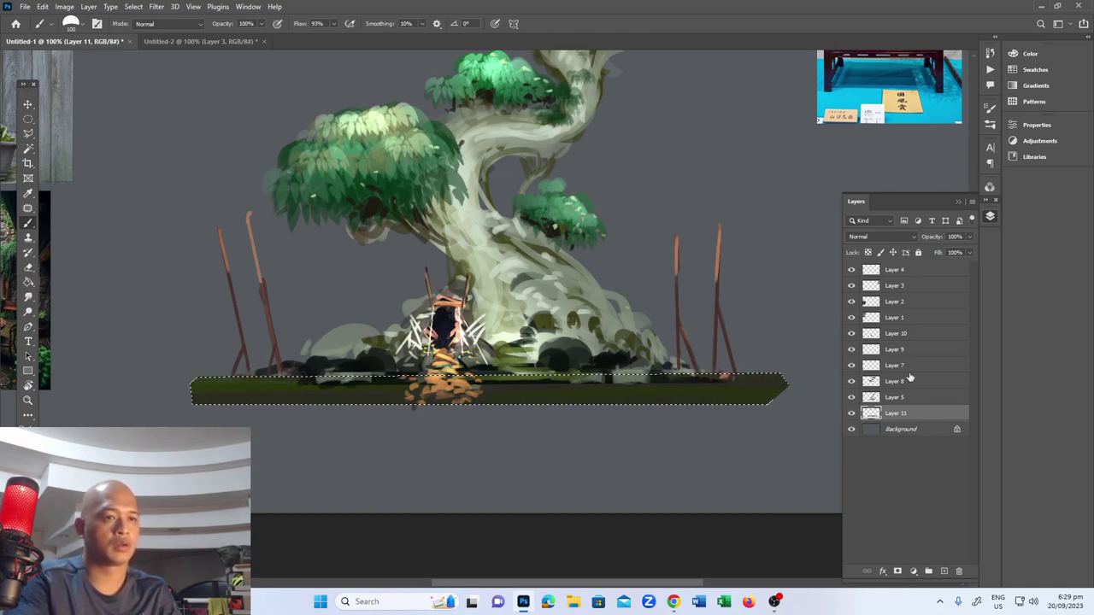
Deselect the green ground strip and smudge its lower edge into the grey background
key("ctrl+d")
key("m")
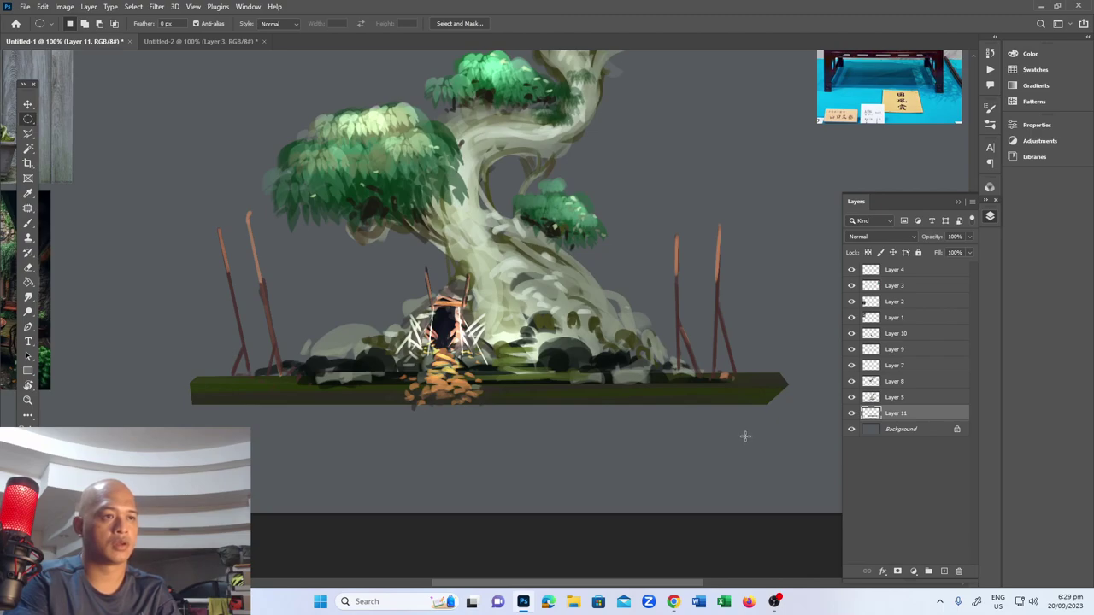
key("r")
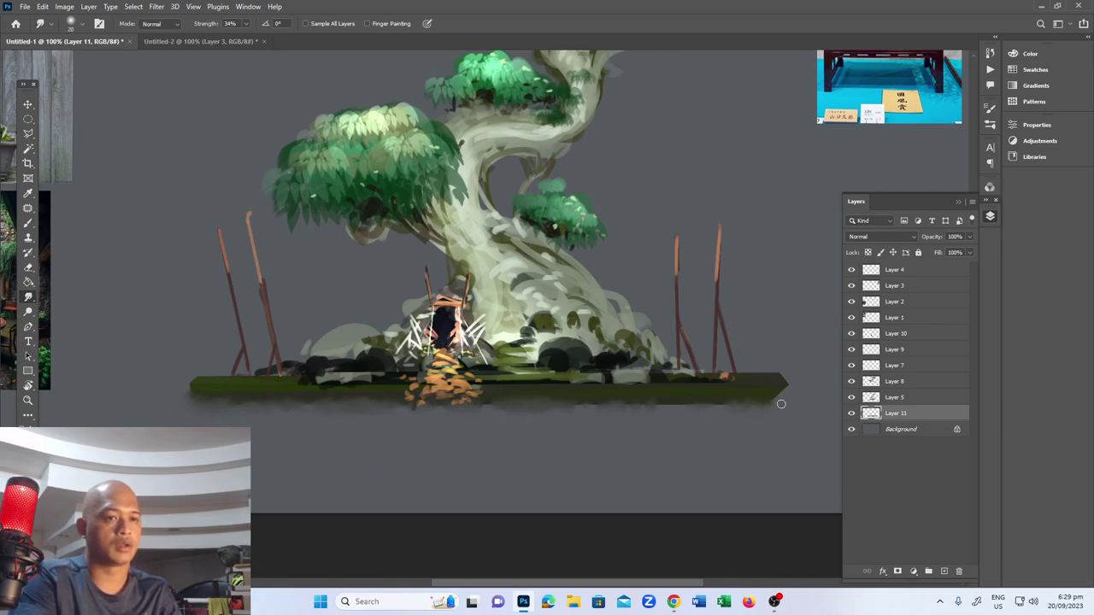
Dodge the highlights at both ends of the green ground strip, undoing unwanted passes
key("o")
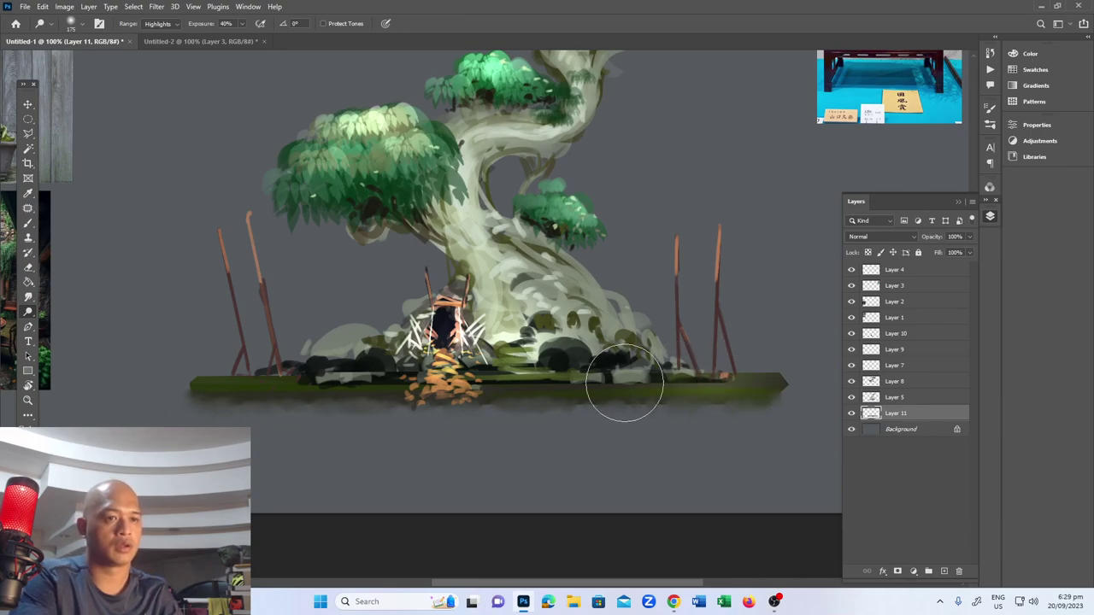
key("ctrl+z")
mouse_move(774, 376)
left_mouse_down()
mouse_move(817, 346)
mouse_move(705, 375)
left_mouse_up()
mouse_move(289, 366)
left_mouse_down()
mouse_move(181, 368)
mouse_move(241, 354)
mouse_move(213, 384)
left_mouse_up()
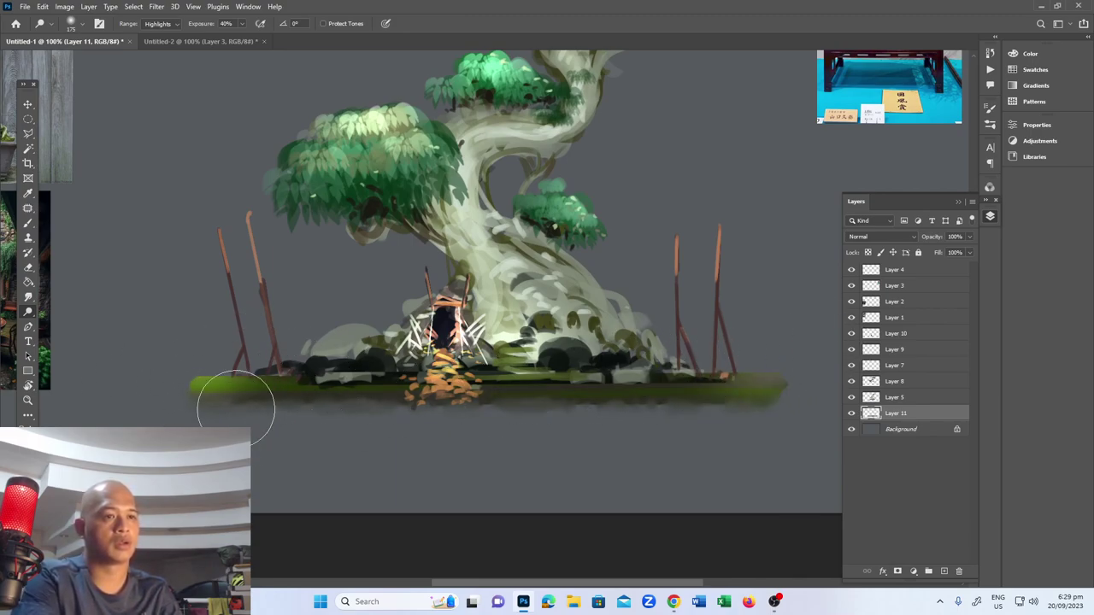
left_click_drag(763, 380, 733, 382)
key("ctrl+z")
Sample dark and light greens from the ground strip and dab small flecks along its lower part
key("i")
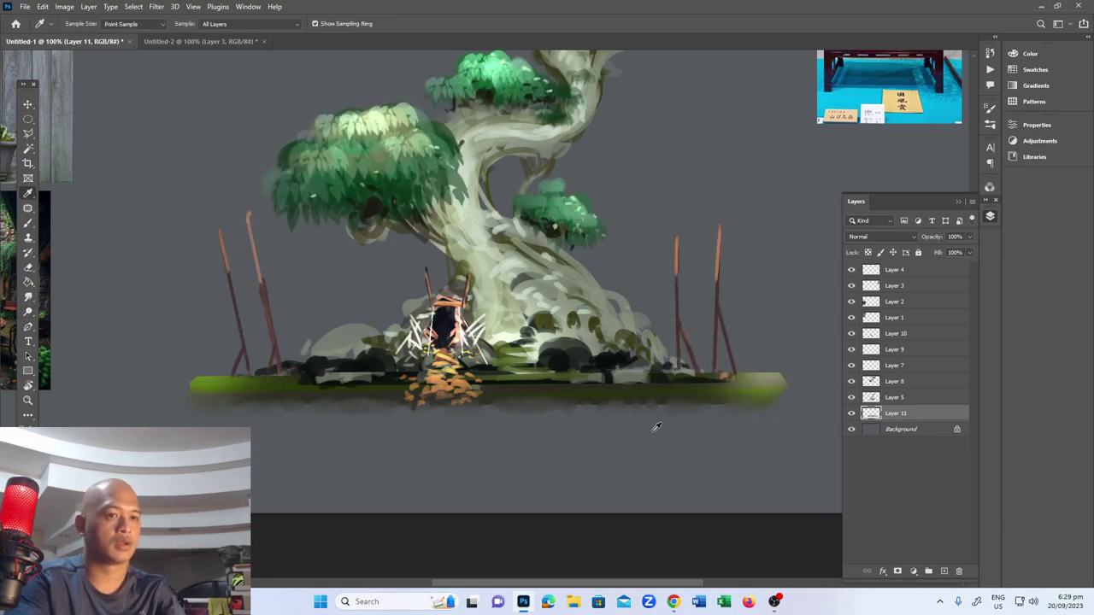
left_click(628, 386)
key("b")
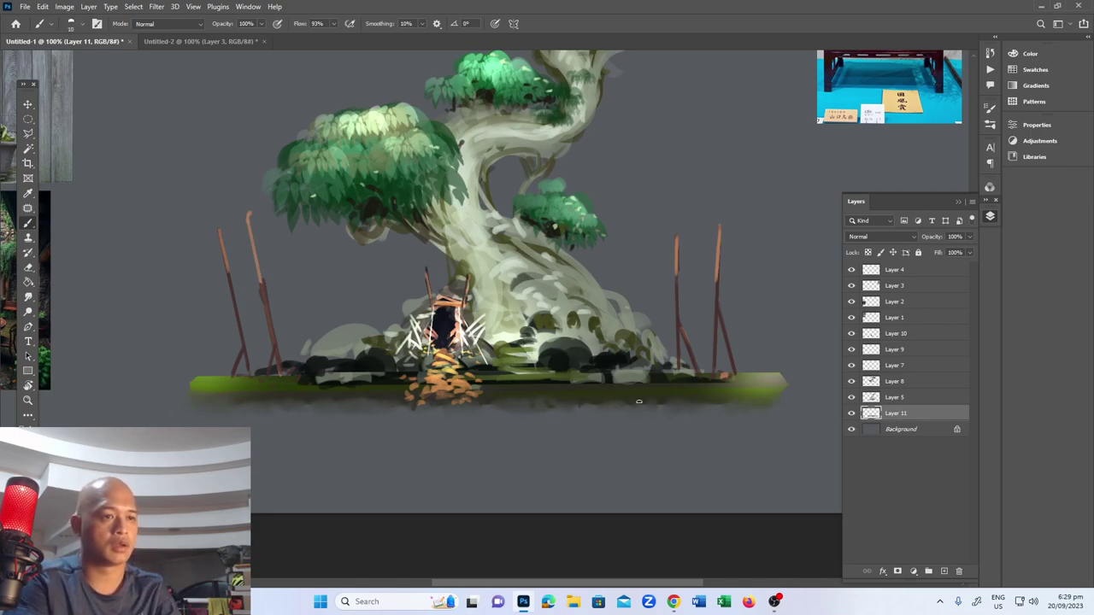
key("i")
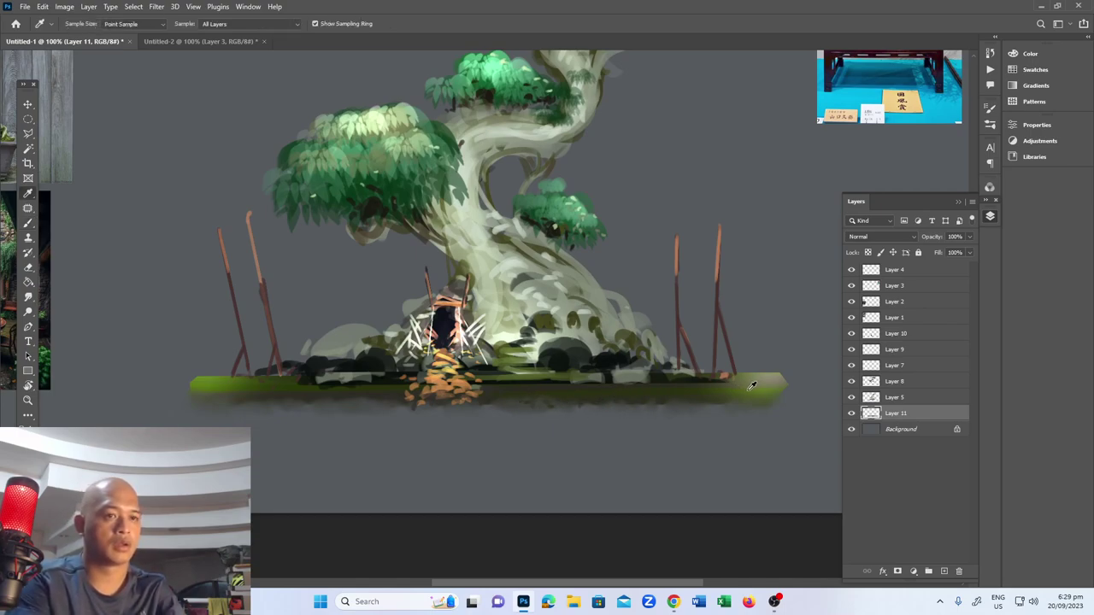
left_click(757, 386)
key("b")
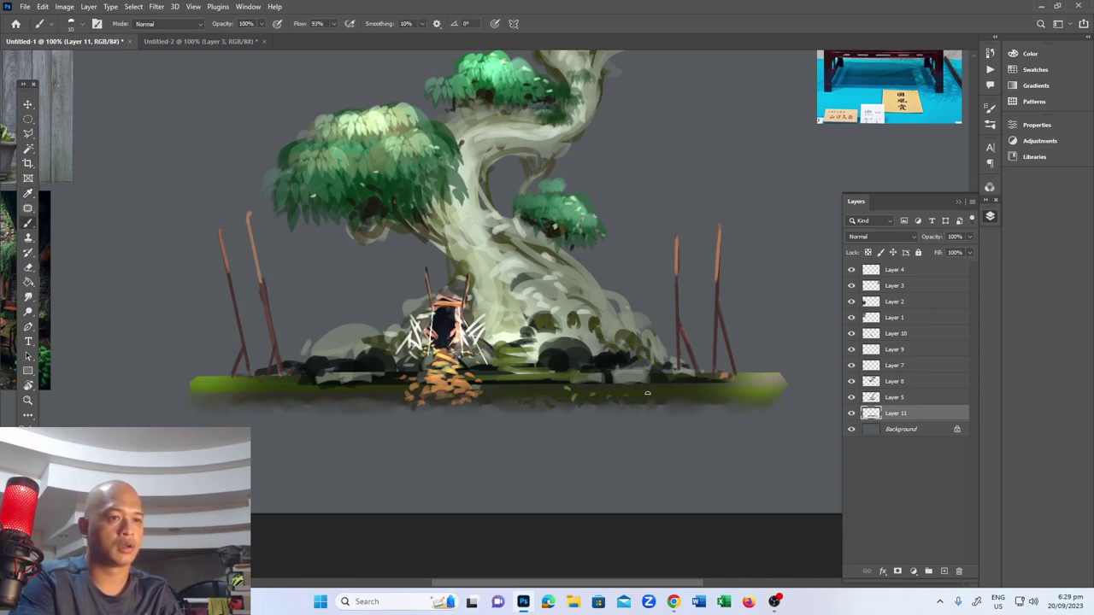
Hide the three reference photo layers, Layer 1, Layer 2 and Layer 3
key("z")
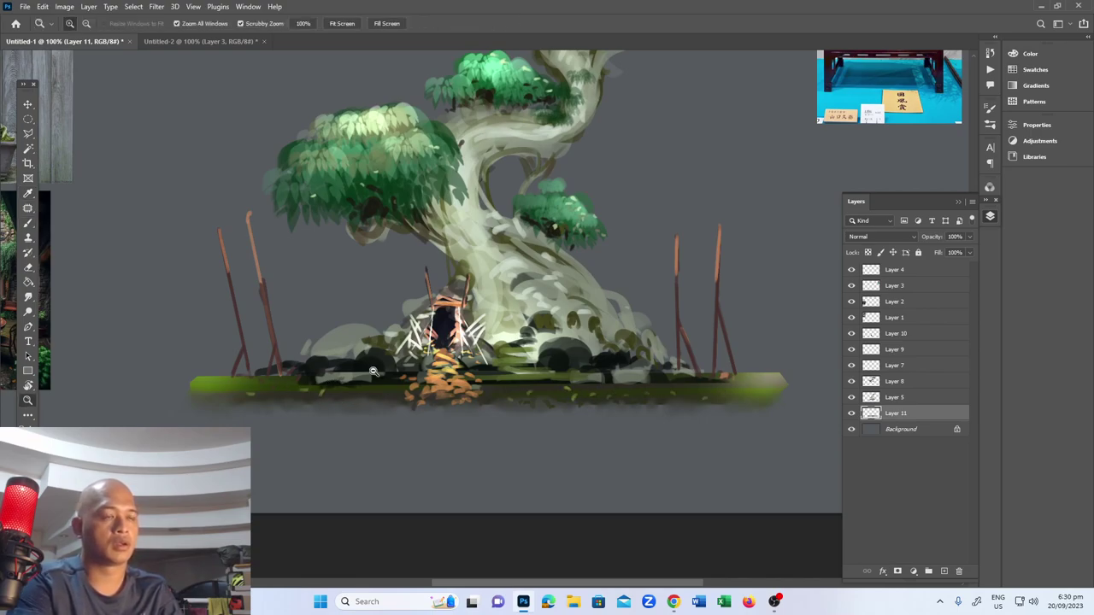
left_click(376, 371, "alt")
left_click_drag(358, 323, 380, 365)
left_click(372, 377)
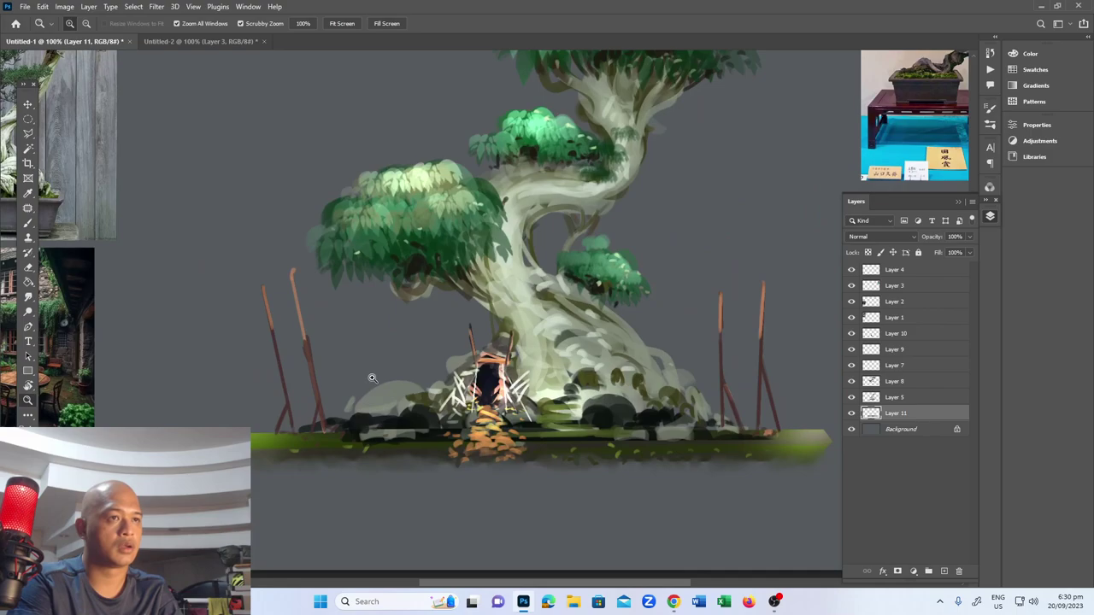
left_click(433, 384, "alt")
scroll(401, 424, "up", 1)
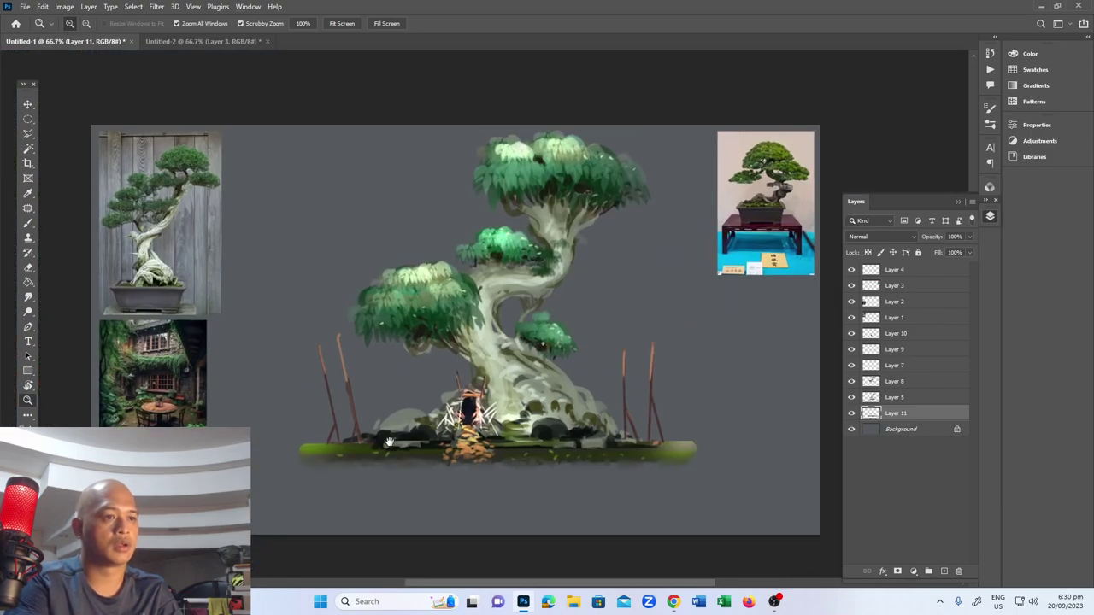
left_click_drag(852, 303, 851, 318)
left_click(851, 285)
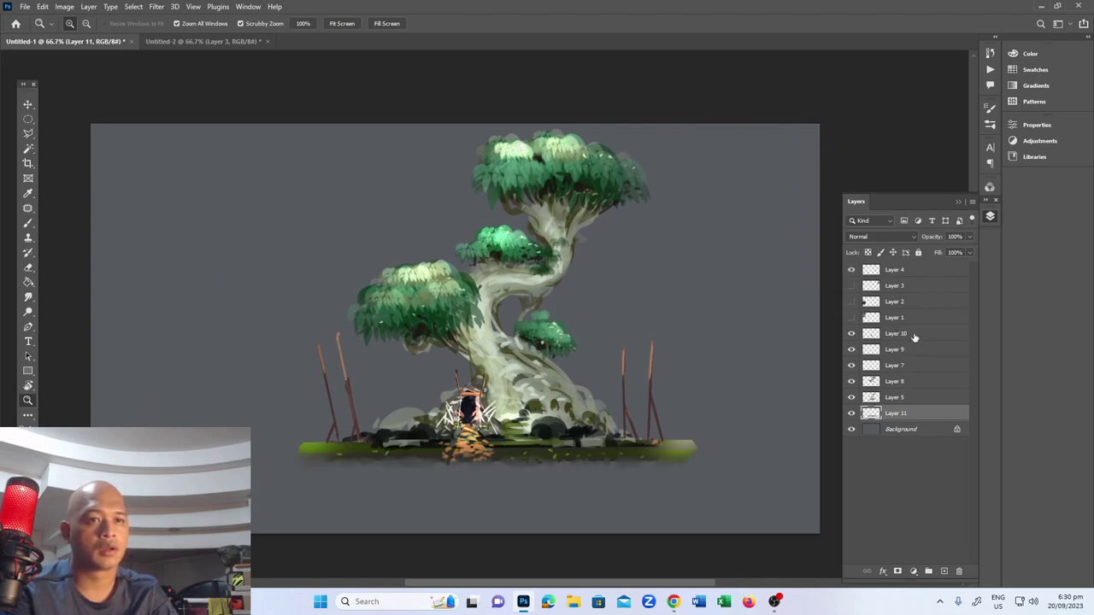
Select Layer 10 through Layer 11, shift the painting slightly left and group these layers
left_click(914, 337)
left_click(920, 413, "shift")
key("v")
mouse_move(575, 403)
left_mouse_down()
mouse_move(551, 422)
mouse_move(557, 413)
left_mouse_up()
left_click(972, 201)
left_click(934, 256)
key("Return")
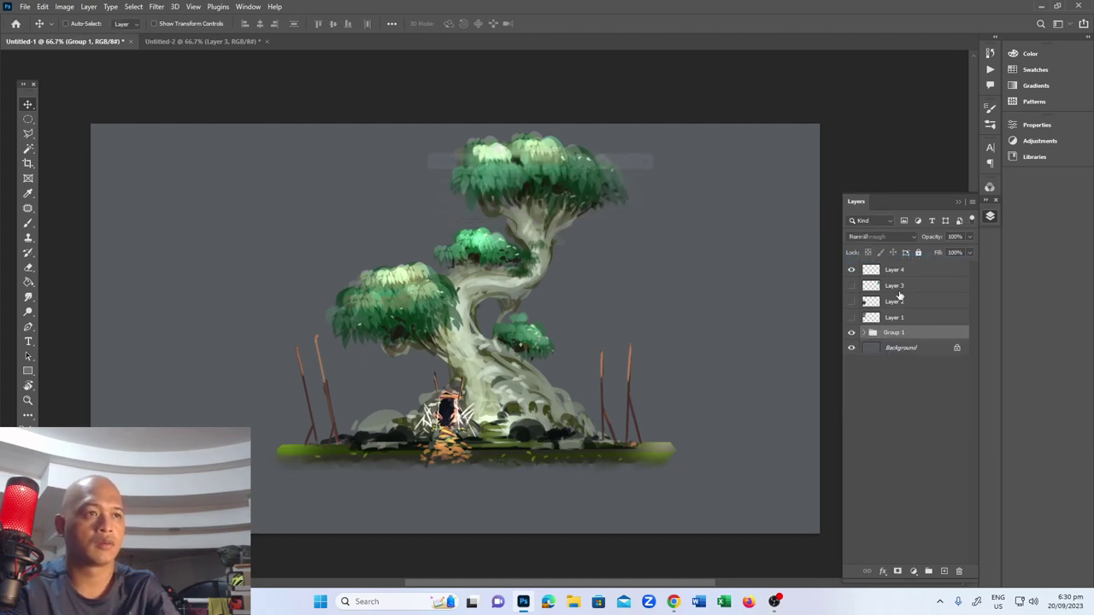
Duplicate the painting's group, hide the original and move the copy slightly down on the canvas
key("ctrl+j")
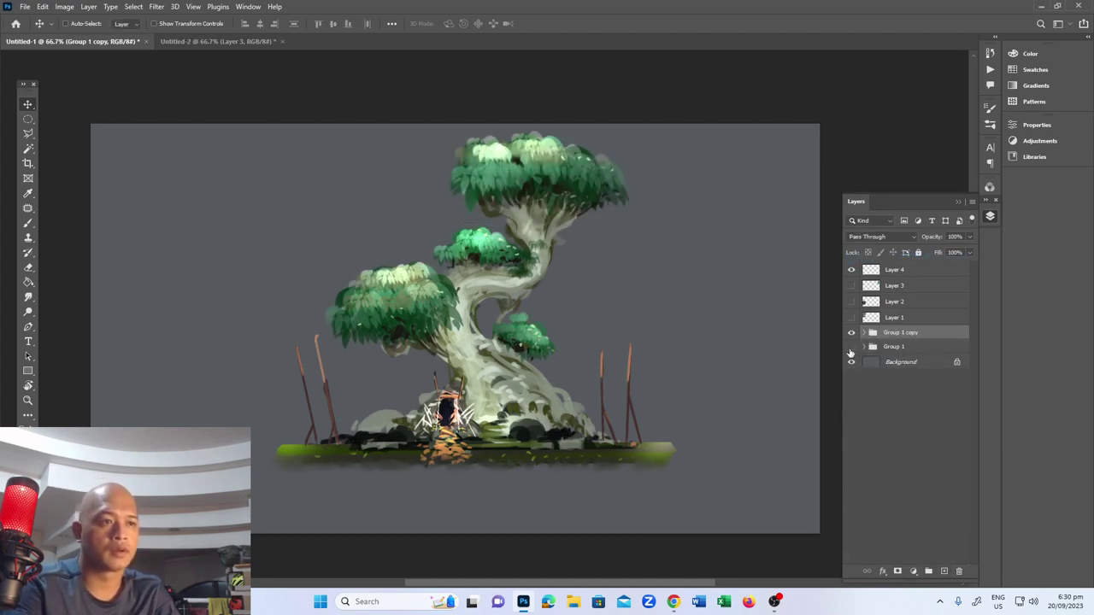
key("z")
left_click(606, 406)
left_click(598, 402, "alt")
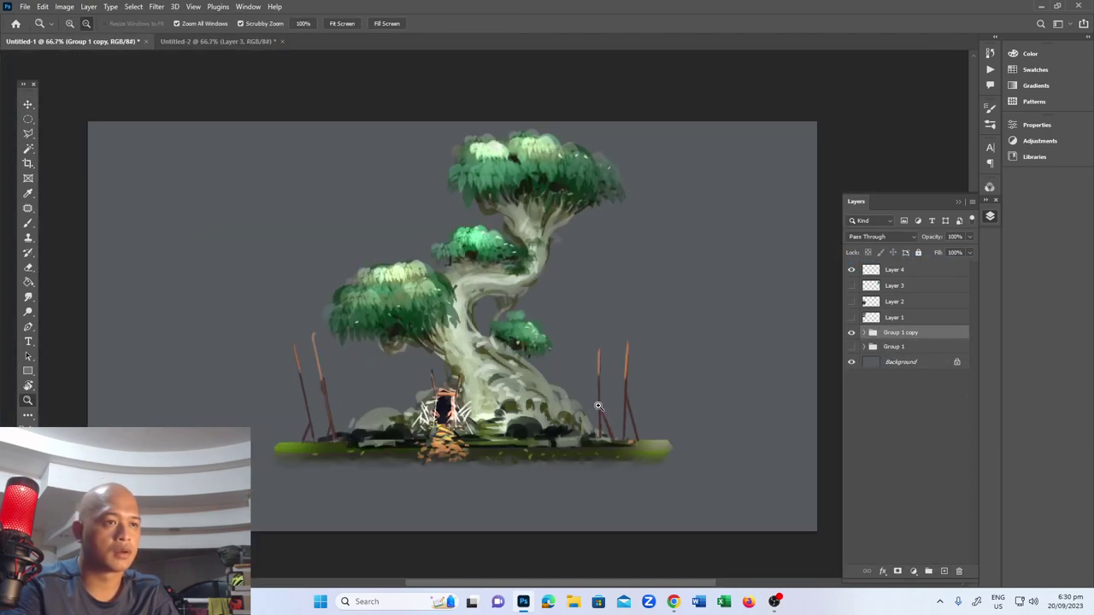
key("v")
left_click_drag(564, 421, 554, 443)
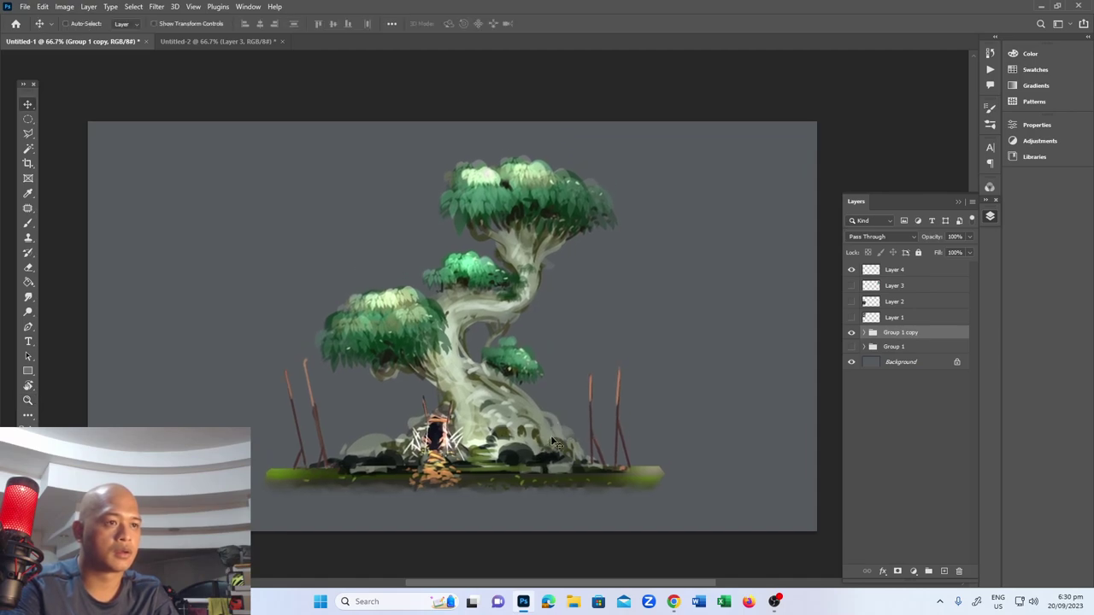
Convert the group copy to a smart object and rasterize it into a single layer
right_click(923, 336)
left_click(962, 286)
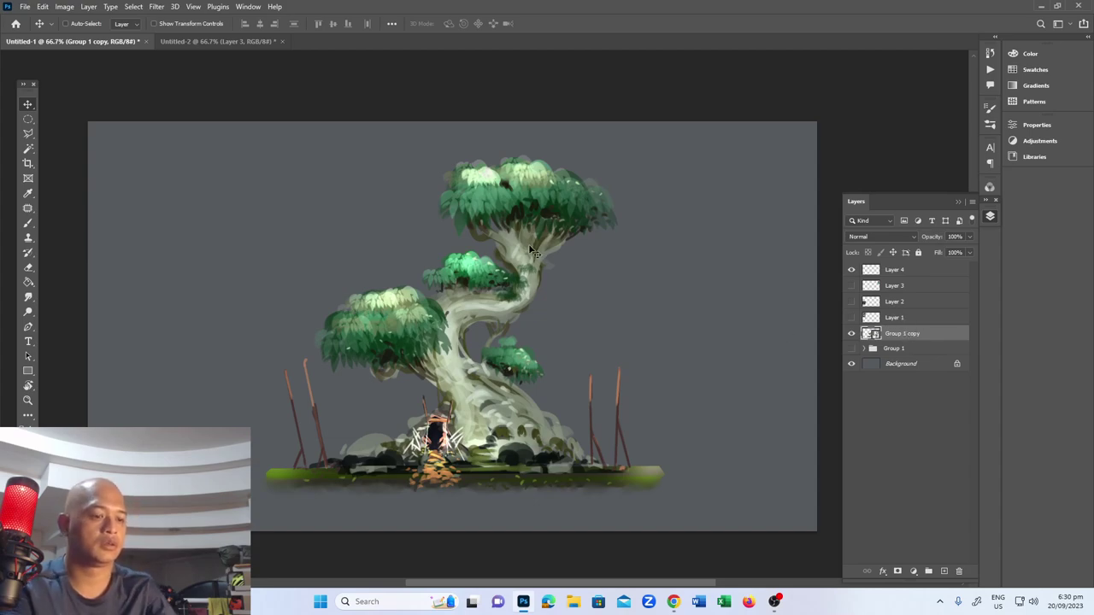
key("o")
right_click(900, 335)
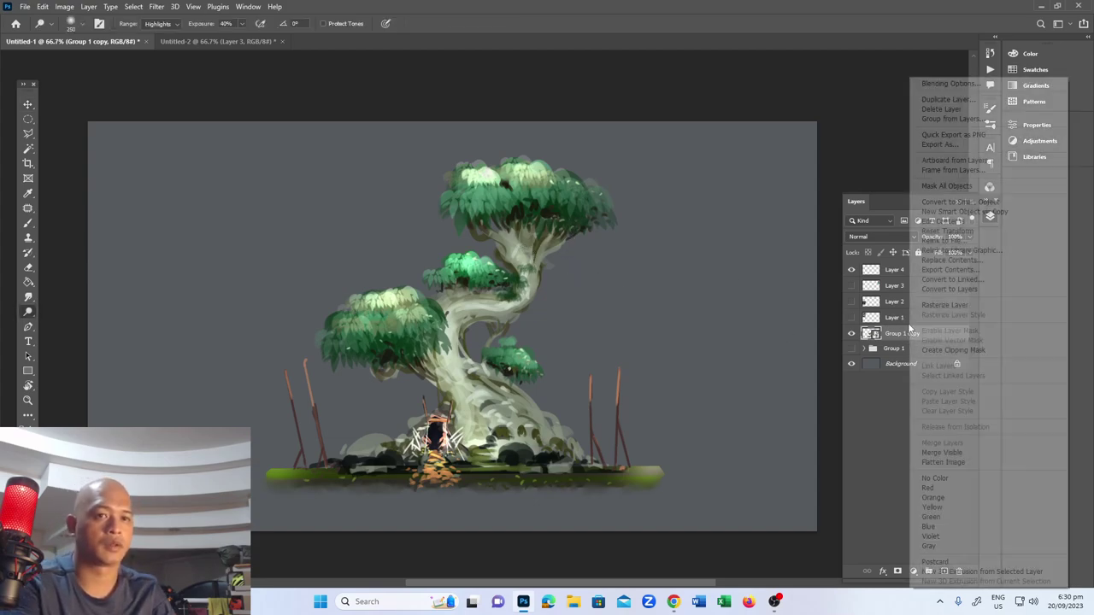
left_click(947, 306)
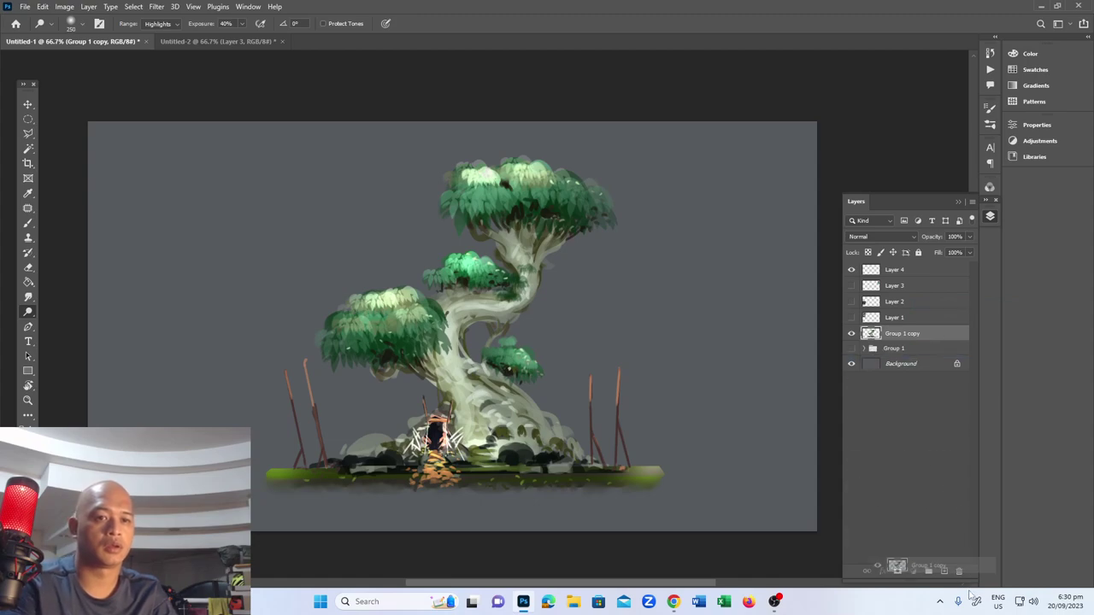
Duplicate the Group 1 copy layer and hide the original beneath the new duplicate
left_click_drag(934, 337, 944, 571)
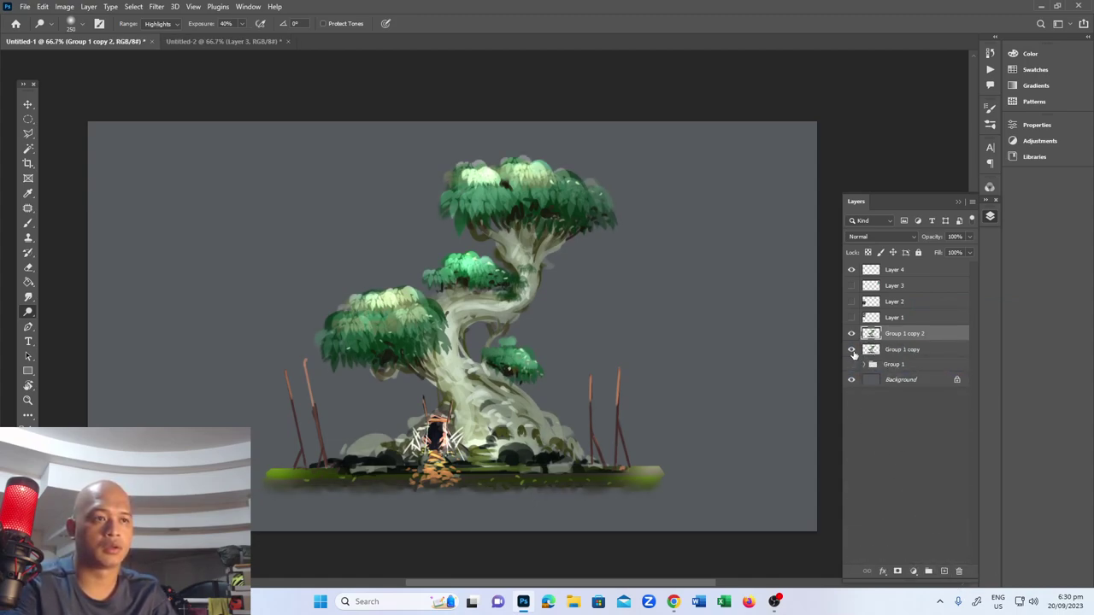
left_click(853, 352)
Dodge the highlights of the tree's foliage and trunk with the brush enlarged to 1100 pixels
key("bracketright")
key("bracketright")
key("bracketright")
key("bracketright")
key("bracketright")
key("bracketright")
key("bracketright")
key("bracketright")
key("bracketright")
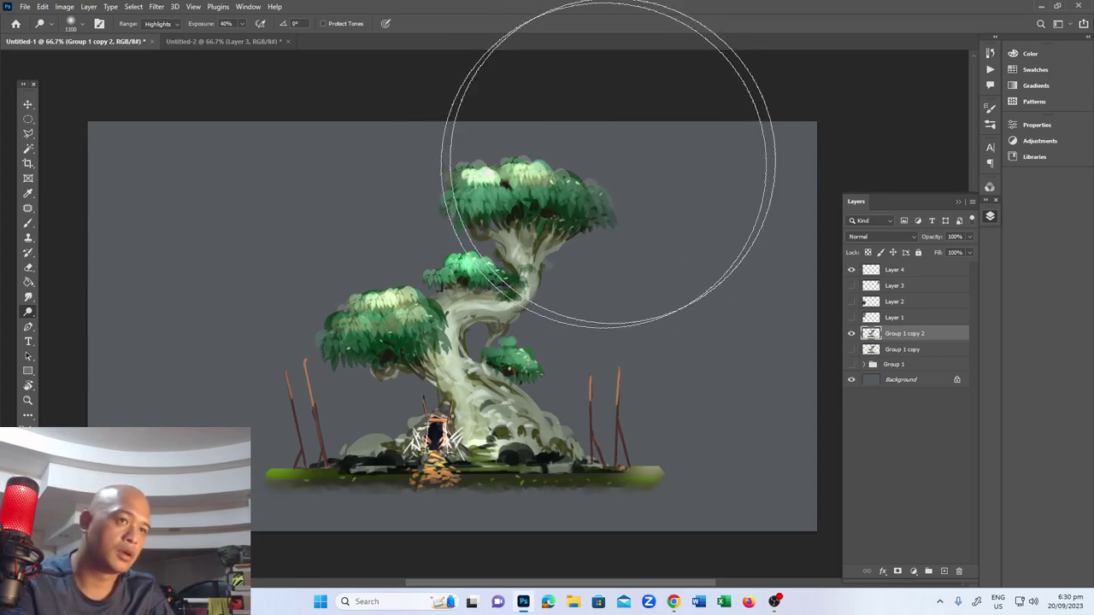
mouse_move(565, 208)
left_mouse_down()
mouse_move(567, 305)
mouse_move(589, 296)
mouse_move(573, 333)
left_mouse_up()
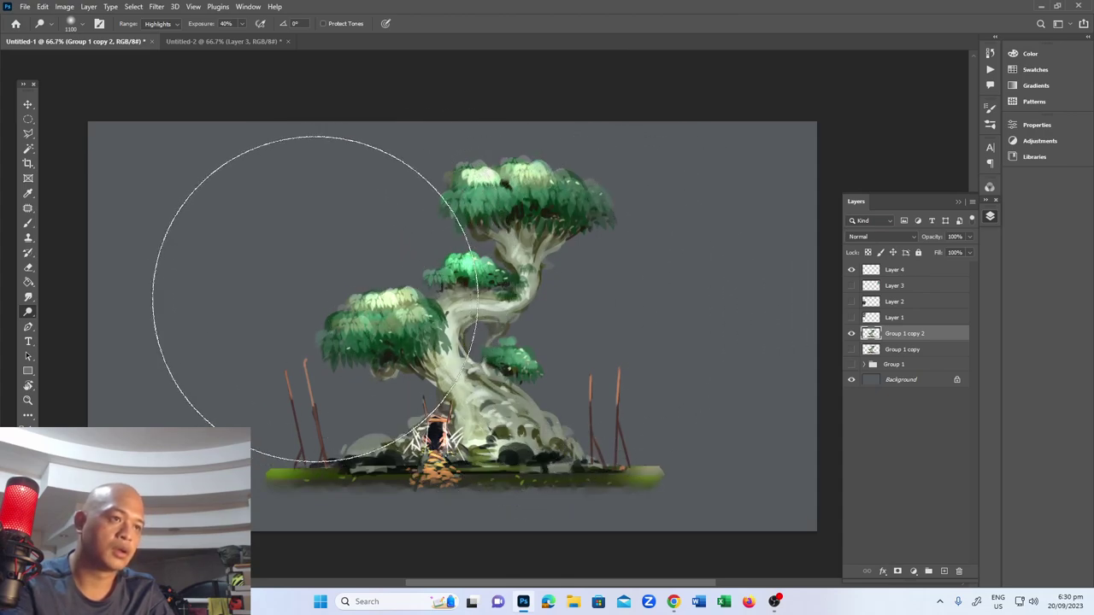
Add a Color Balance adjustment layer with midtones at -15 for cyan–red and +7 for yellow–blue
key("v")
left_click(1040, 141)
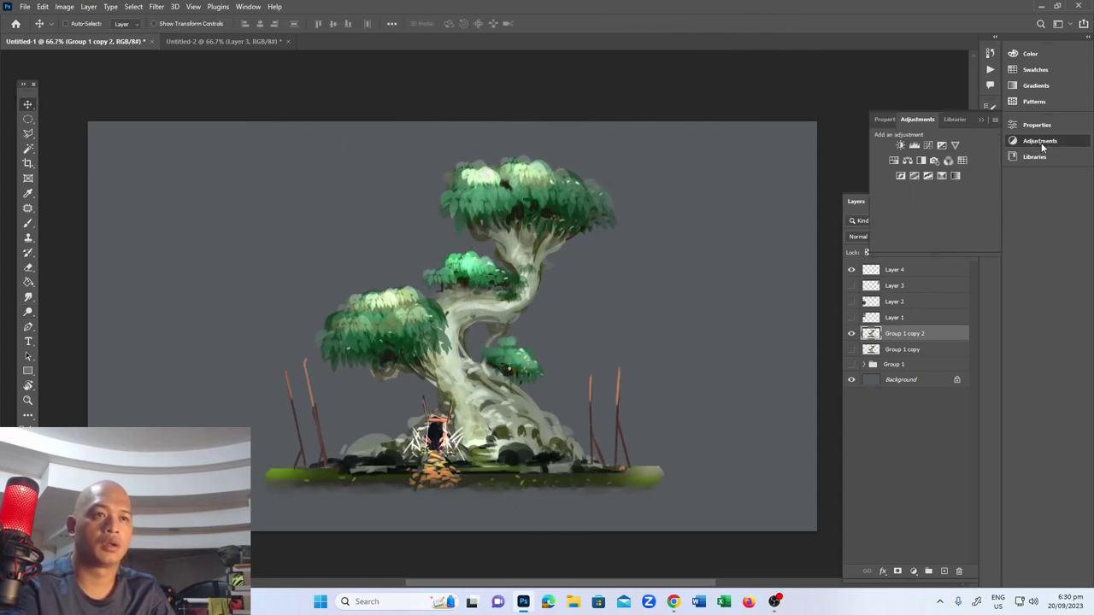
left_click(909, 162)
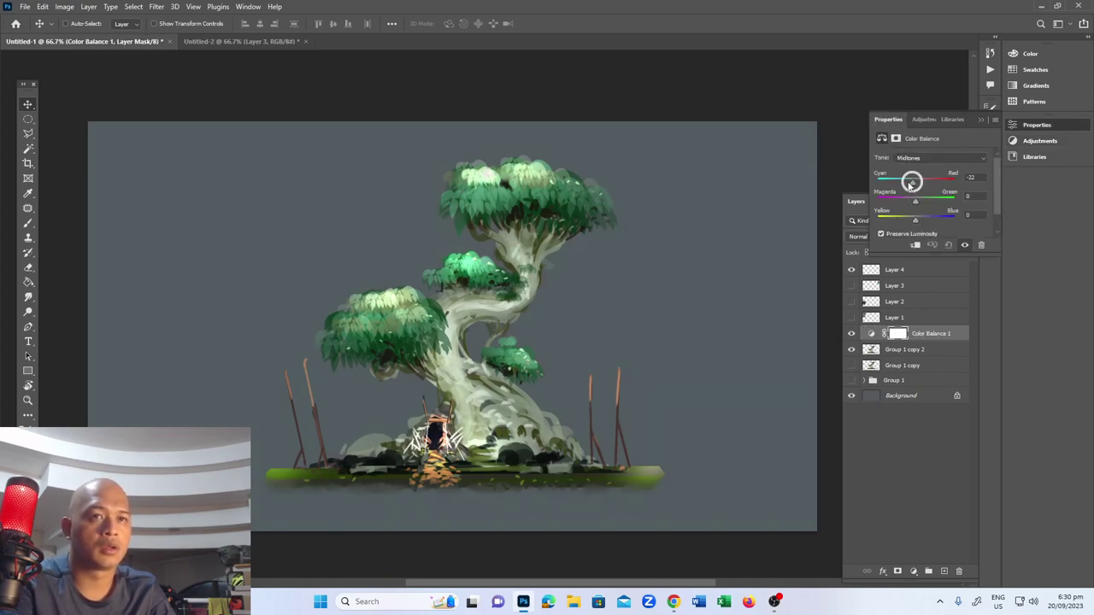
left_click_drag(908, 177, 909, 178)
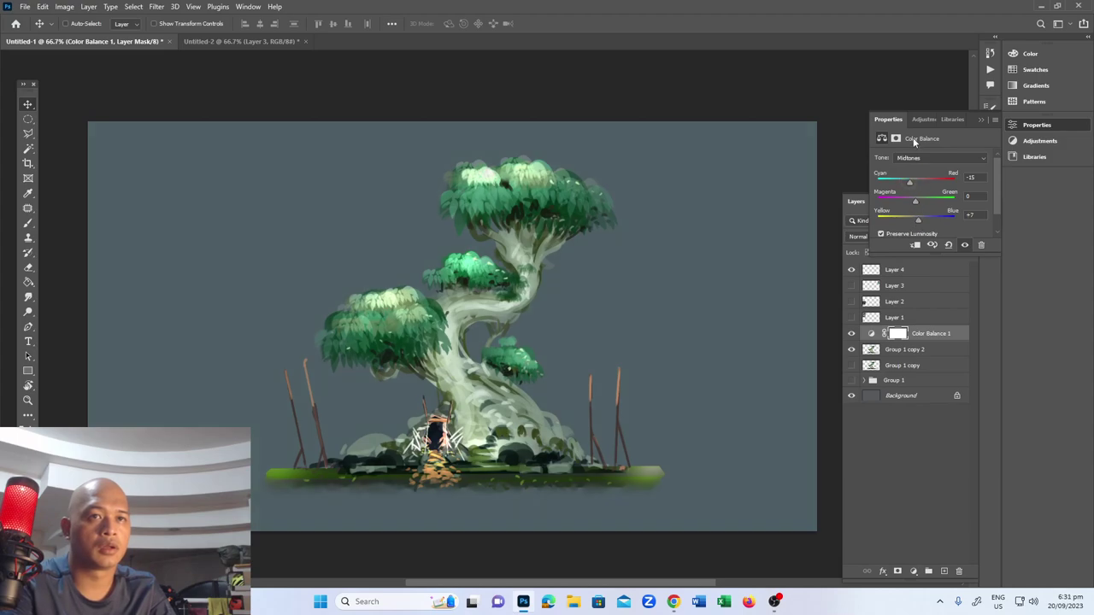
Set the Color Balance shadows to +10 for cyan–red and -15 for yellow–blue
left_click(919, 171)
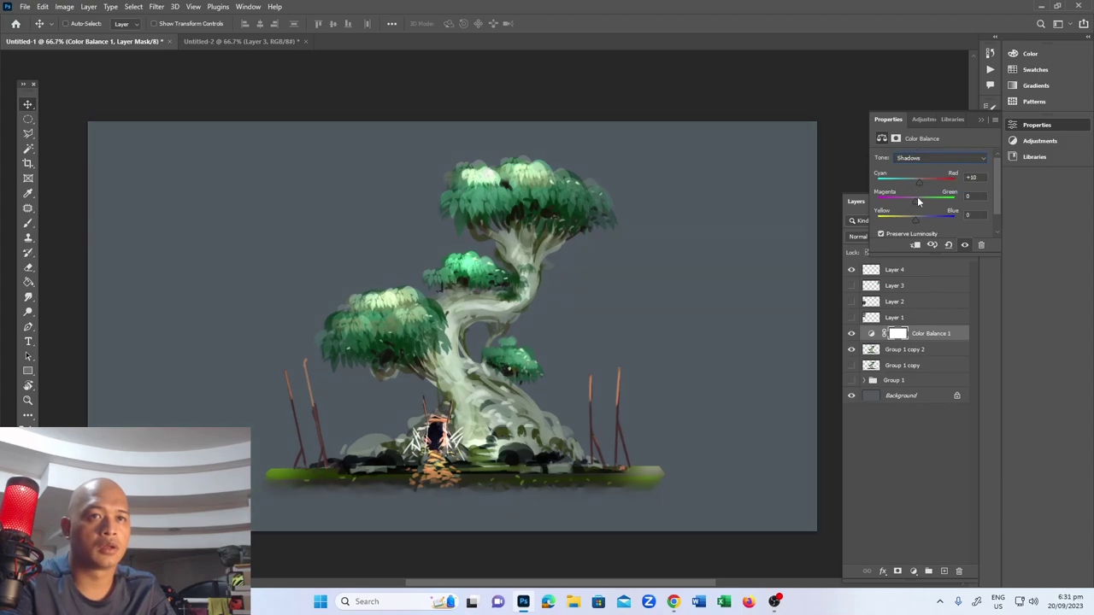
left_click_drag(911, 219, 911, 218)
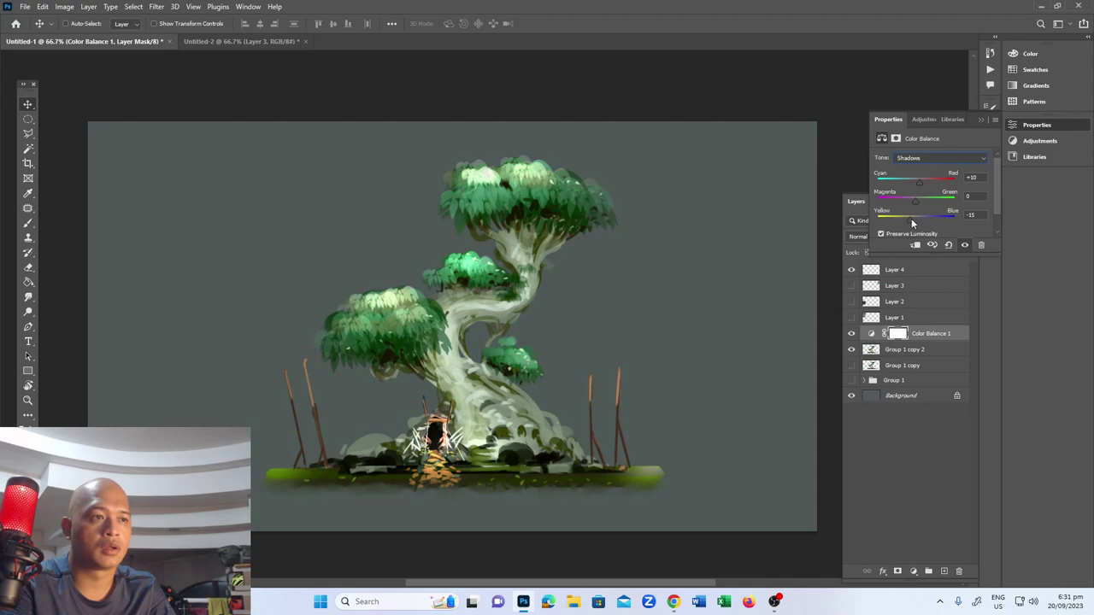
left_click(980, 121)
Add a Curves adjustment, raise the Blue channel's black point to output 20 and lower its white point slightly
left_click(1030, 140)
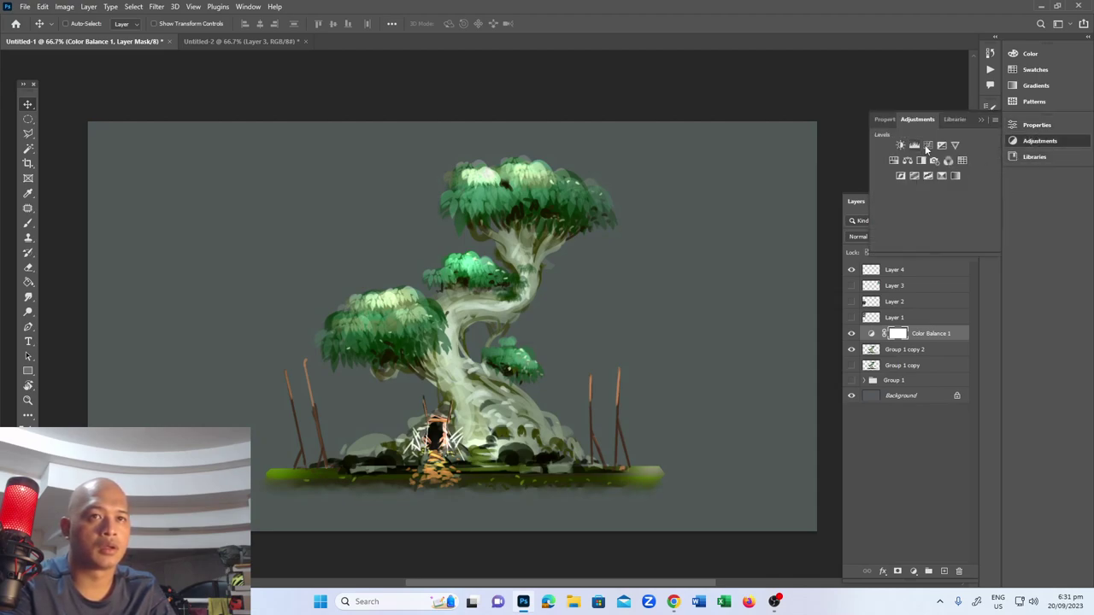
left_click(927, 147)
left_click(940, 172)
left_click_drag(996, 174, 996, 191)
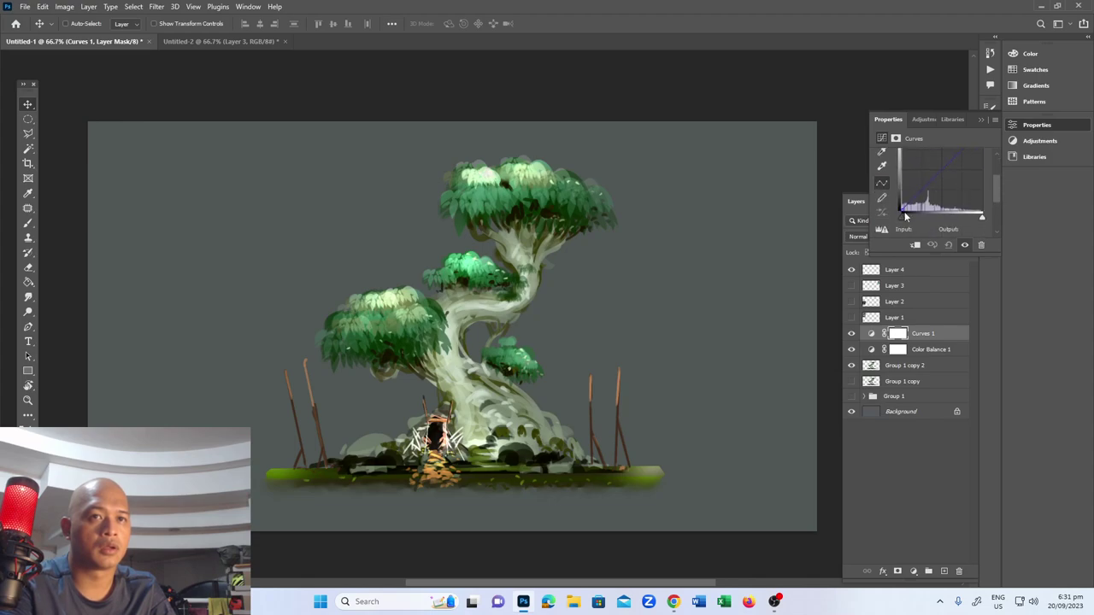
left_click_drag(904, 208, 897, 203)
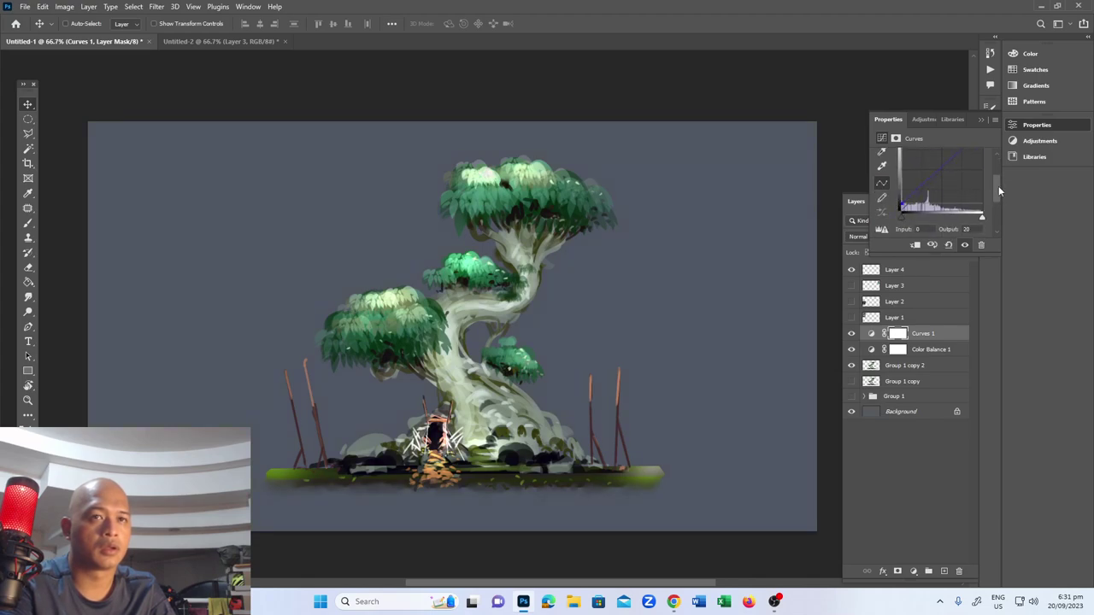
scroll(998, 190, "up", 2)
left_click_drag(983, 186, 985, 194)
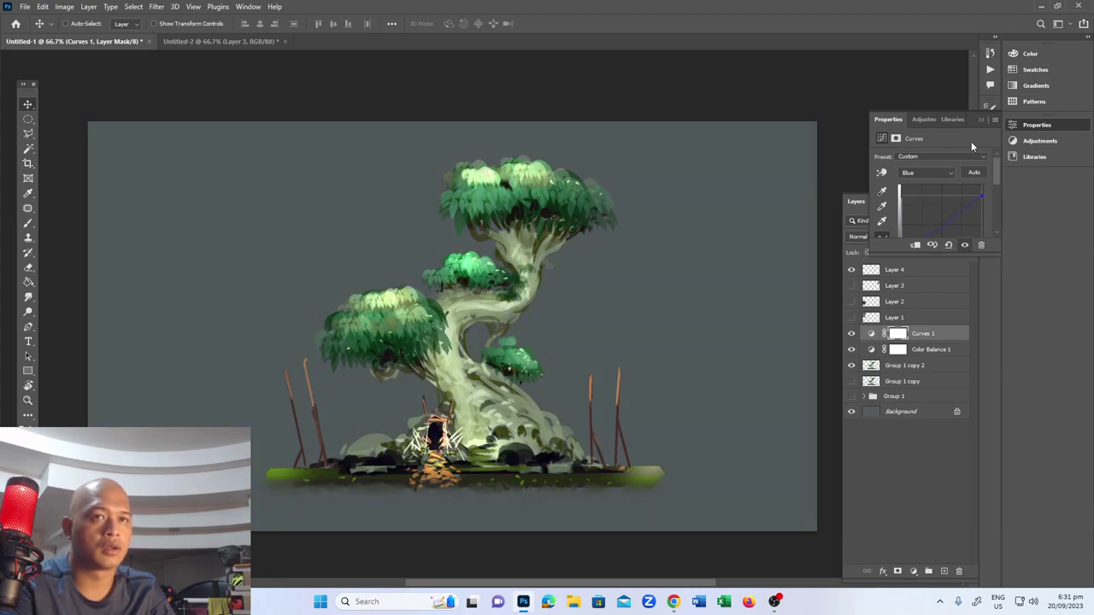
left_click(980, 119)
Add a Levels adjustment with the black input at 22 and the white input at 230
left_click(1030, 142)
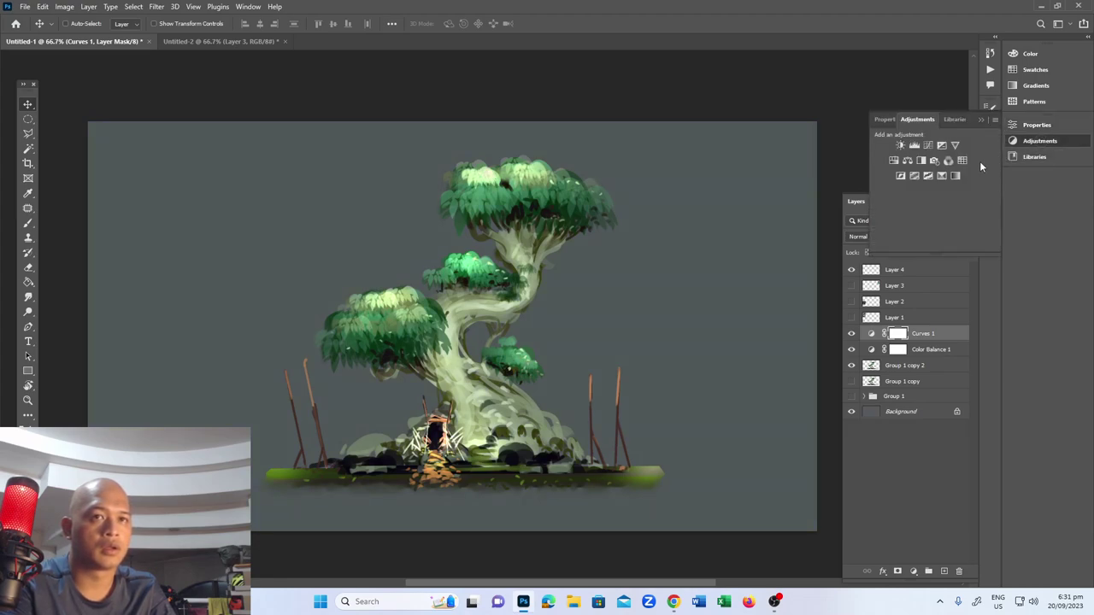
left_click(914, 146)
scroll(994, 191, "down", 1)
scroll(995, 196, "down", 1)
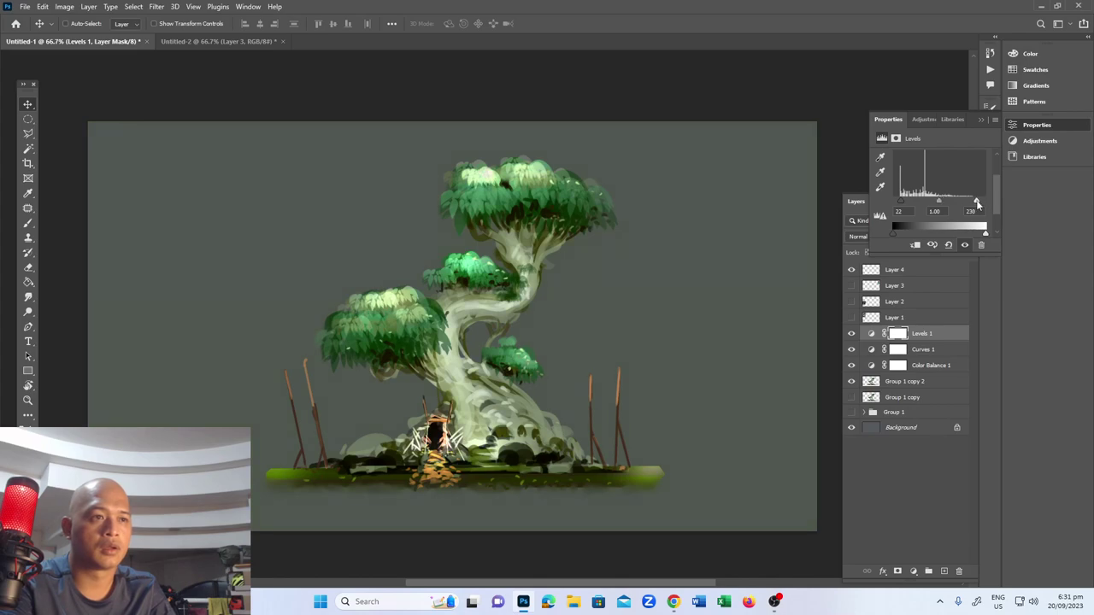
left_click(981, 120)
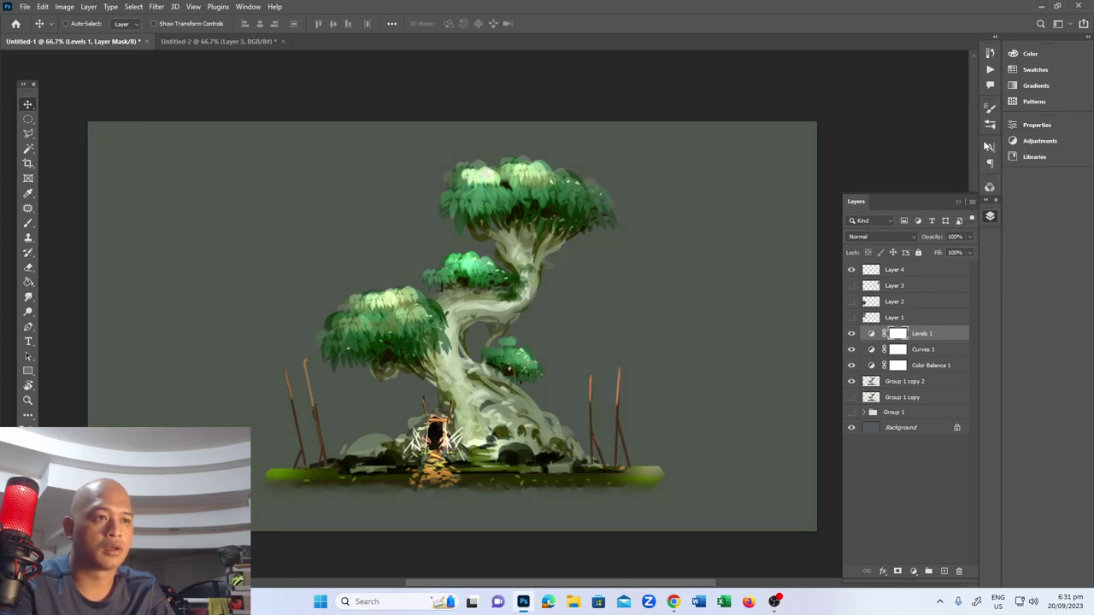
Duplicate the Background layer
key("z")
left_click(662, 331, "alt")
left_click(669, 343)
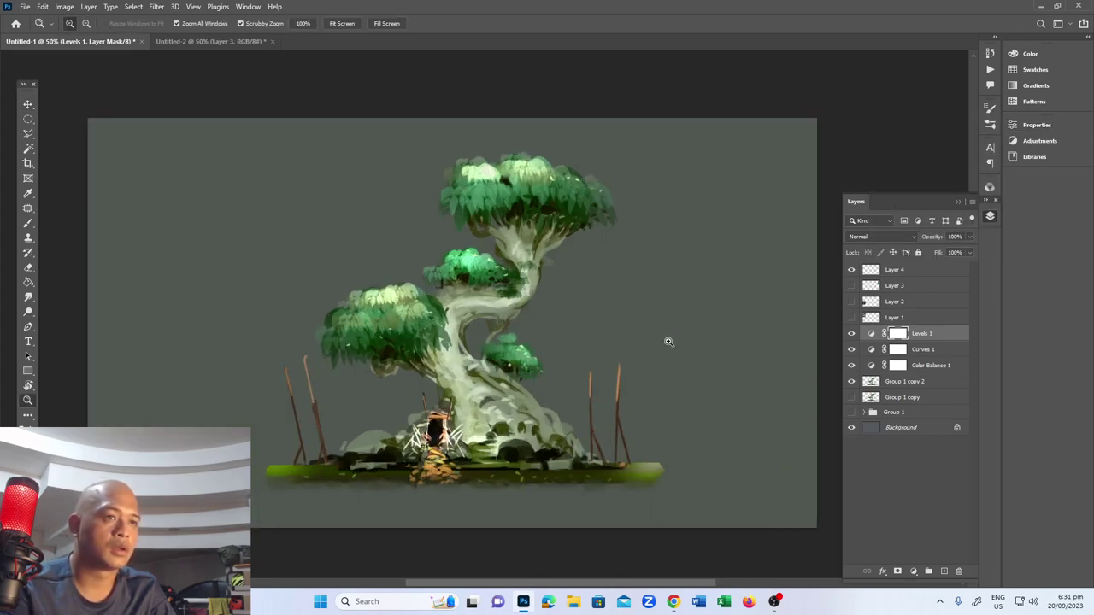
left_click_drag(902, 428, 943, 571)
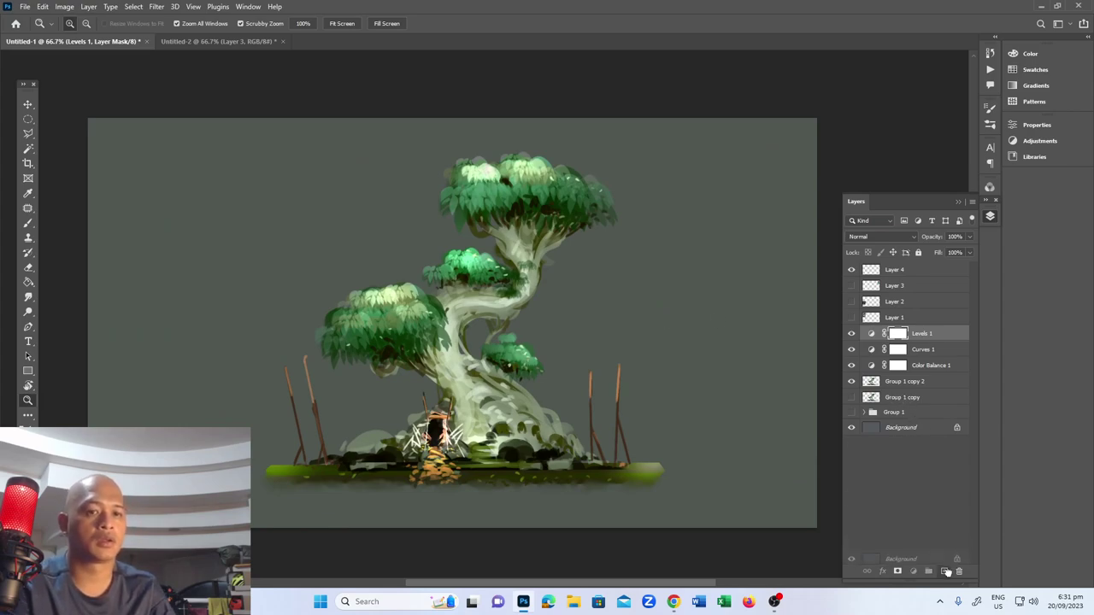
Dodge a soft glow across the lower half of the background copy with a 700-pixel brush
key("o")
key("bracketleft")
key("bracketleft")
key("bracketleft")
key("bracketleft")
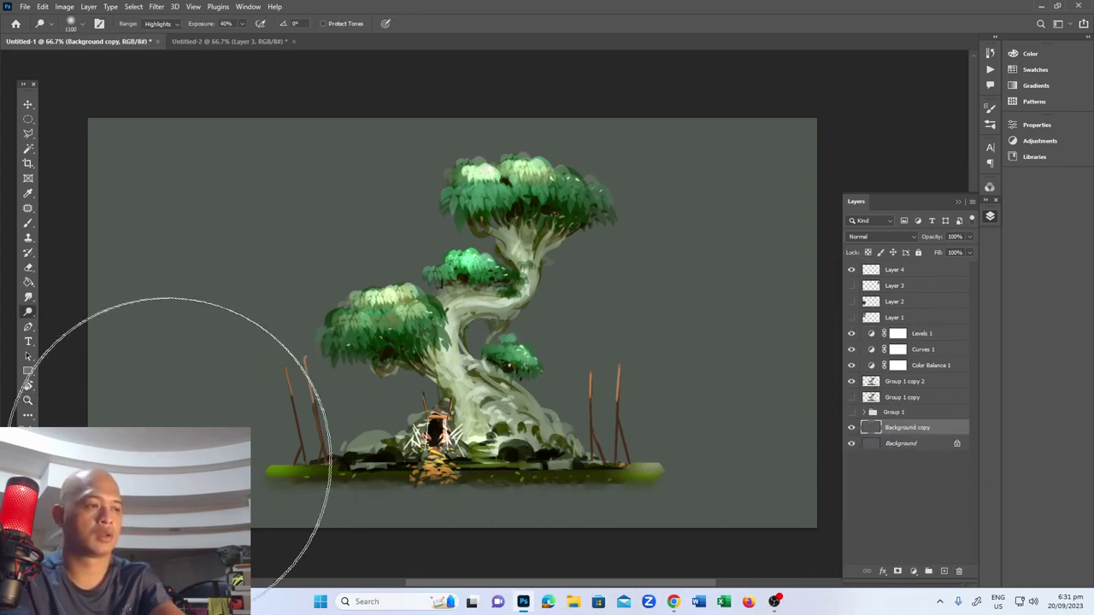
mouse_move(658, 433)
left_mouse_down()
mouse_move(38, 402)
mouse_move(632, 428)
mouse_move(664, 353)
mouse_move(117, 347)
left_mouse_up()
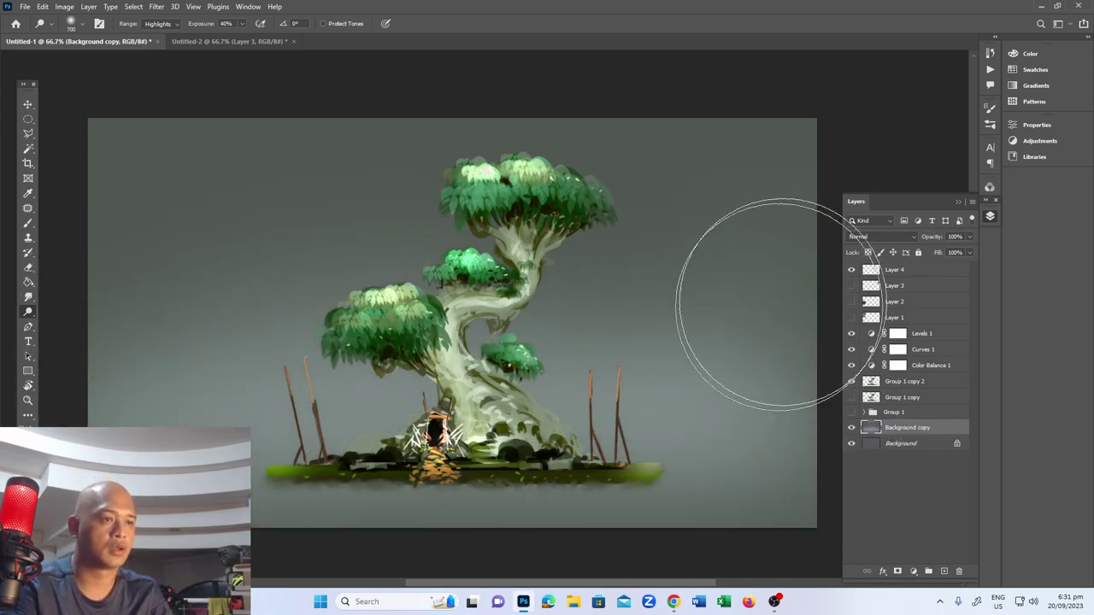
Apply the Smart Sharpen filter to the Group 1 copy 2 layer
key("z")
left_click(743, 387, "alt")
left_click(690, 355)
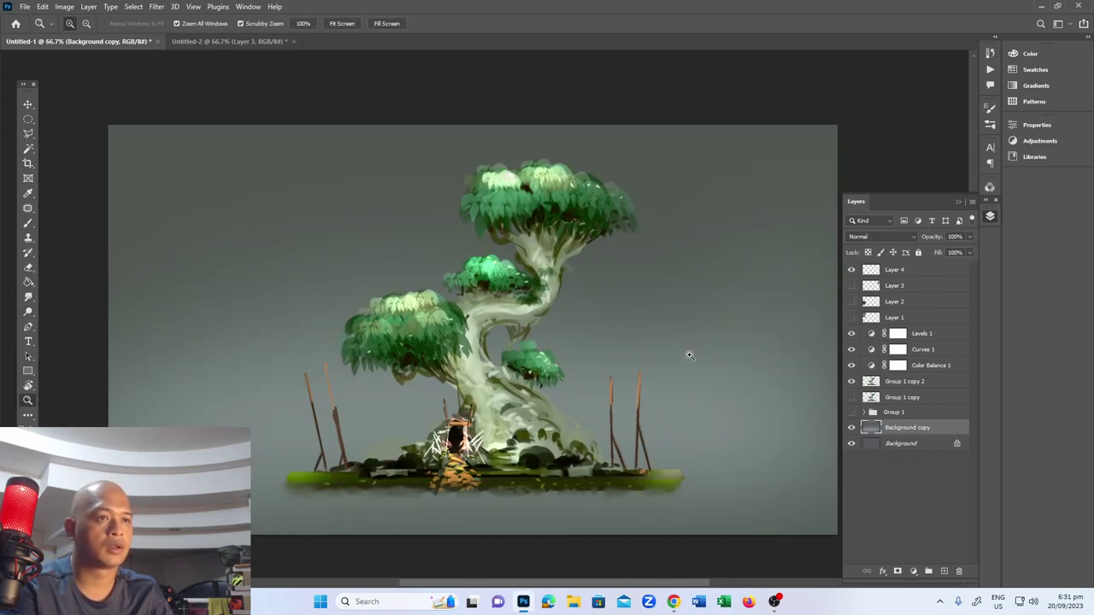
key("v")
left_click(929, 387)
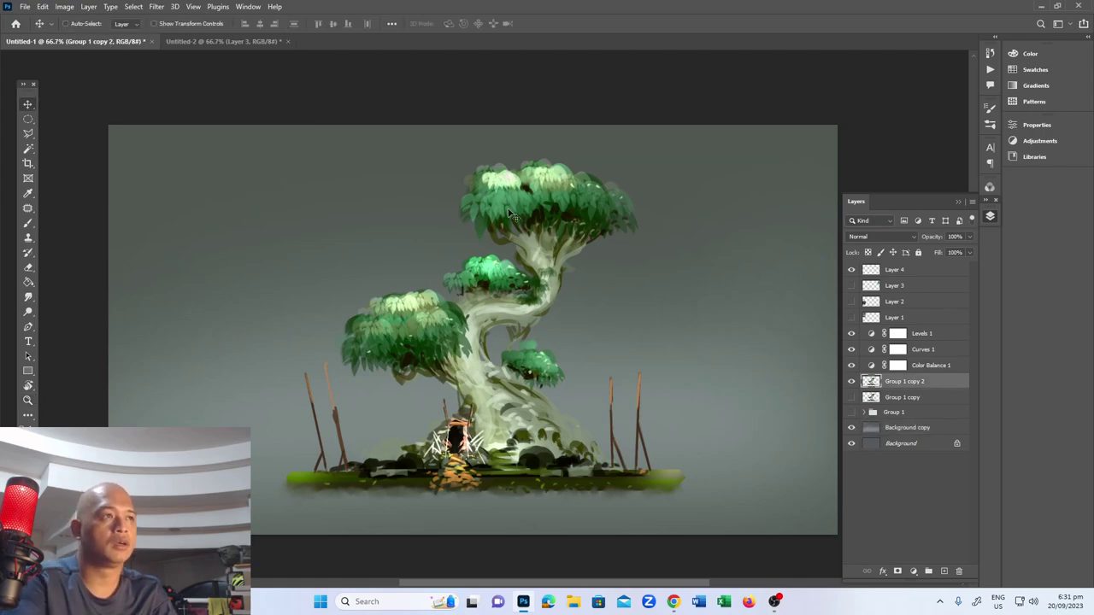
left_click(156, 6)
mouse_move(256, 206)
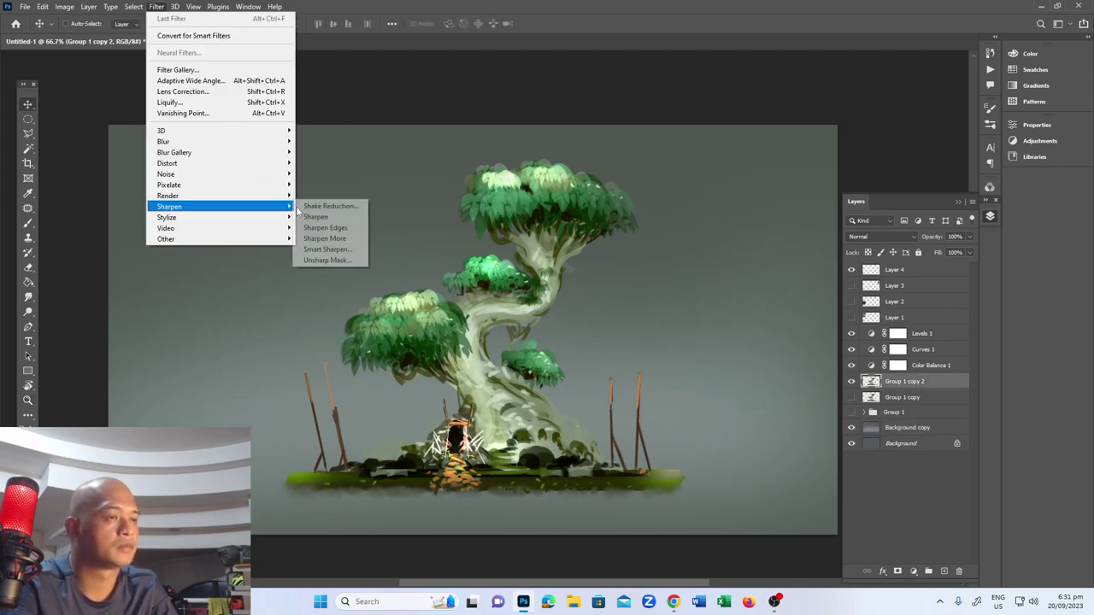
left_click(330, 250)
left_click(389, 195)
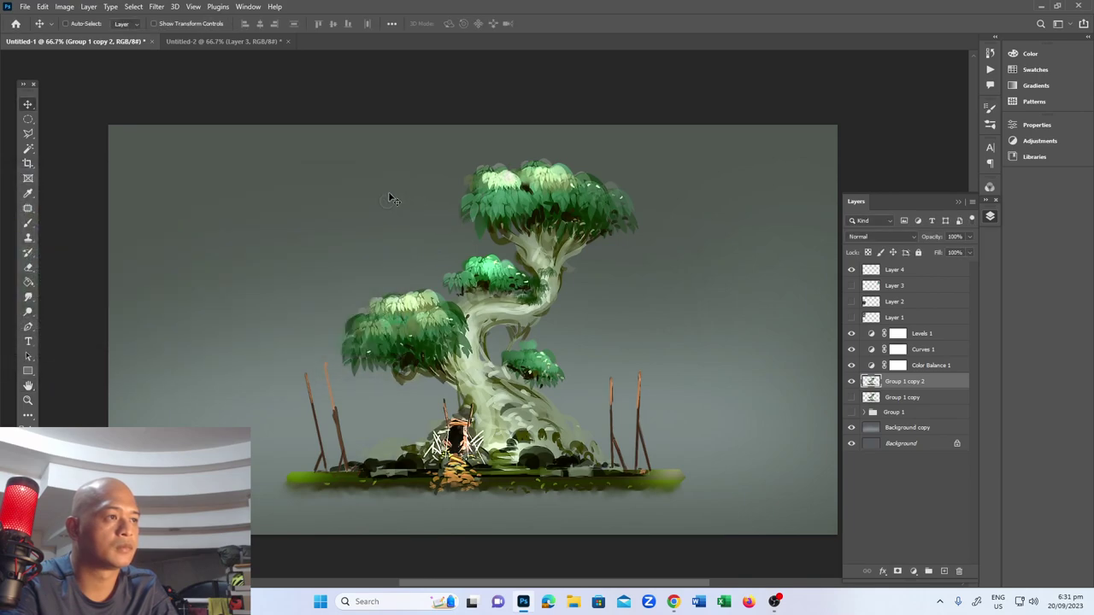
Apply the basic Sharpen filter to the same painting layer
left_click(159, 7)
left_click(549, 15)
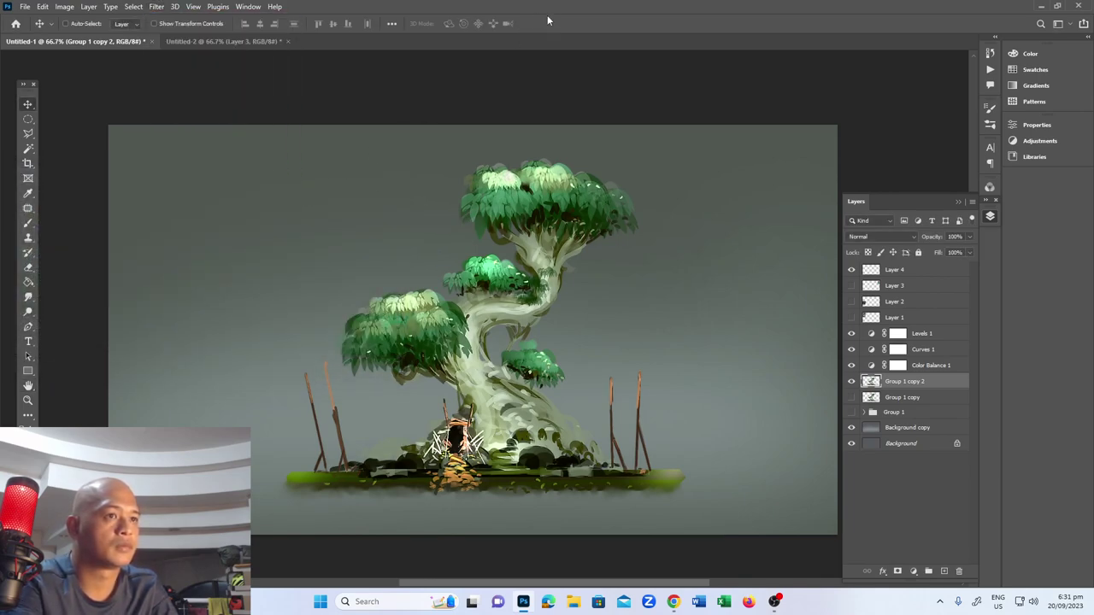
left_click(157, 7)
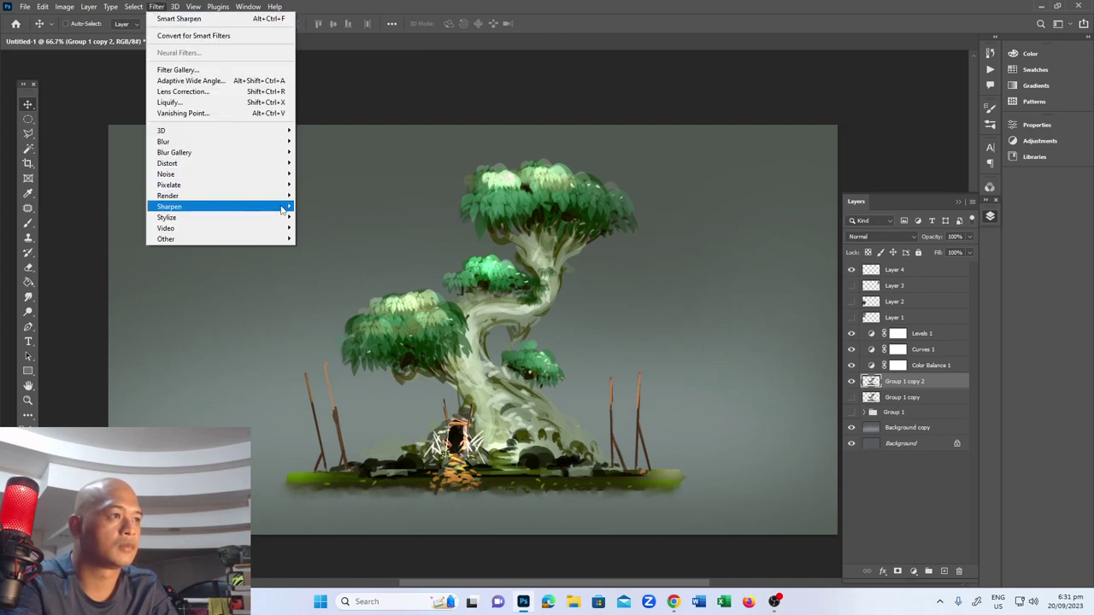
mouse_move(282, 208)
left_click(316, 217)
Add 5% uniform noise to the sharpened painting layer
left_click(157, 7)
mouse_move(274, 177)
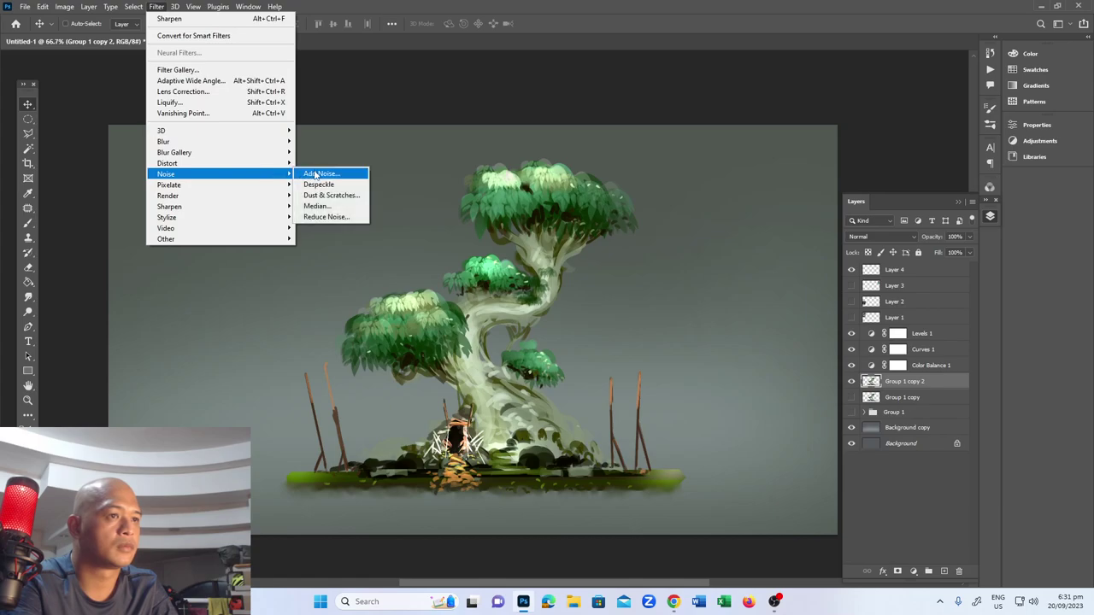
left_click(315, 174)
left_click_drag(528, 109, 150, 162)
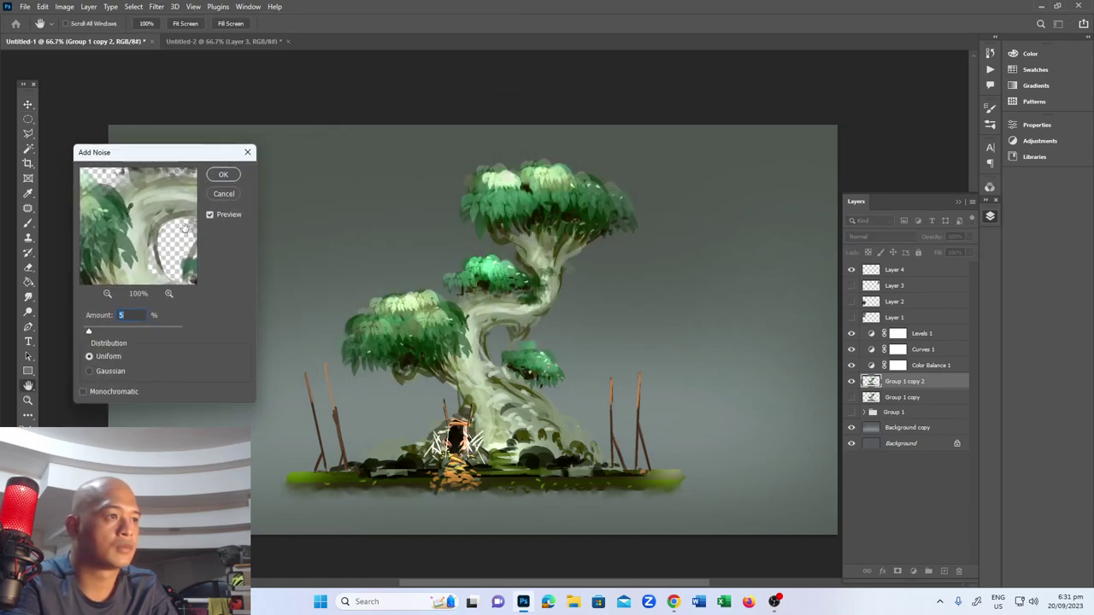
left_click(229, 178)
Duplicate Group 1 copy 2, hide the original and dab sampled foliage texture around the canopies with a Dry, Heavy Load mixer brush
left_click_drag(940, 389, 944, 571)
key("b")
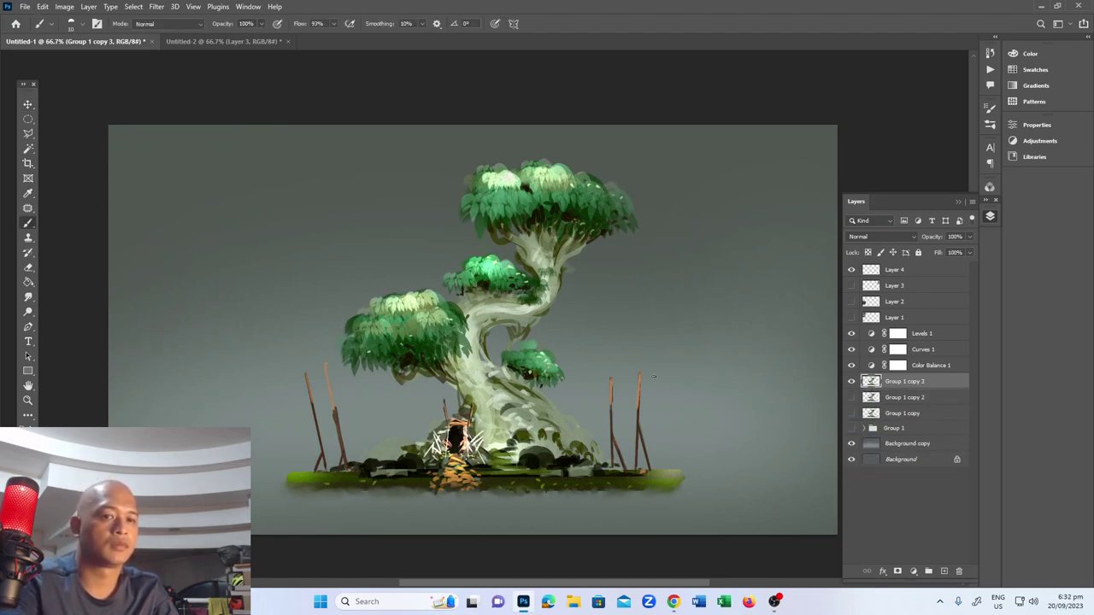
left_click(76, 257)
key("bracketleft")
key("bracketleft")
key("bracketleft")
key("bracketleft")
key("bracketleft")
left_click(399, 333, "alt")
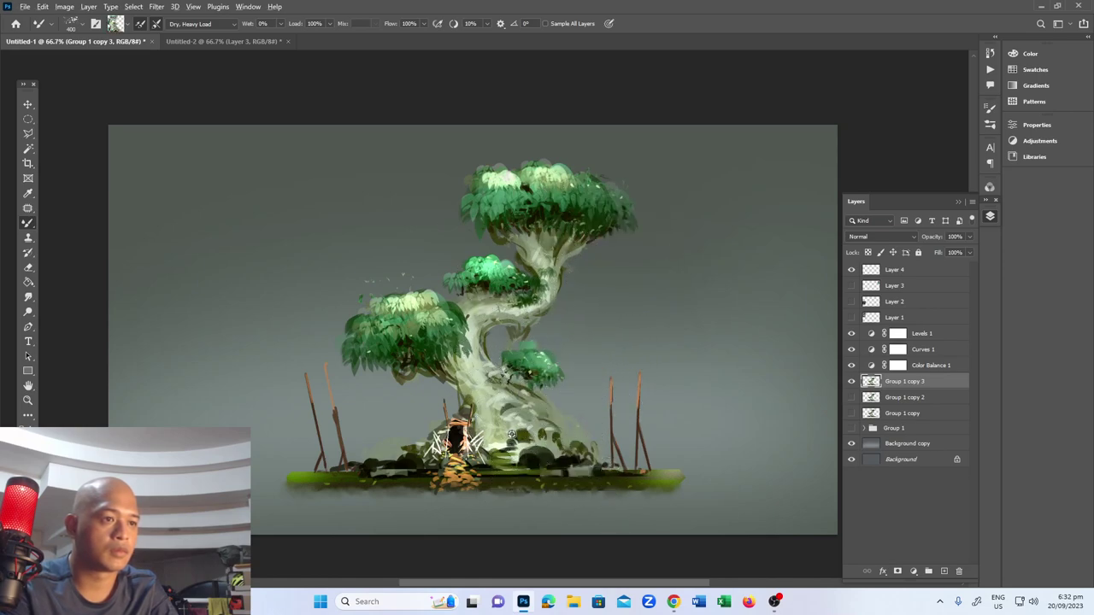
Sample the green ground and the trunk, and scatter their texture along the ground strip, tree base and upper branches
left_click(659, 478, "alt")
left_click(684, 478)
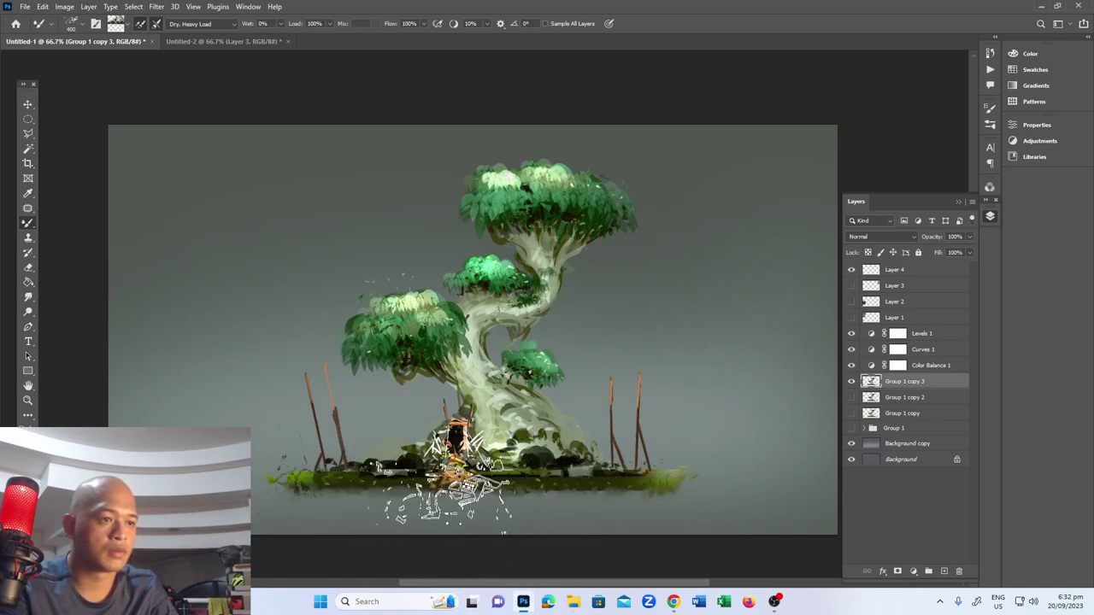
left_click(518, 405, "alt")
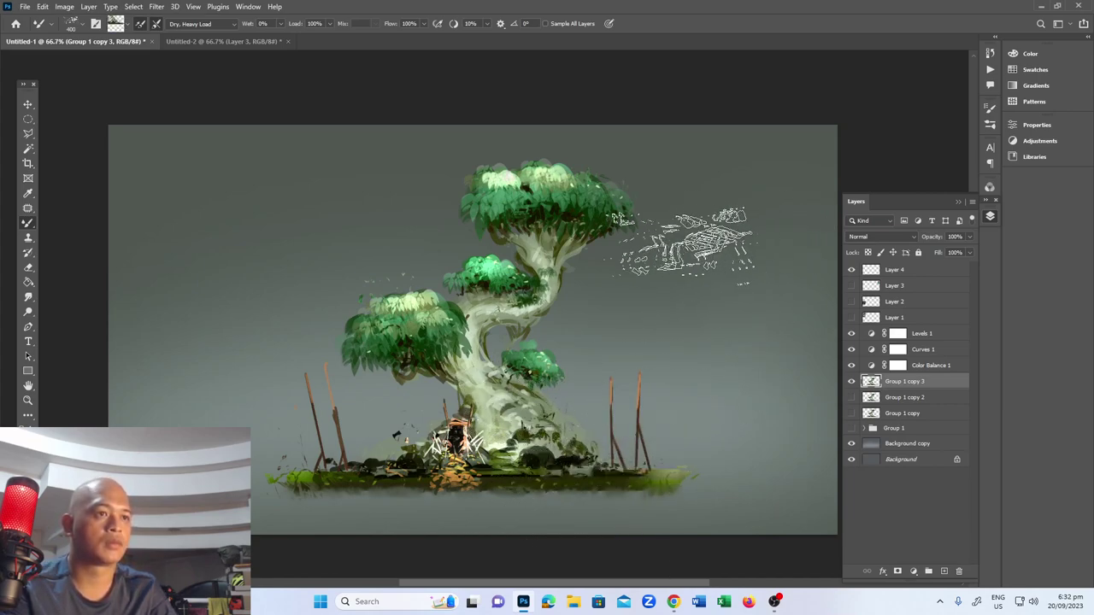
Examine the textured tree painting at 100% zoom with the interface panels hidden
key("z")
left_click(757, 285)
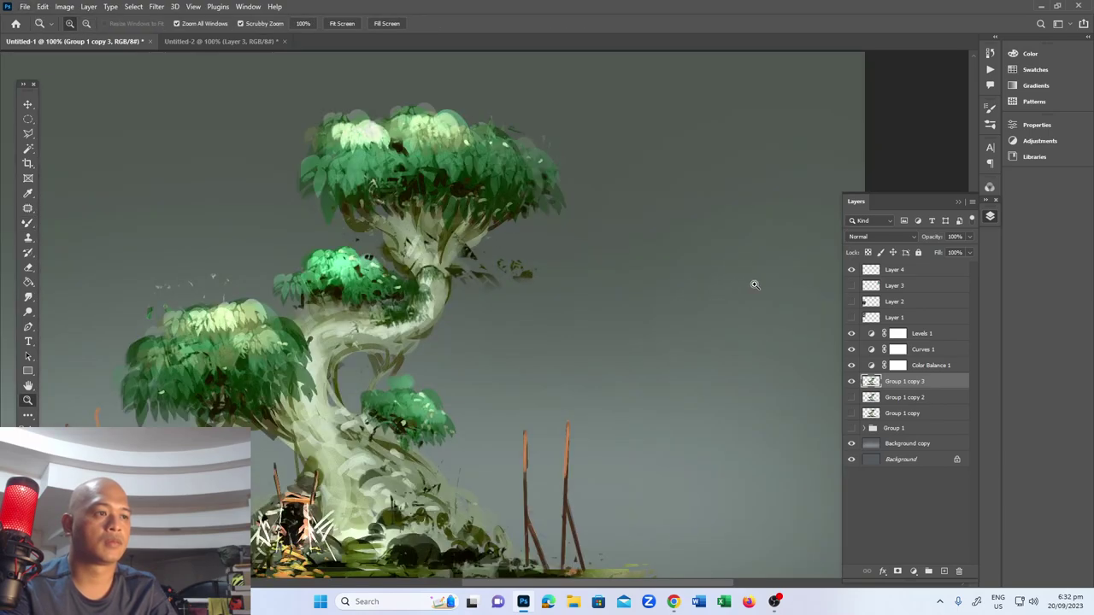
left_click_drag(620, 320, 833, 288)
key("Tab")
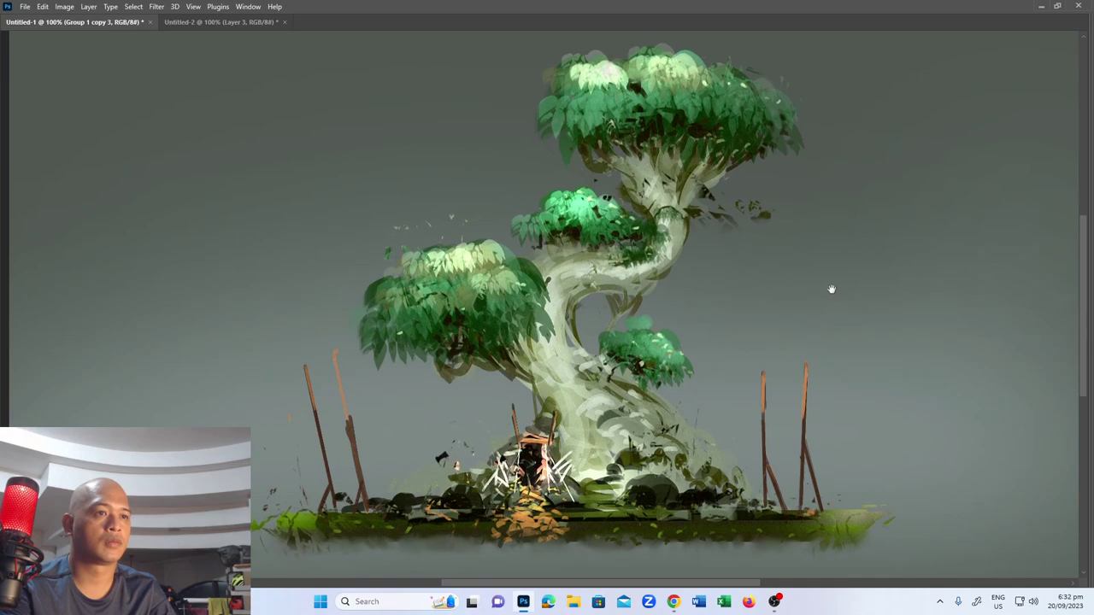